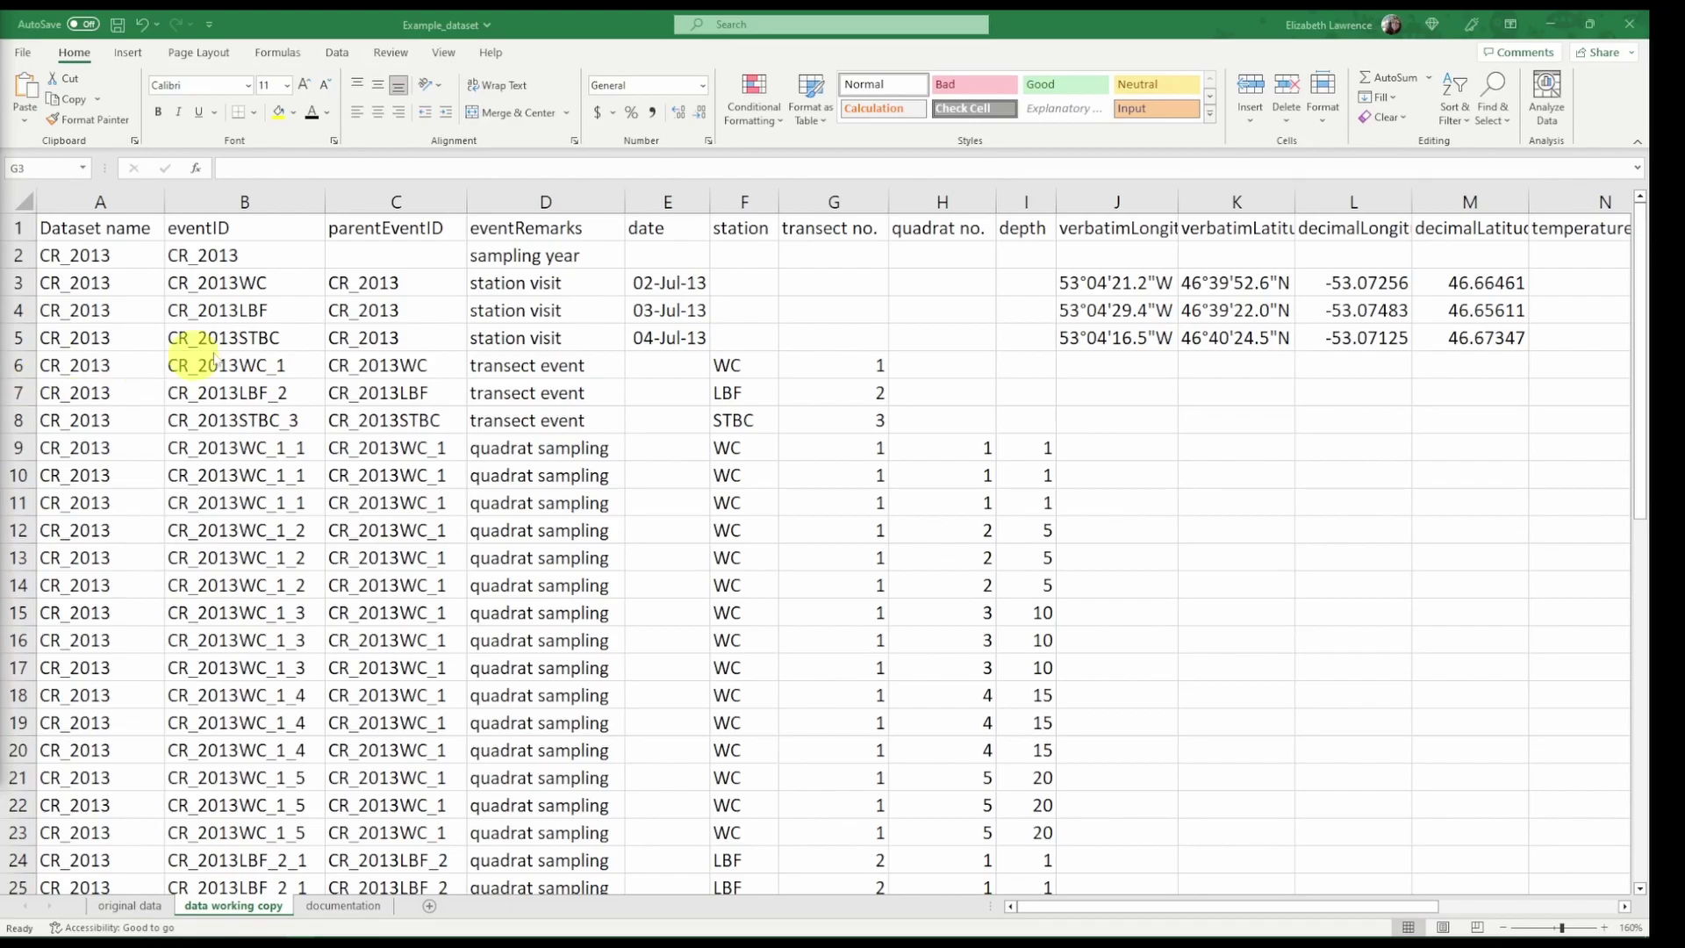
Insert four blank columns between the date and station columns.
{"action": "left_click", "coordinate": [483, 323]}
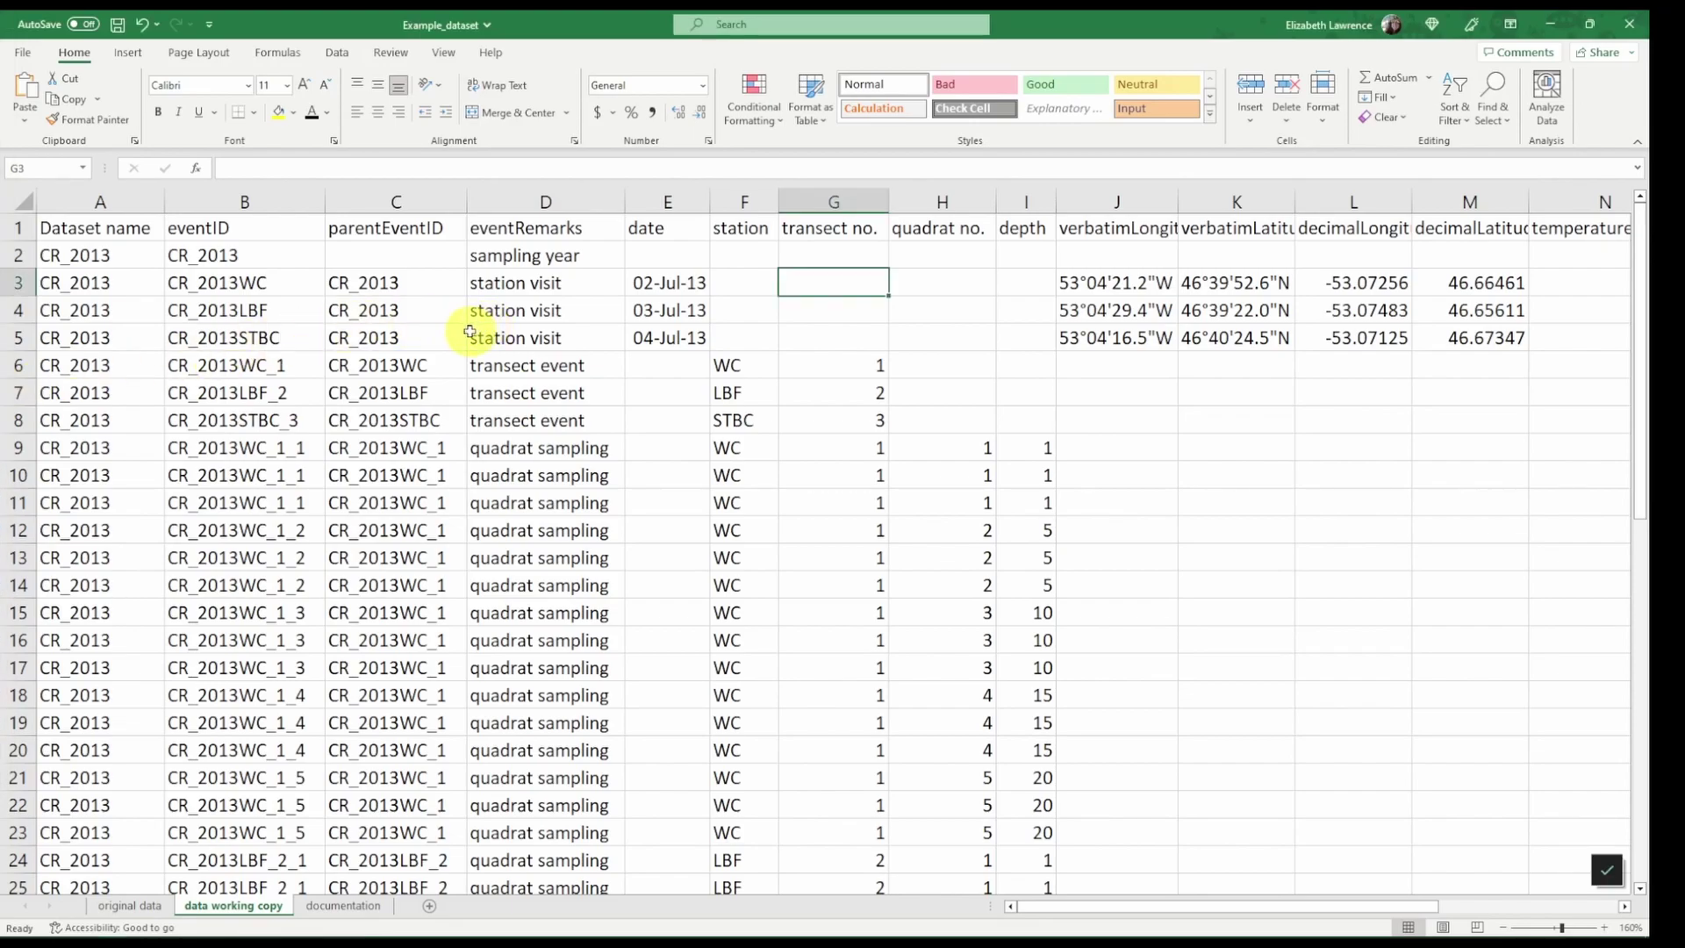
{"action": "left_click", "coordinate": [669, 202]}
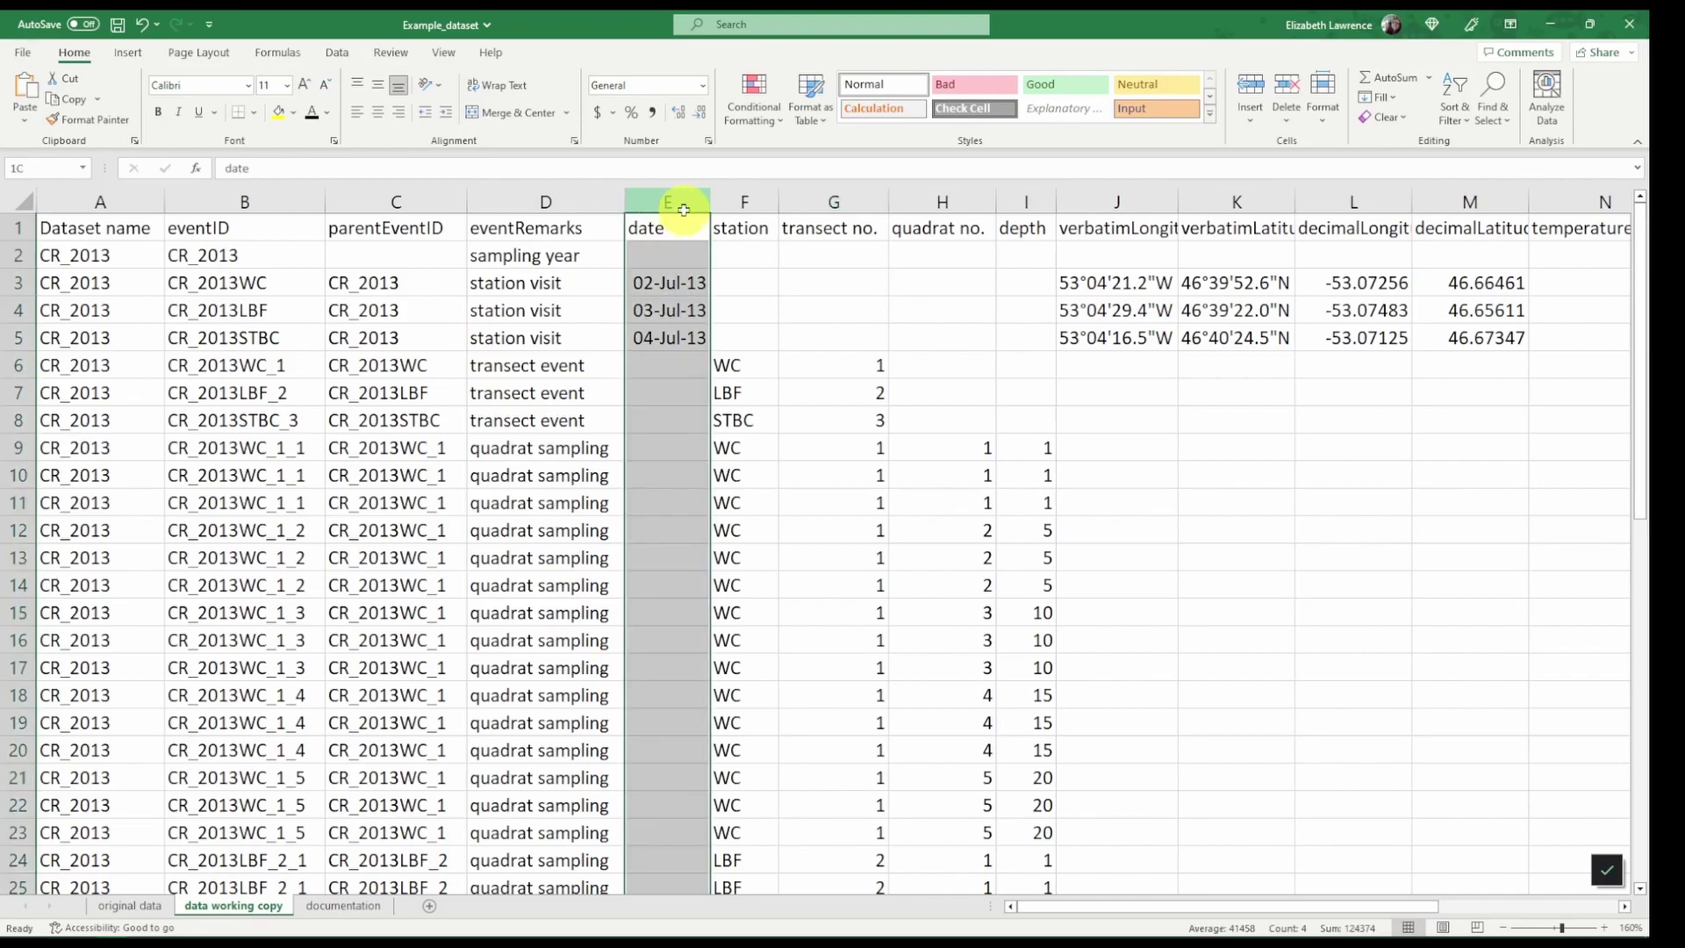
{"action": "left_click", "coordinate": [738, 203]}
{"action": "left_click_drag", "start_coordinate": [738, 203], "coordinate": [1008, 202]}
{"action": "right_click", "coordinate": [867, 276]}
{"action": "left_click", "coordinate": [910, 442]}
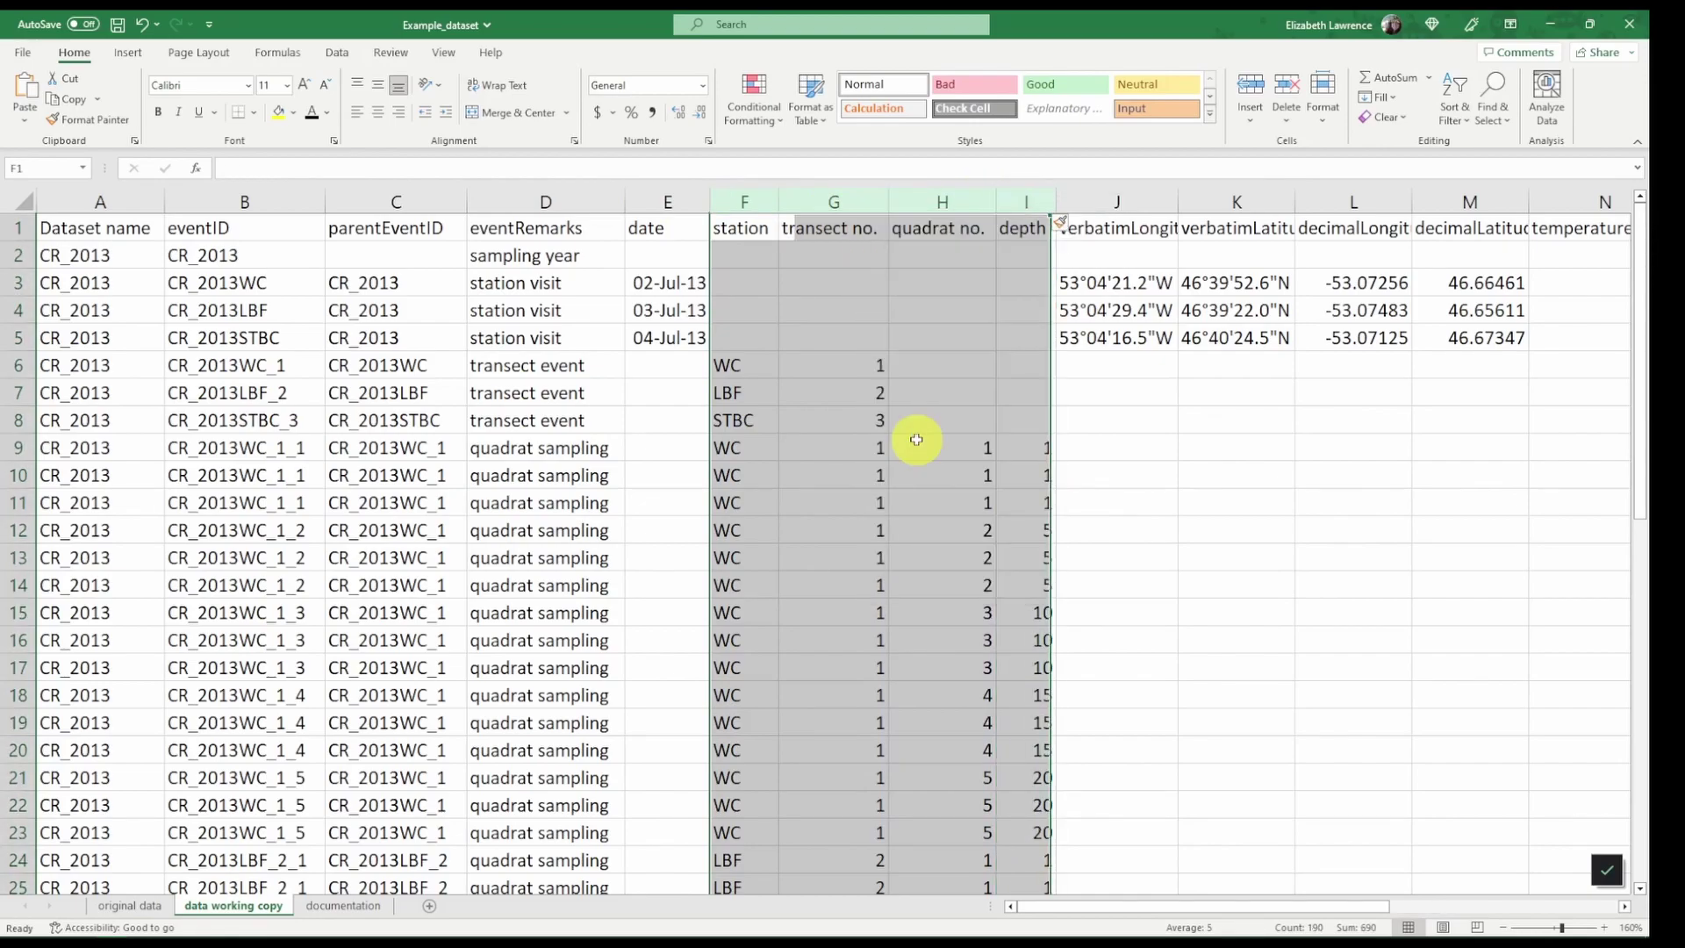
Enter the headers day, month, year and eventDate in F1:I1 and fit the eventDate column to its header.
{"action": "left_click", "coordinate": [760, 227]}
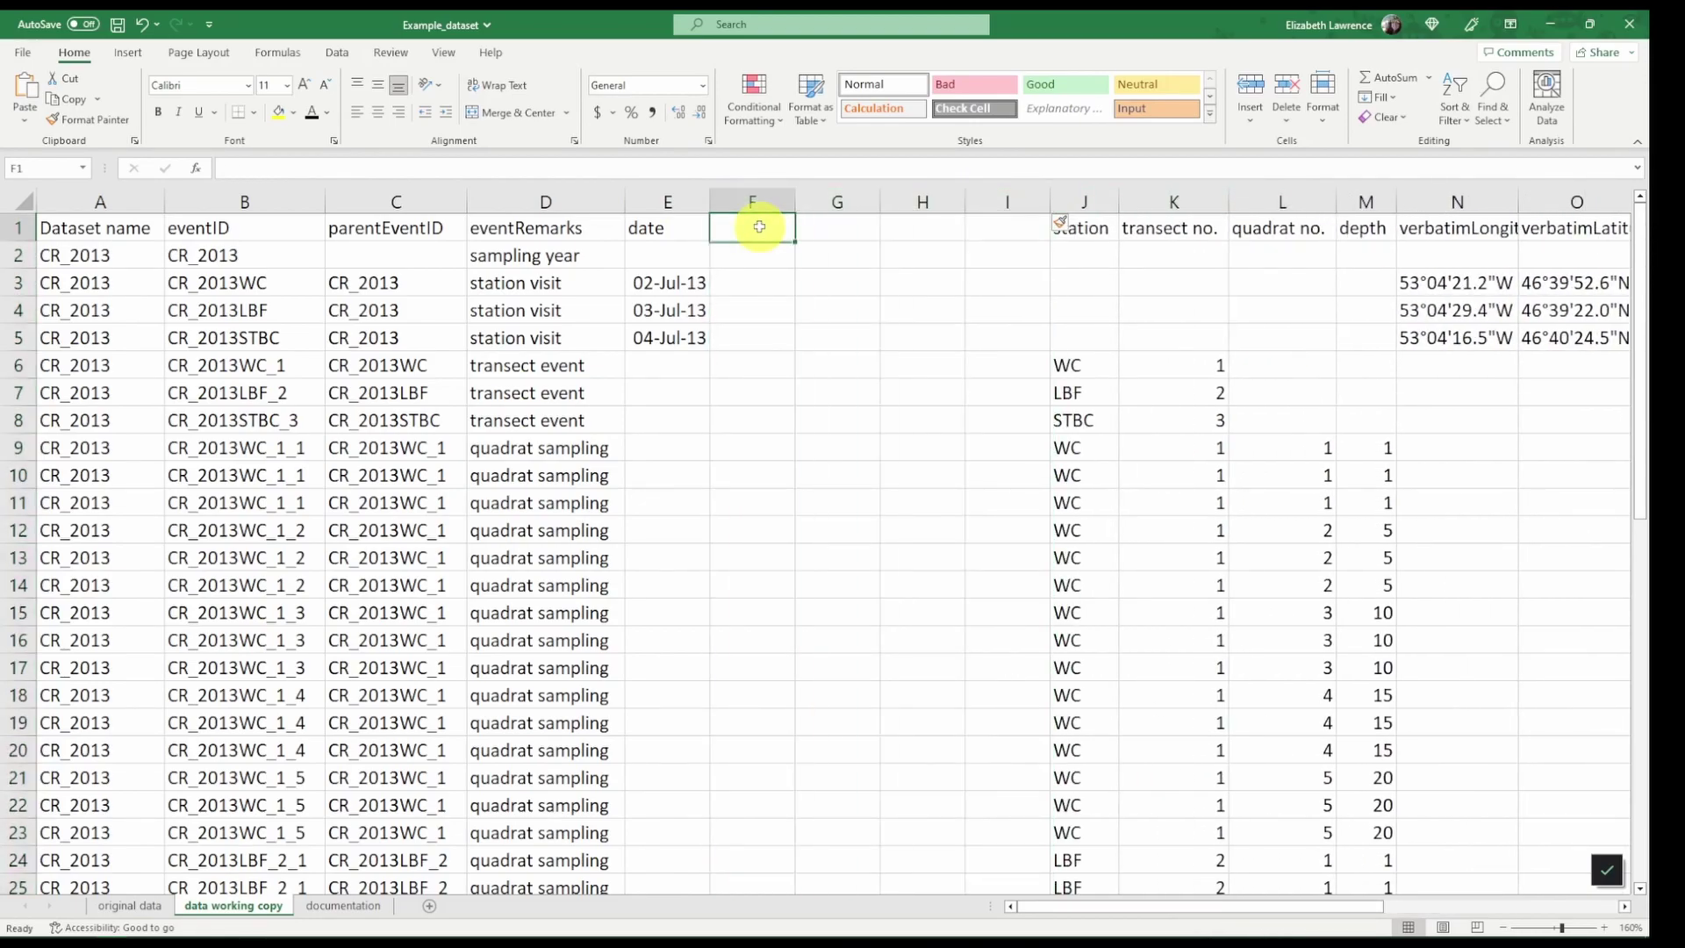
{"action": "type", "text": "day"}
{"action": "key", "text": "Tab"}
{"action": "type", "text": "month"}
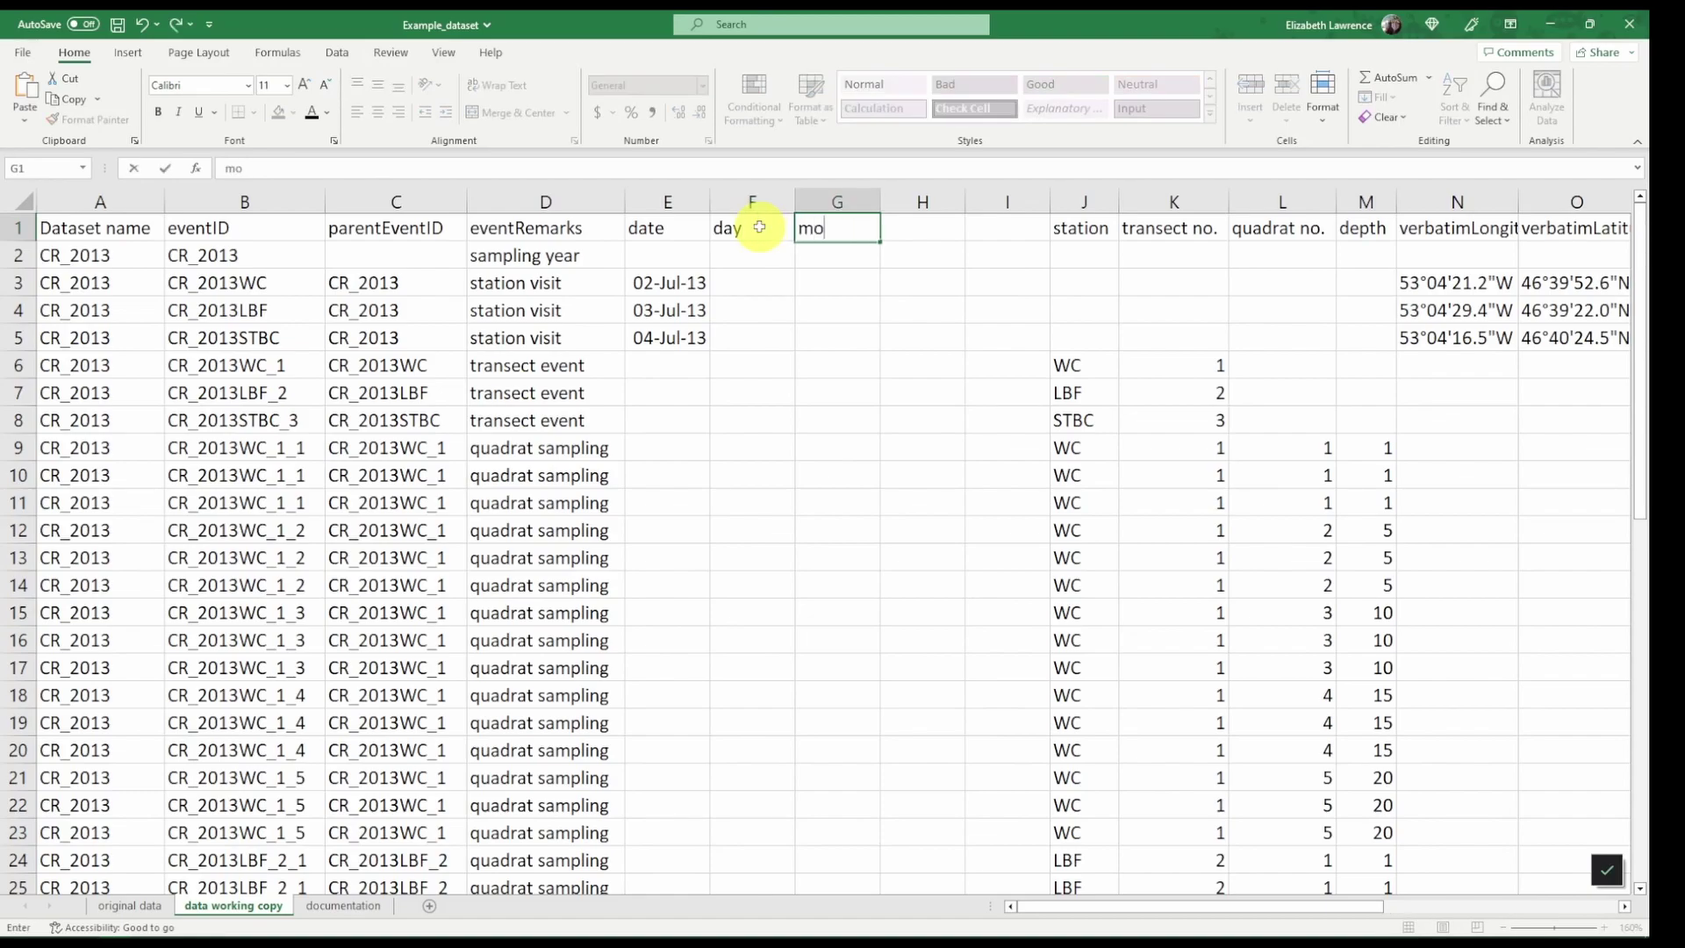
{"action": "key", "text": "Tab"}
{"action": "type", "text": "year"}
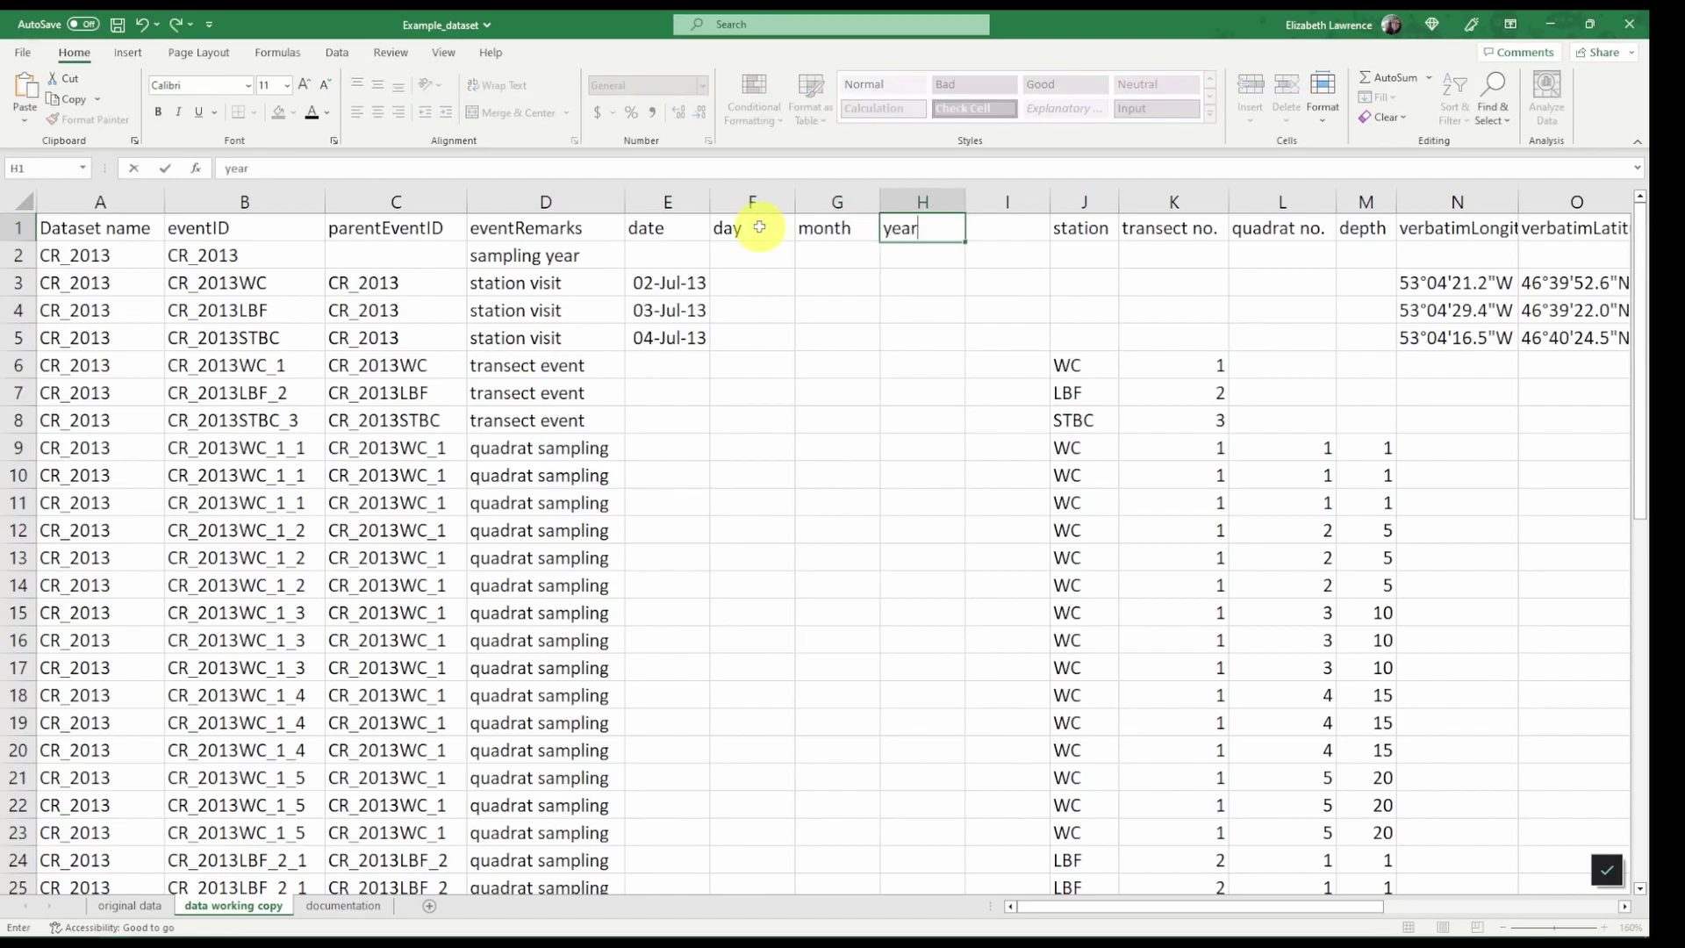
{"action": "key", "text": "Tab"}
{"action": "type", "text": "eventDate"}
{"action": "key", "text": "Return"}
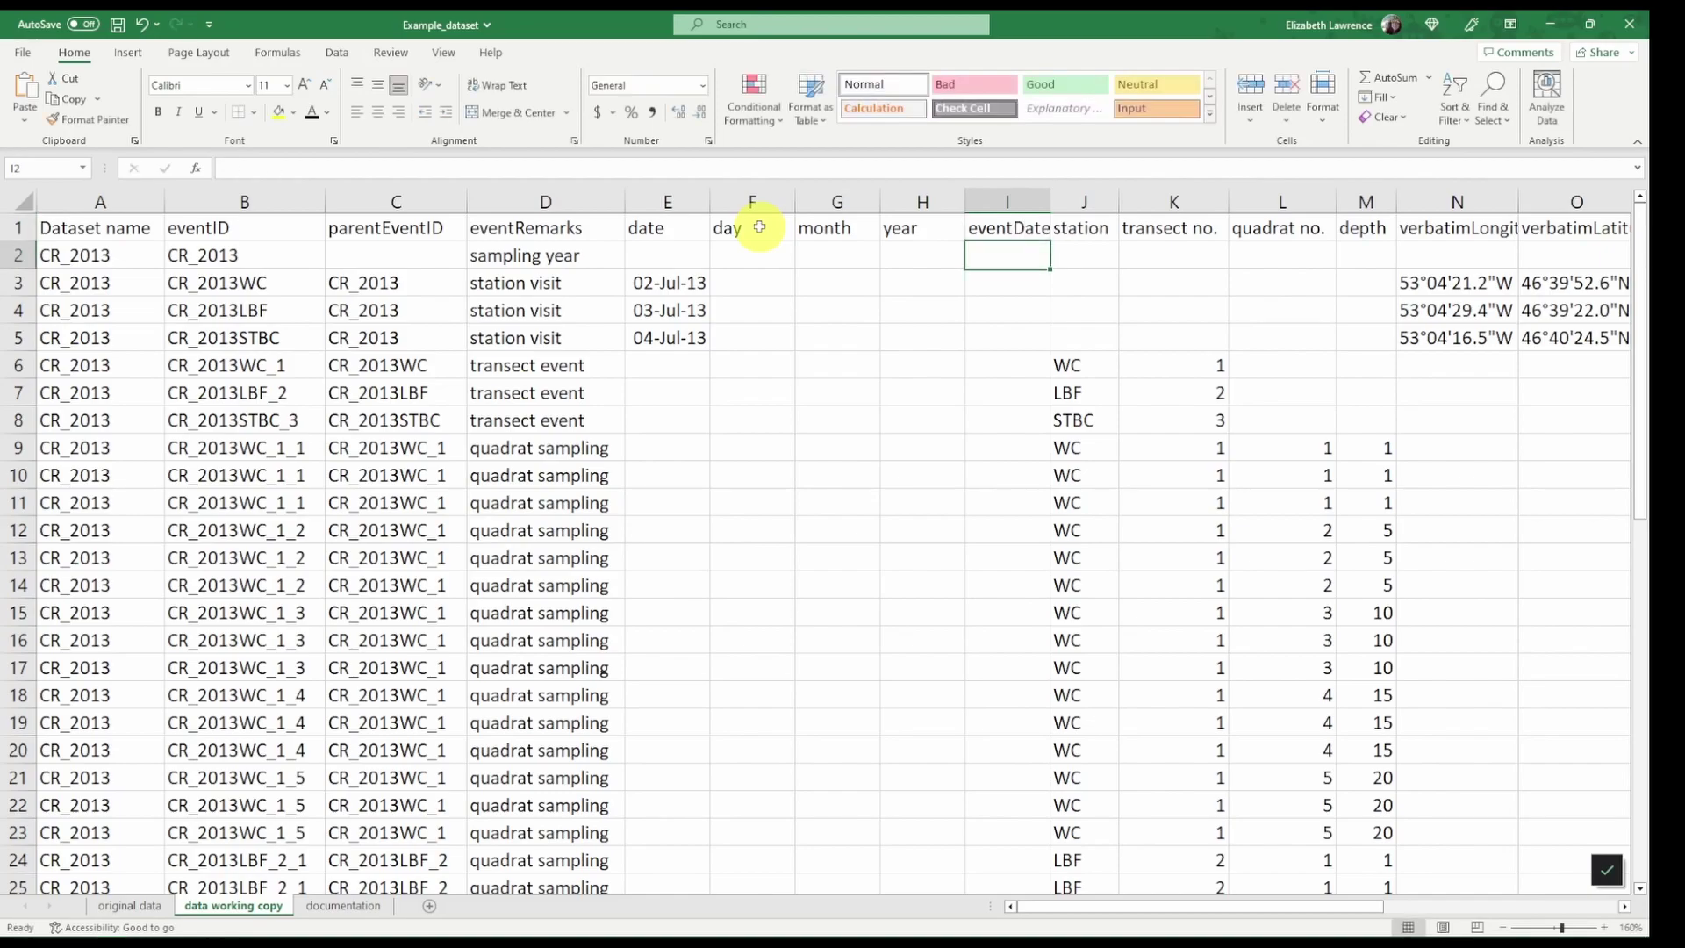
{"action": "double_click", "coordinate": [1051, 203]}
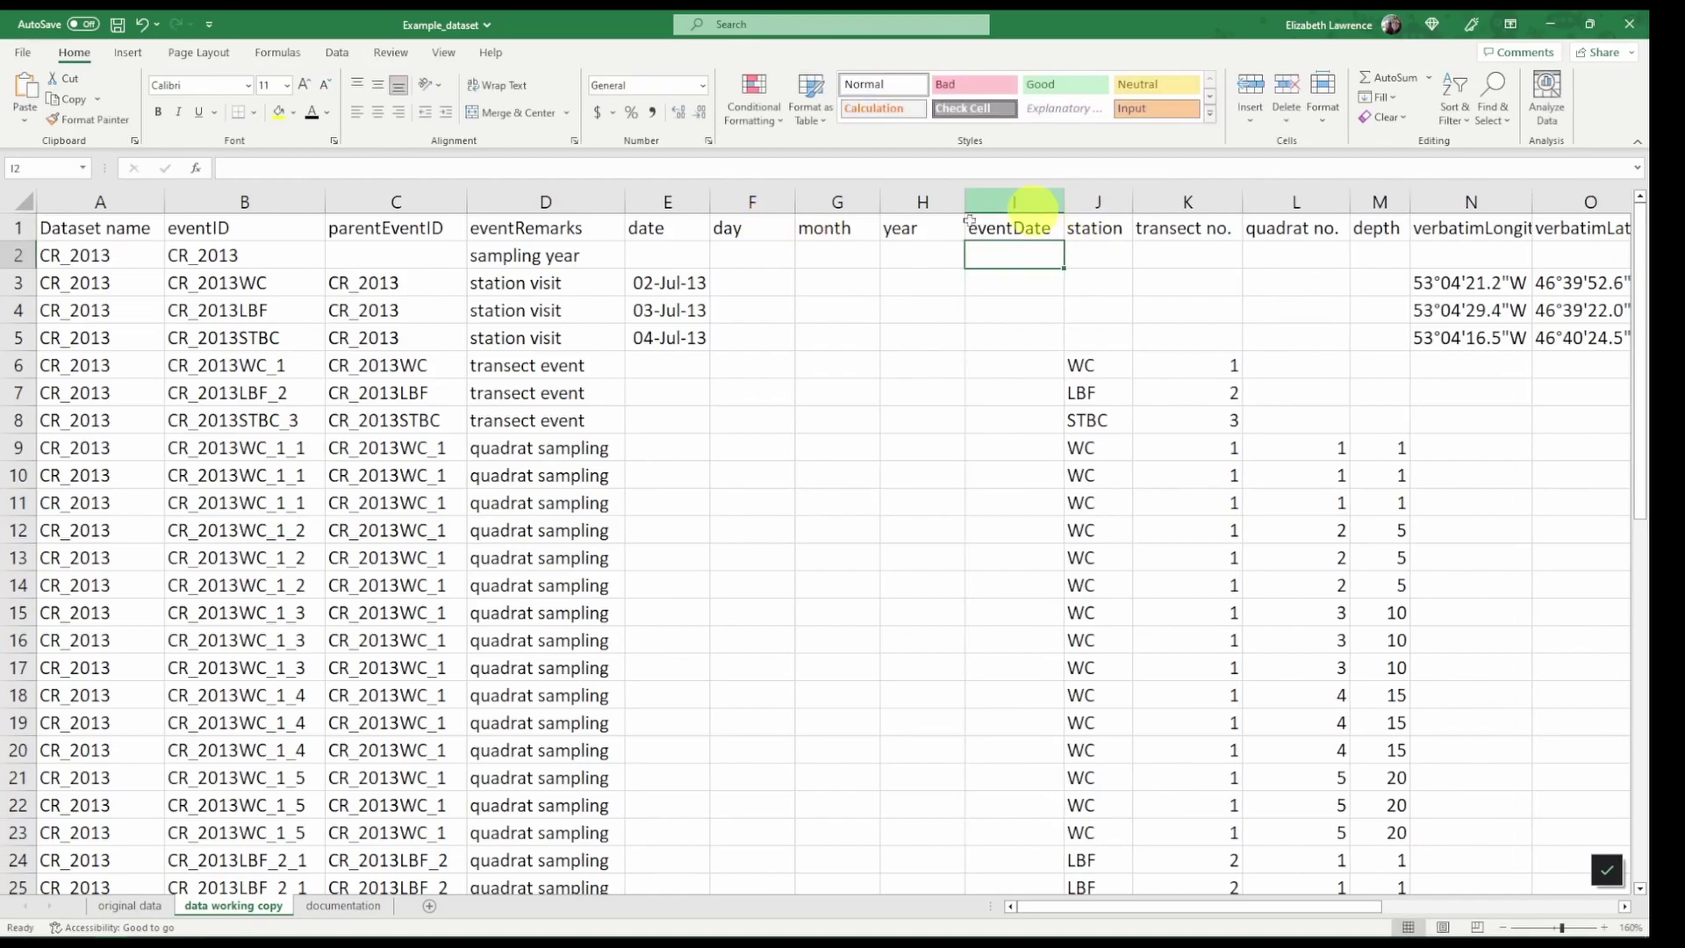
Rename the date header in E1 to verbatimEventDate and fit the column width to it.
{"action": "left_click", "coordinate": [740, 286]}
{"action": "left_click", "coordinate": [657, 225]}
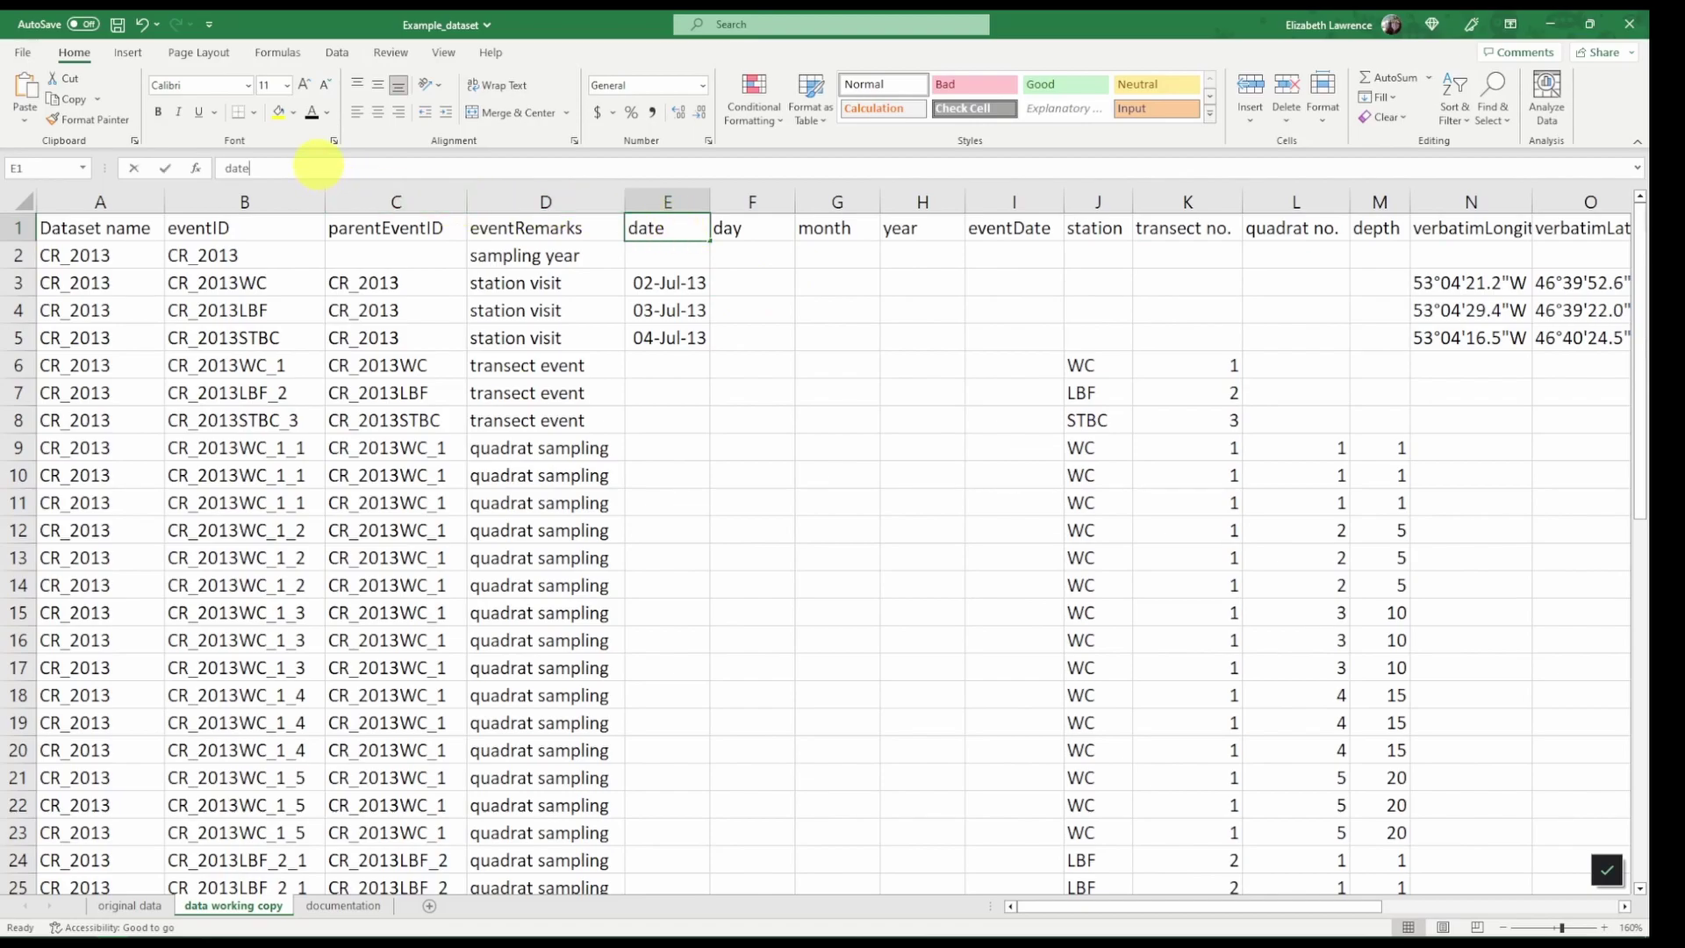
{"action": "left_click", "coordinate": [309, 167]}
{"action": "type", "text": "verb"}
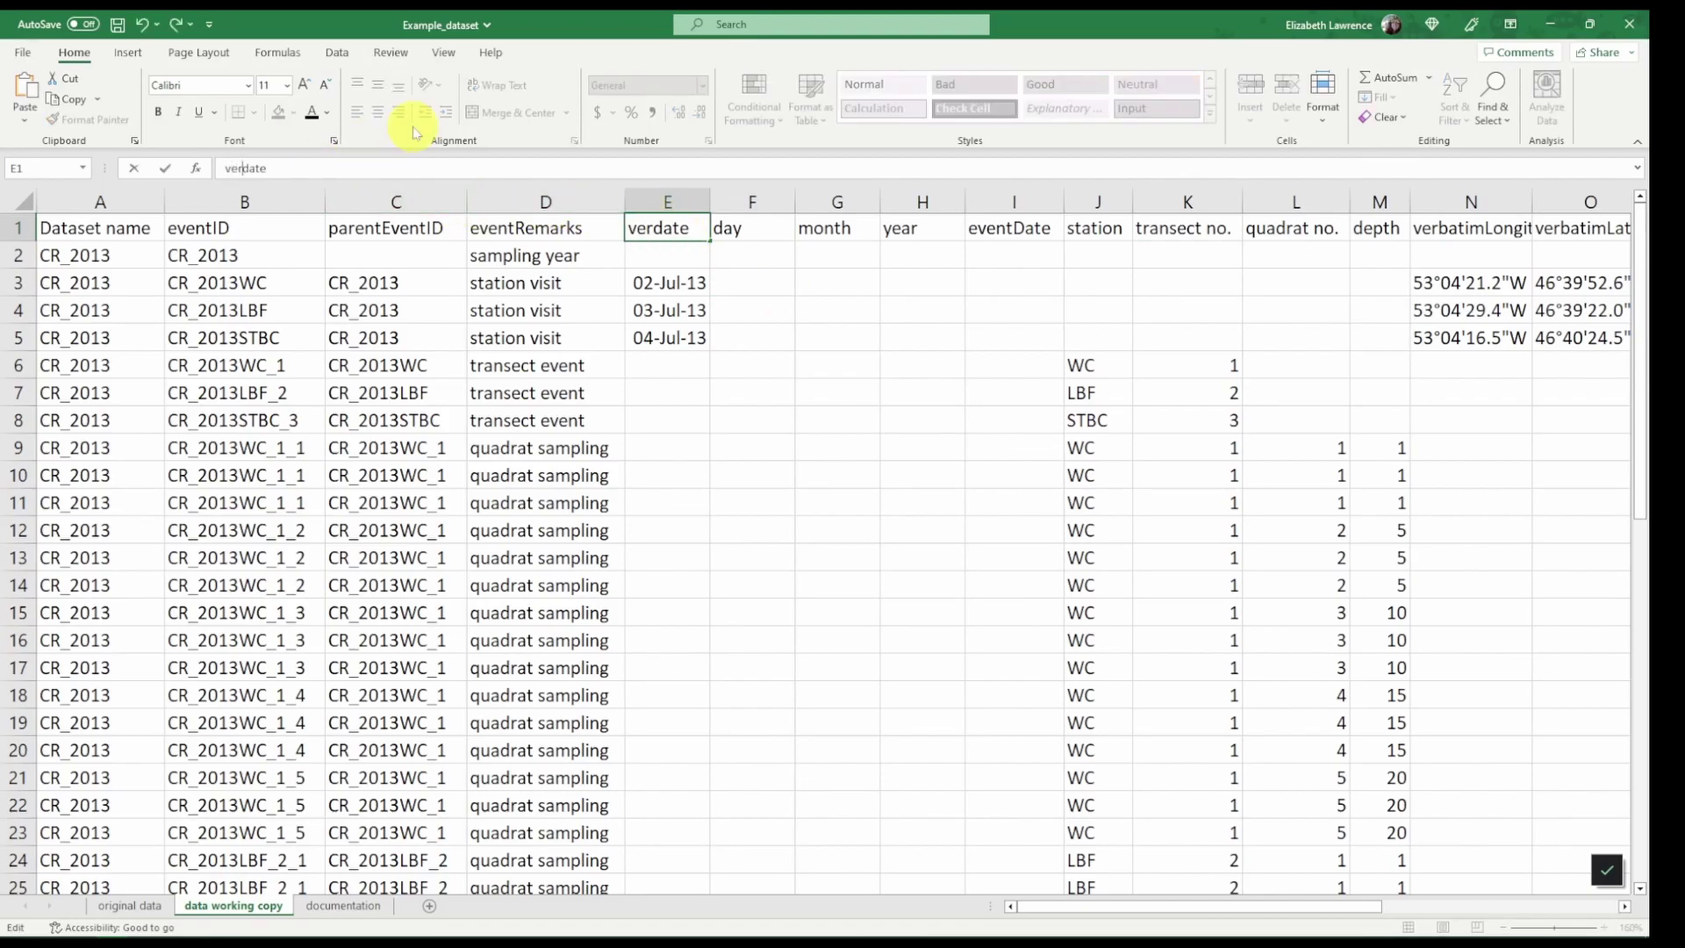
{"action": "type", "text": "atimEven"}
{"action": "type", "text": "t"}
{"action": "key", "text": "Delete"}
{"action": "type", "text": "D"}
{"action": "key", "text": "Return"}
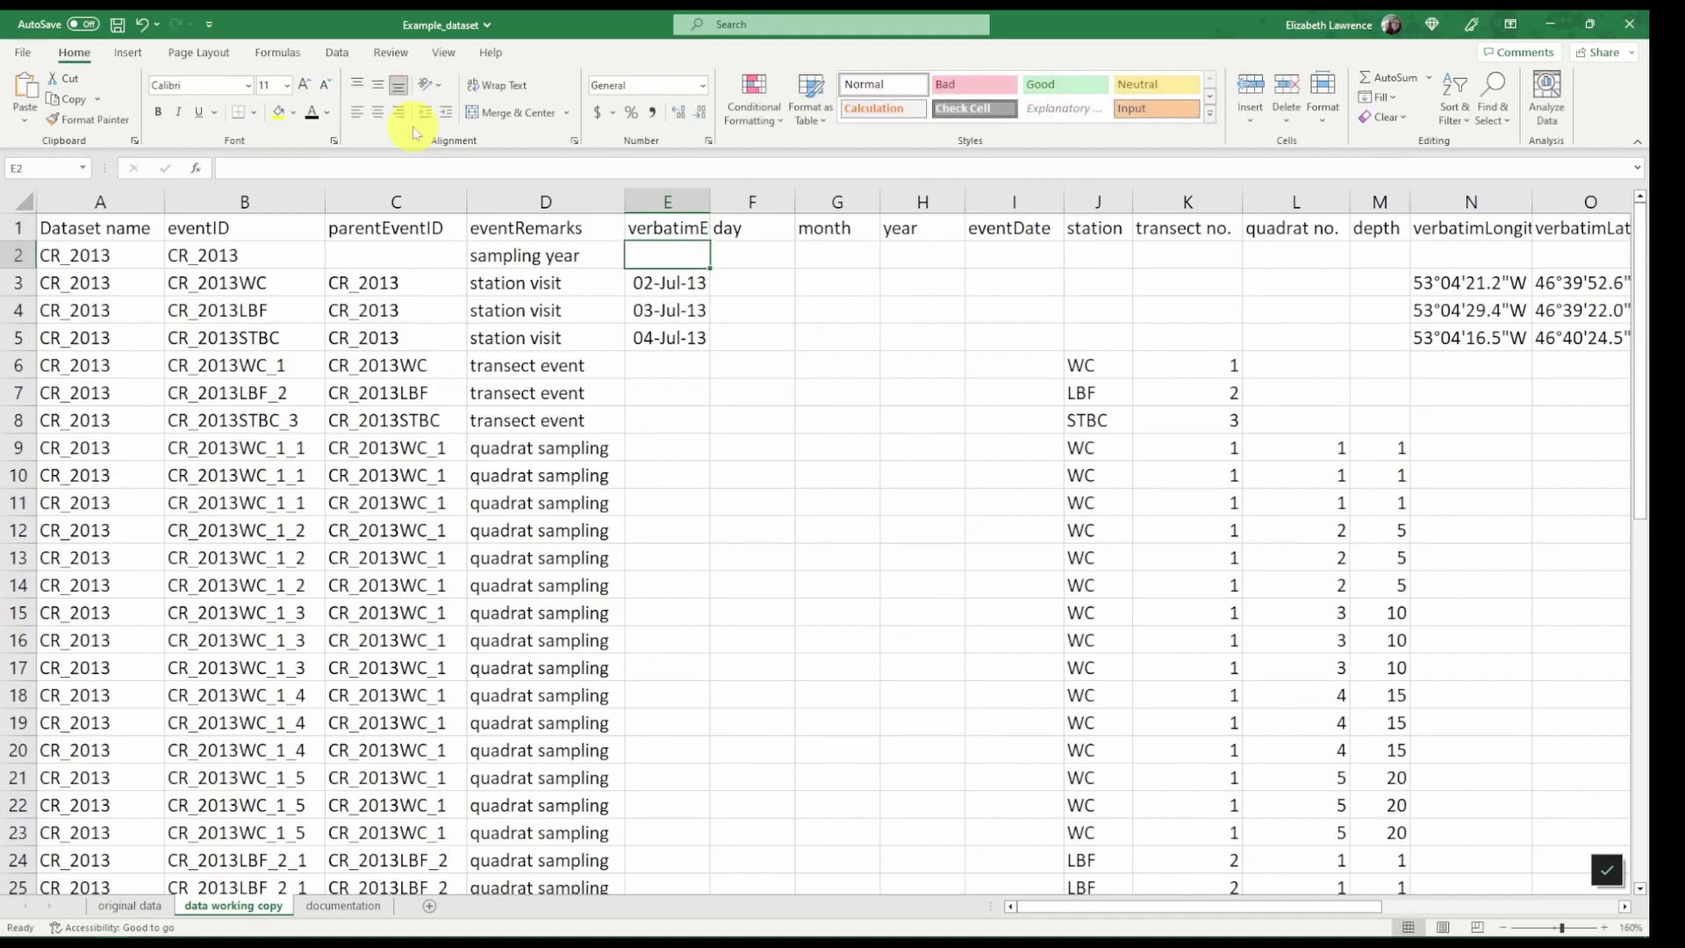
{"action": "double_click", "coordinate": [711, 202]}
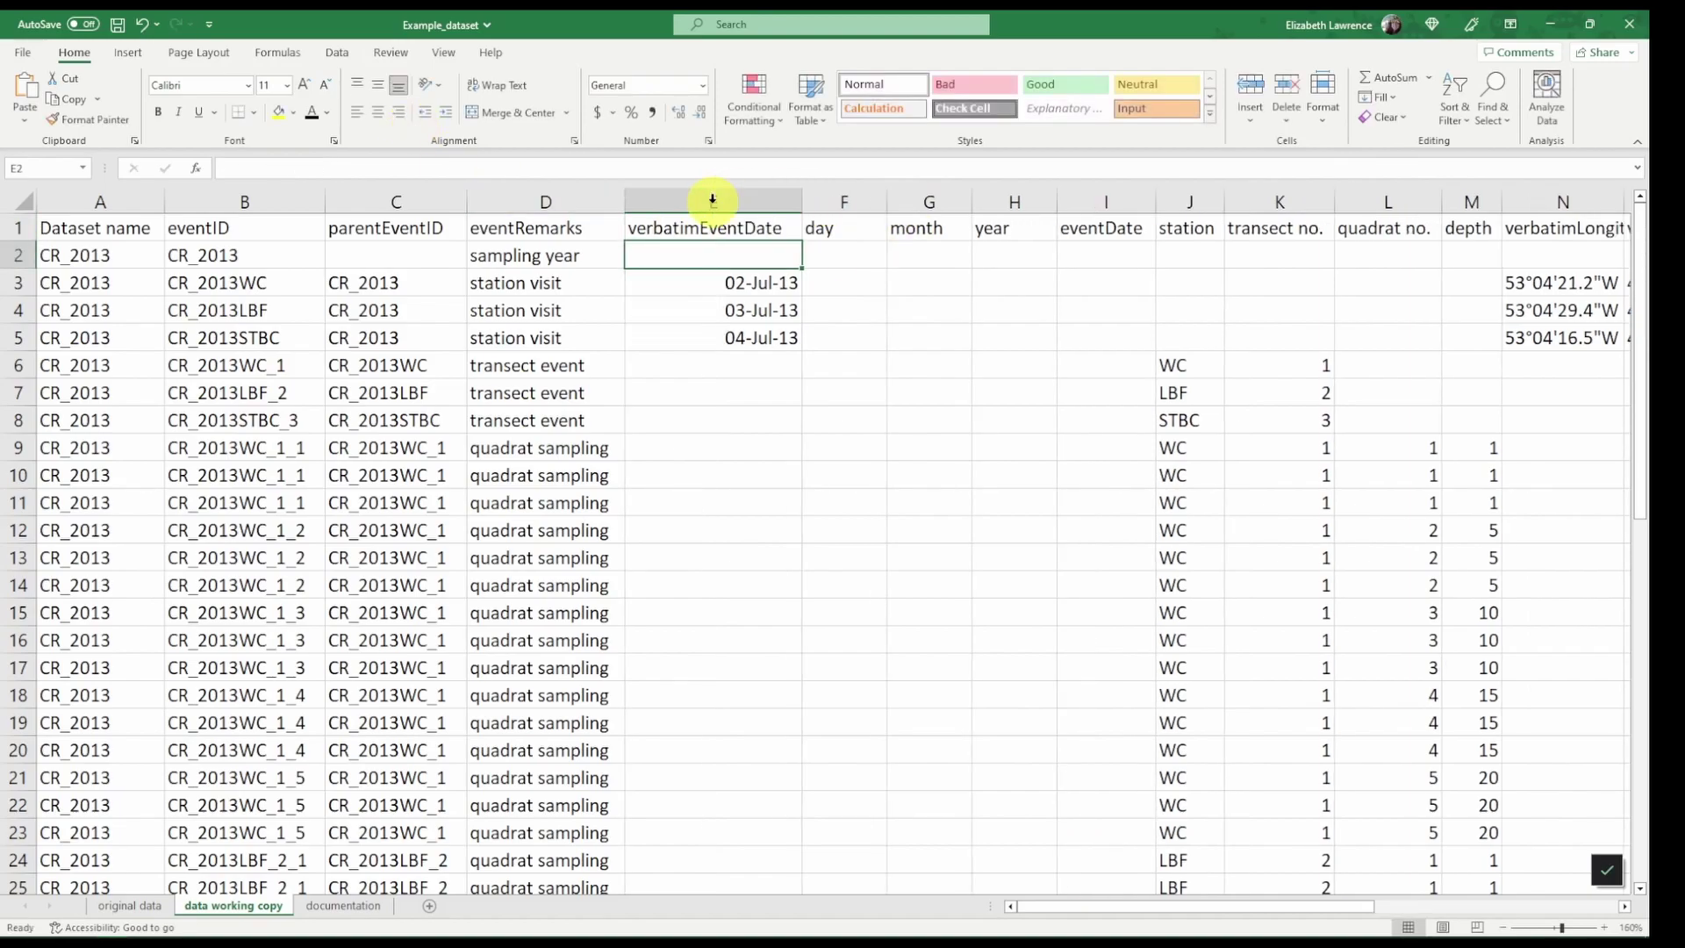
Try to enter day 2 for the first station visit in F3.
{"action": "left_click", "coordinate": [791, 286]}
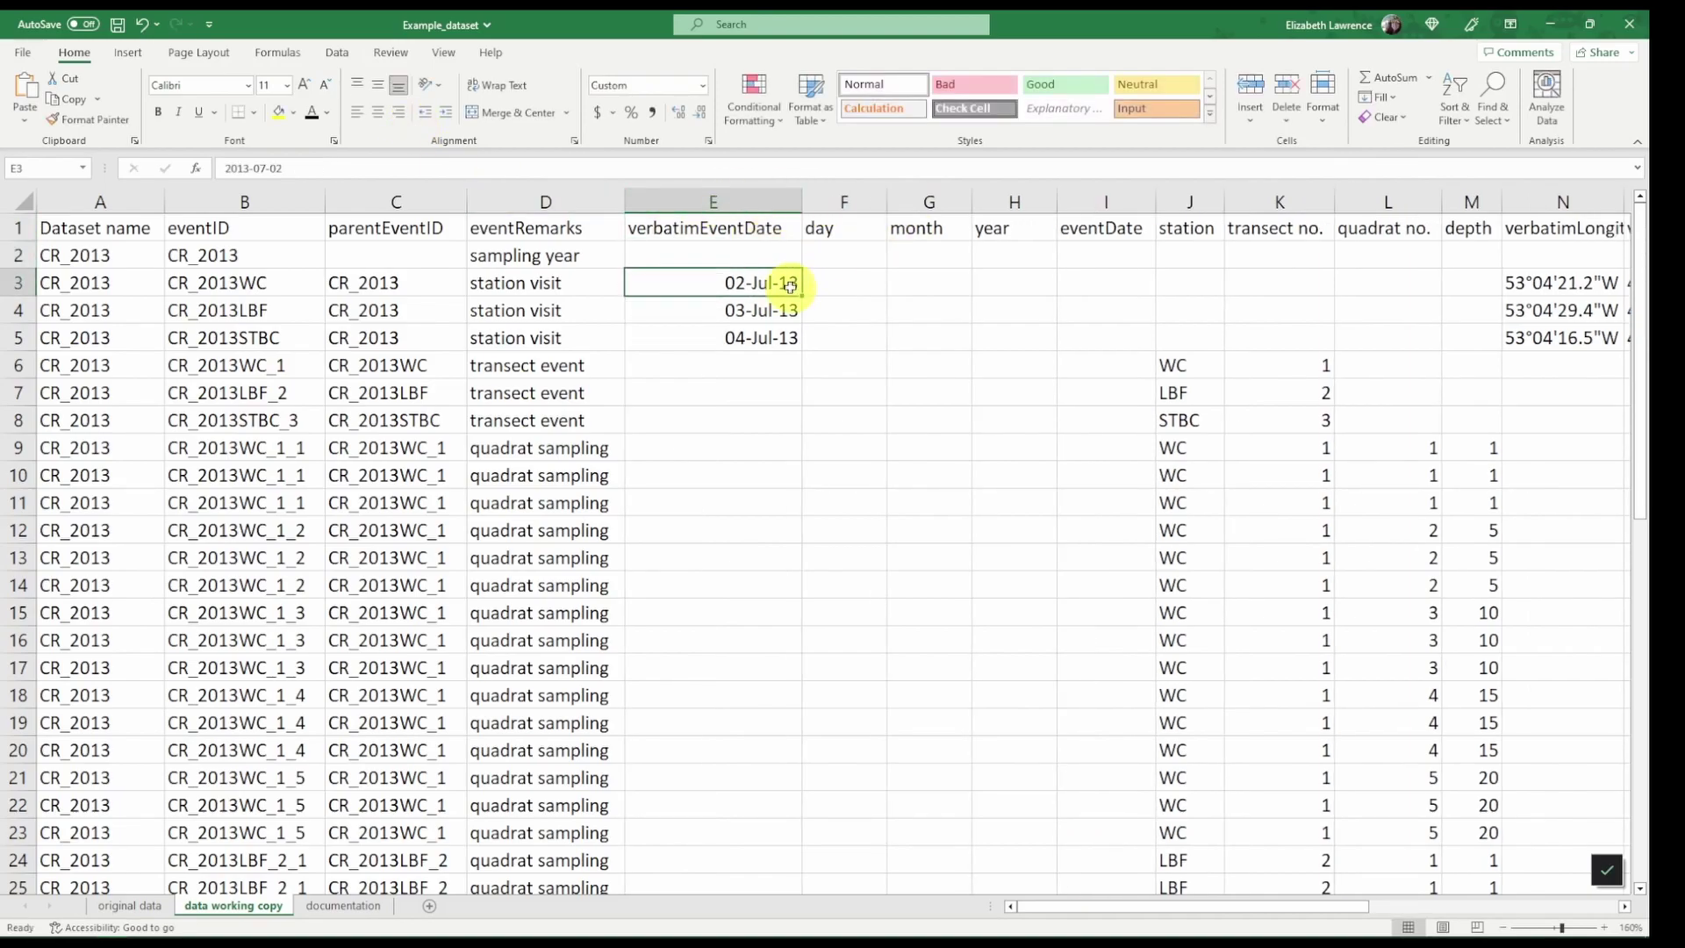
{"action": "left_click", "coordinate": [844, 283]}
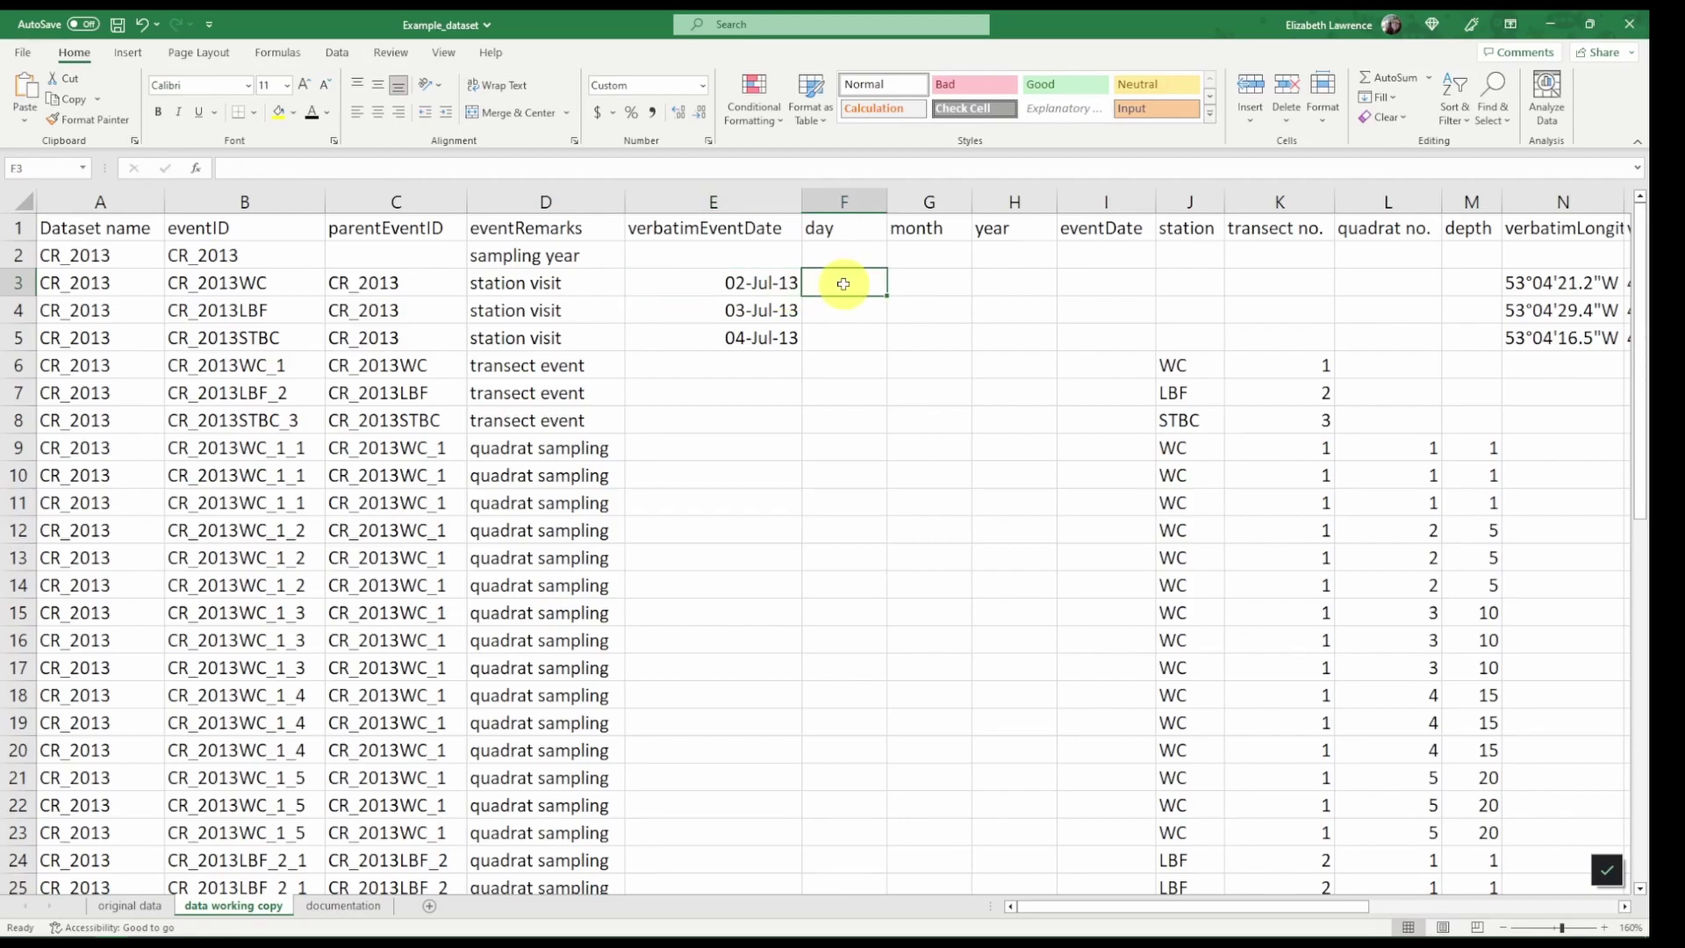
{"action": "type", "text": "=DAY(E3)"}
{"action": "key", "text": "Return"}
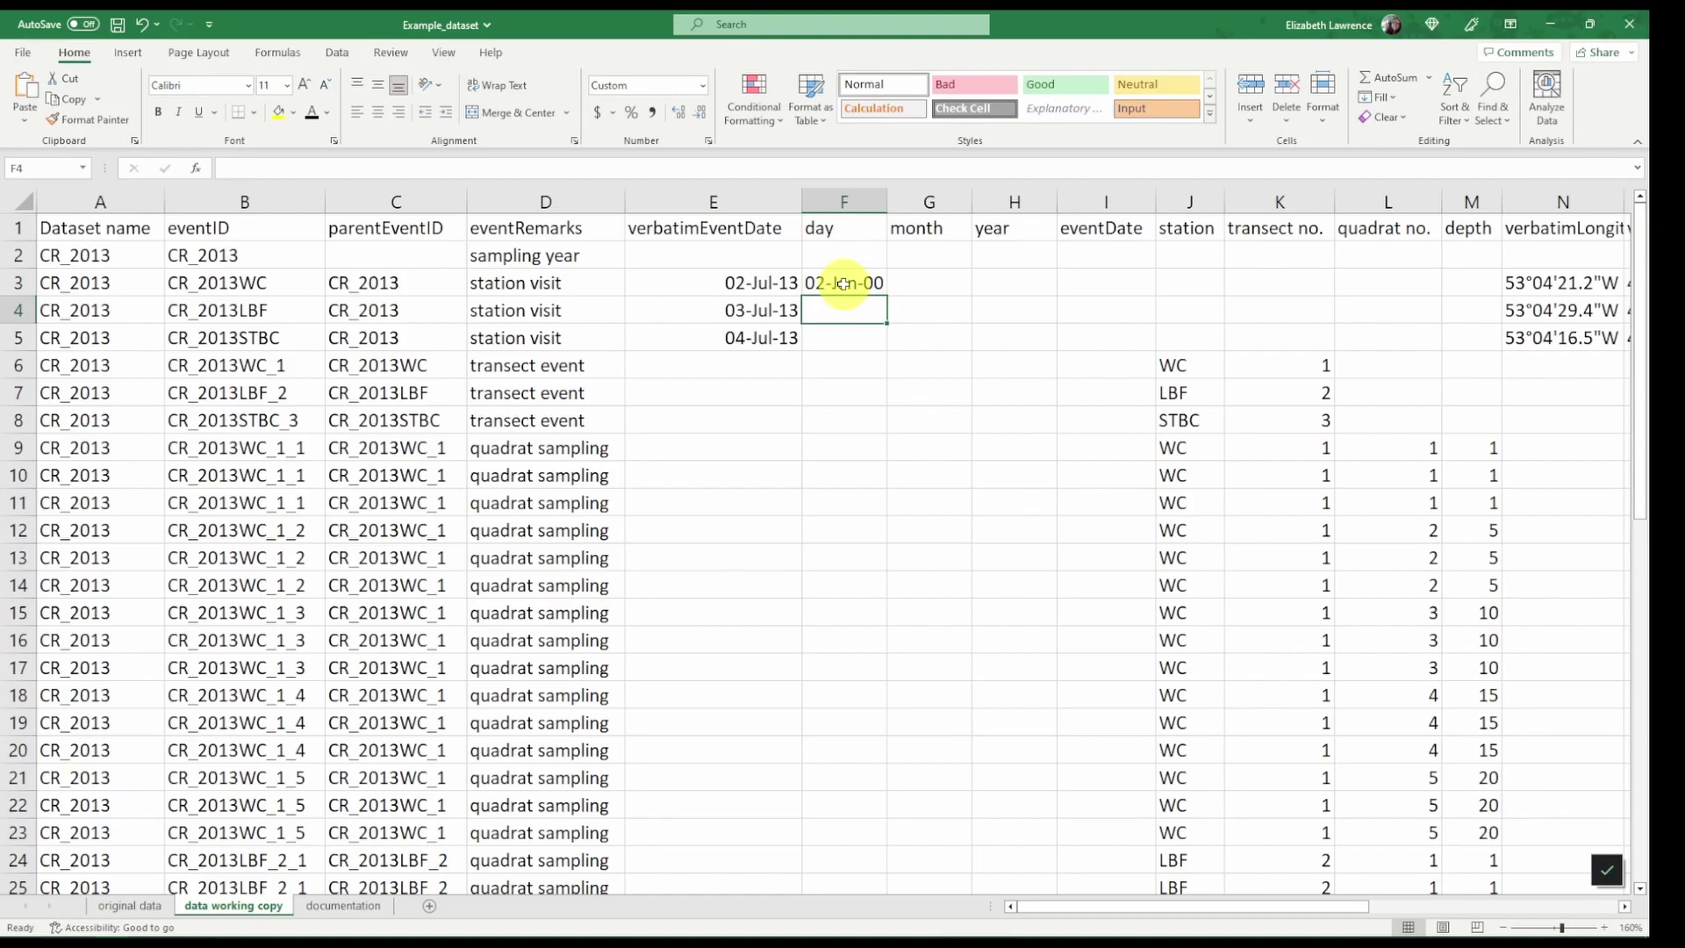
{"action": "left_click", "coordinate": [880, 285]}
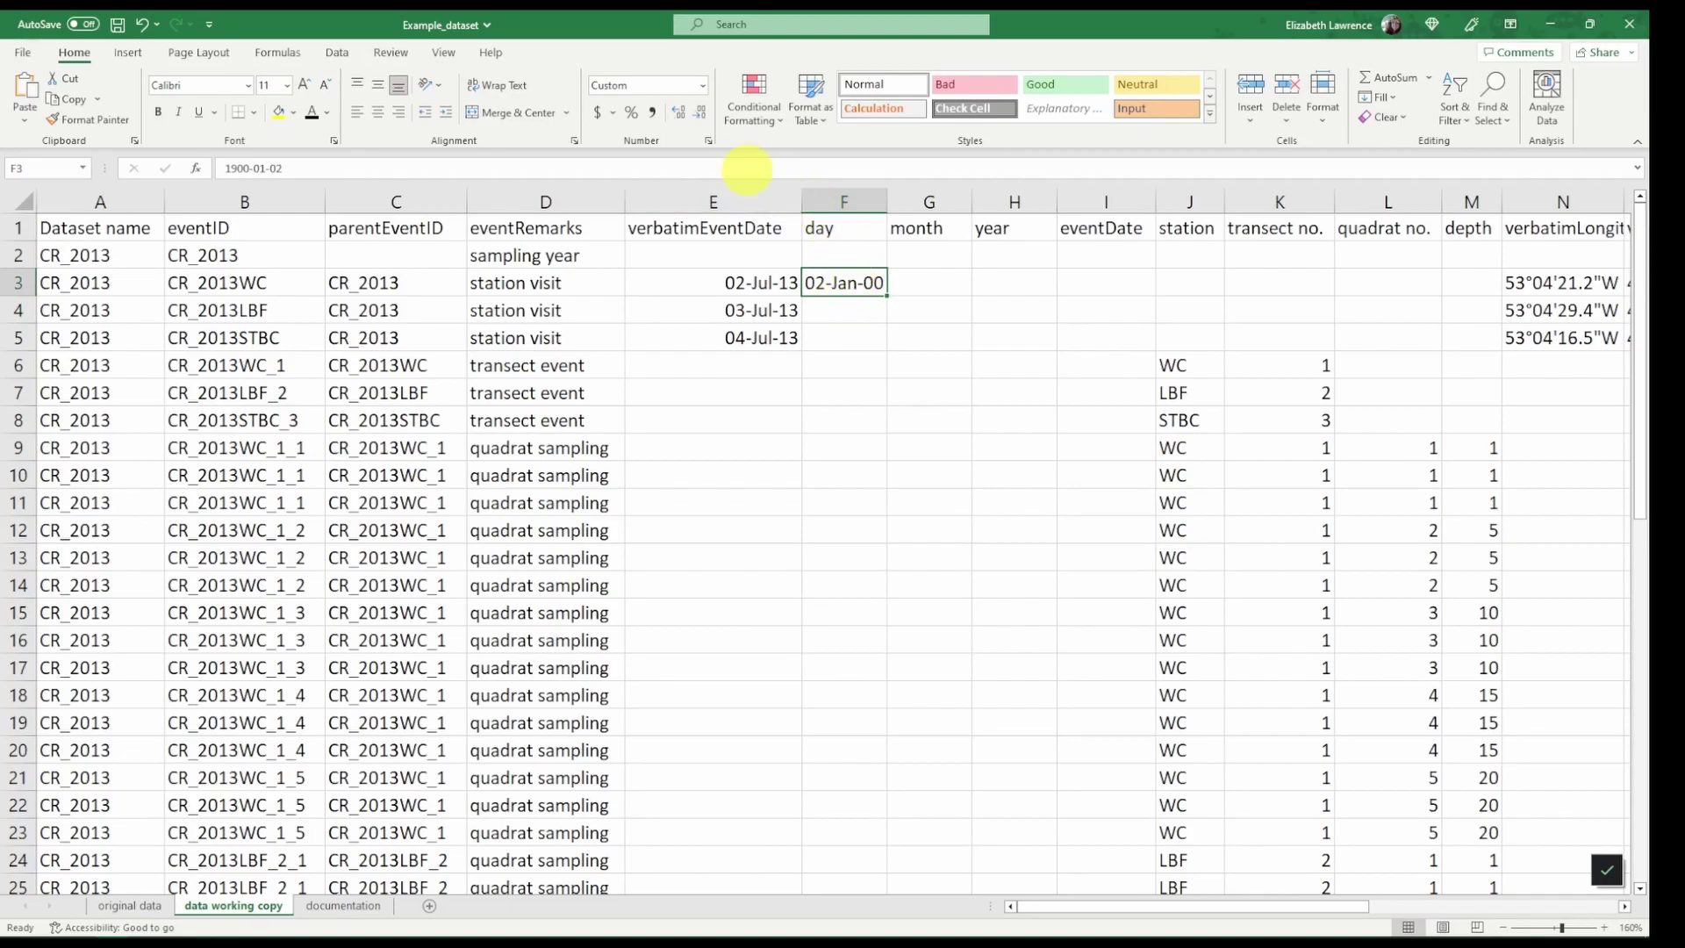
Format the day, month, year and eventDate columns (F:I) as Text.
{"action": "left_click_drag", "start_coordinate": [844, 203], "coordinate": [1091, 201]}
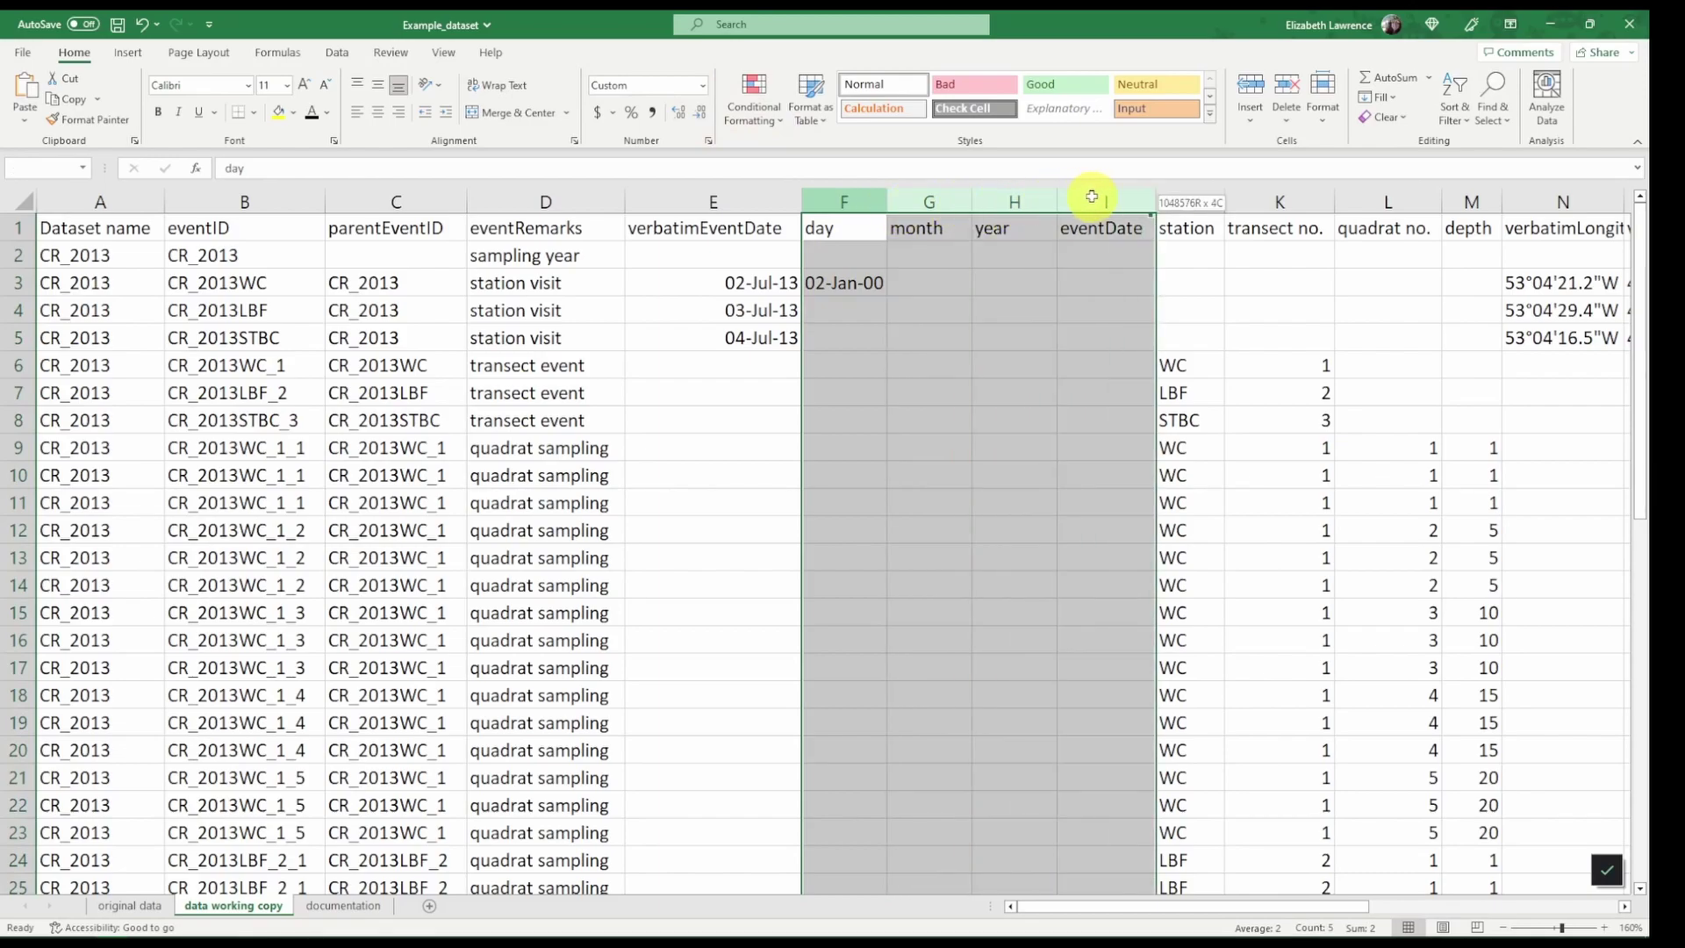
{"action": "left_click", "coordinate": [703, 86]}
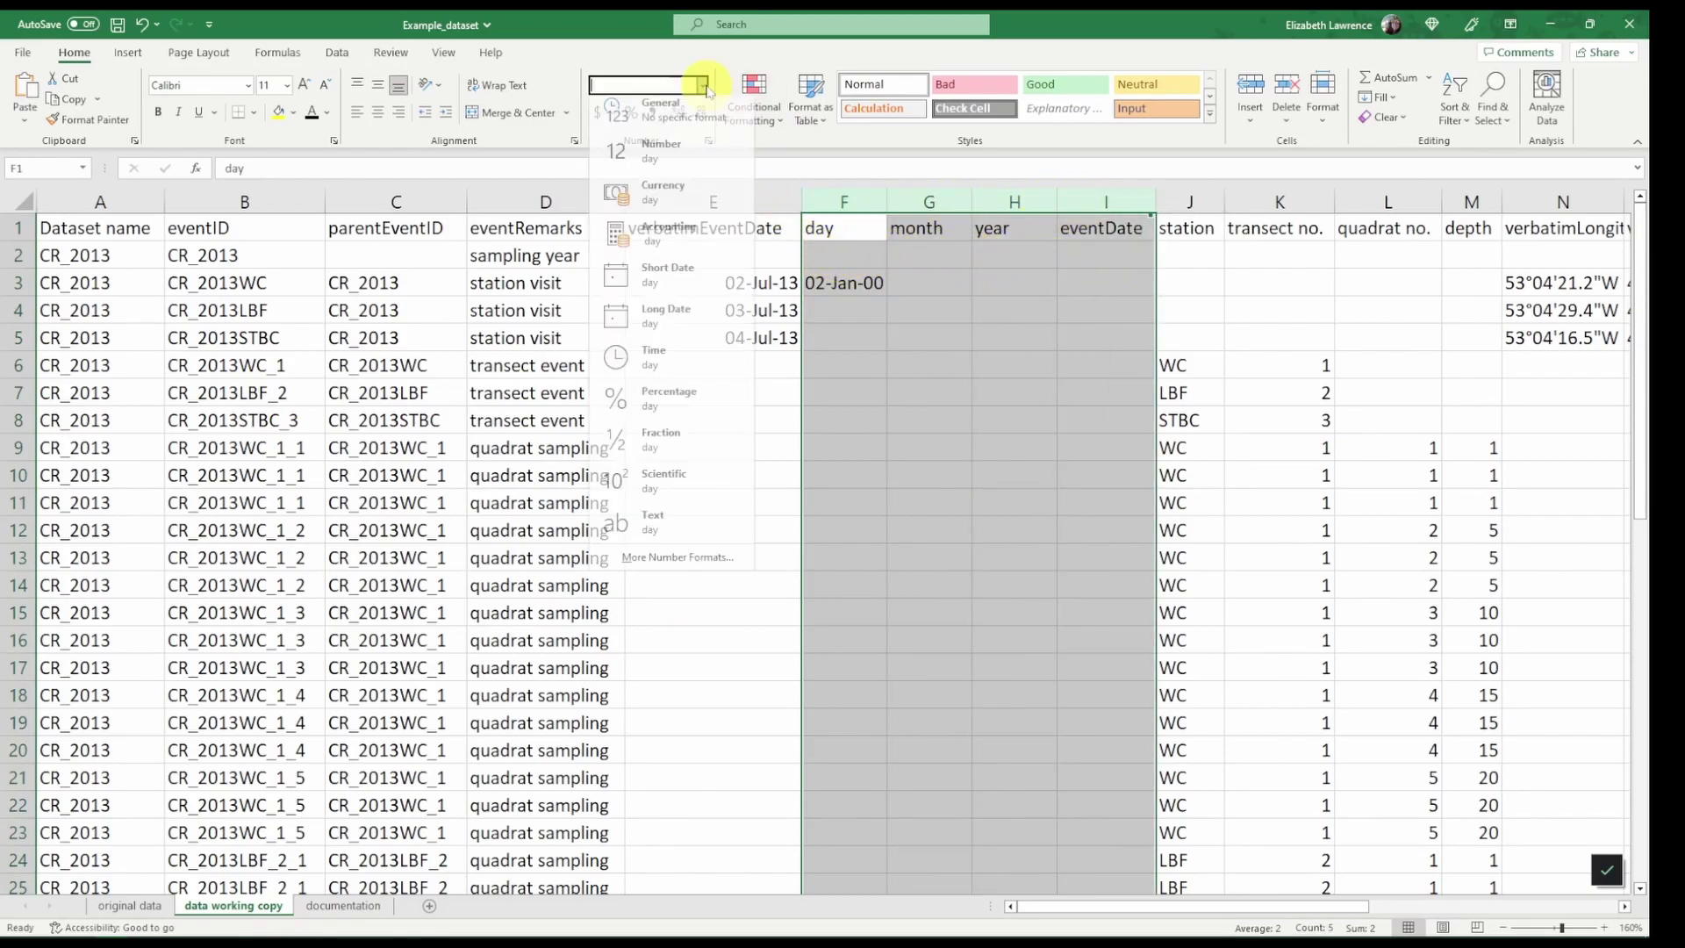
{"action": "left_click", "coordinate": [649, 530]}
Enter the days 02, 03 and 04 in F3:F5 for the three station visits.
{"action": "left_click", "coordinate": [851, 283]}
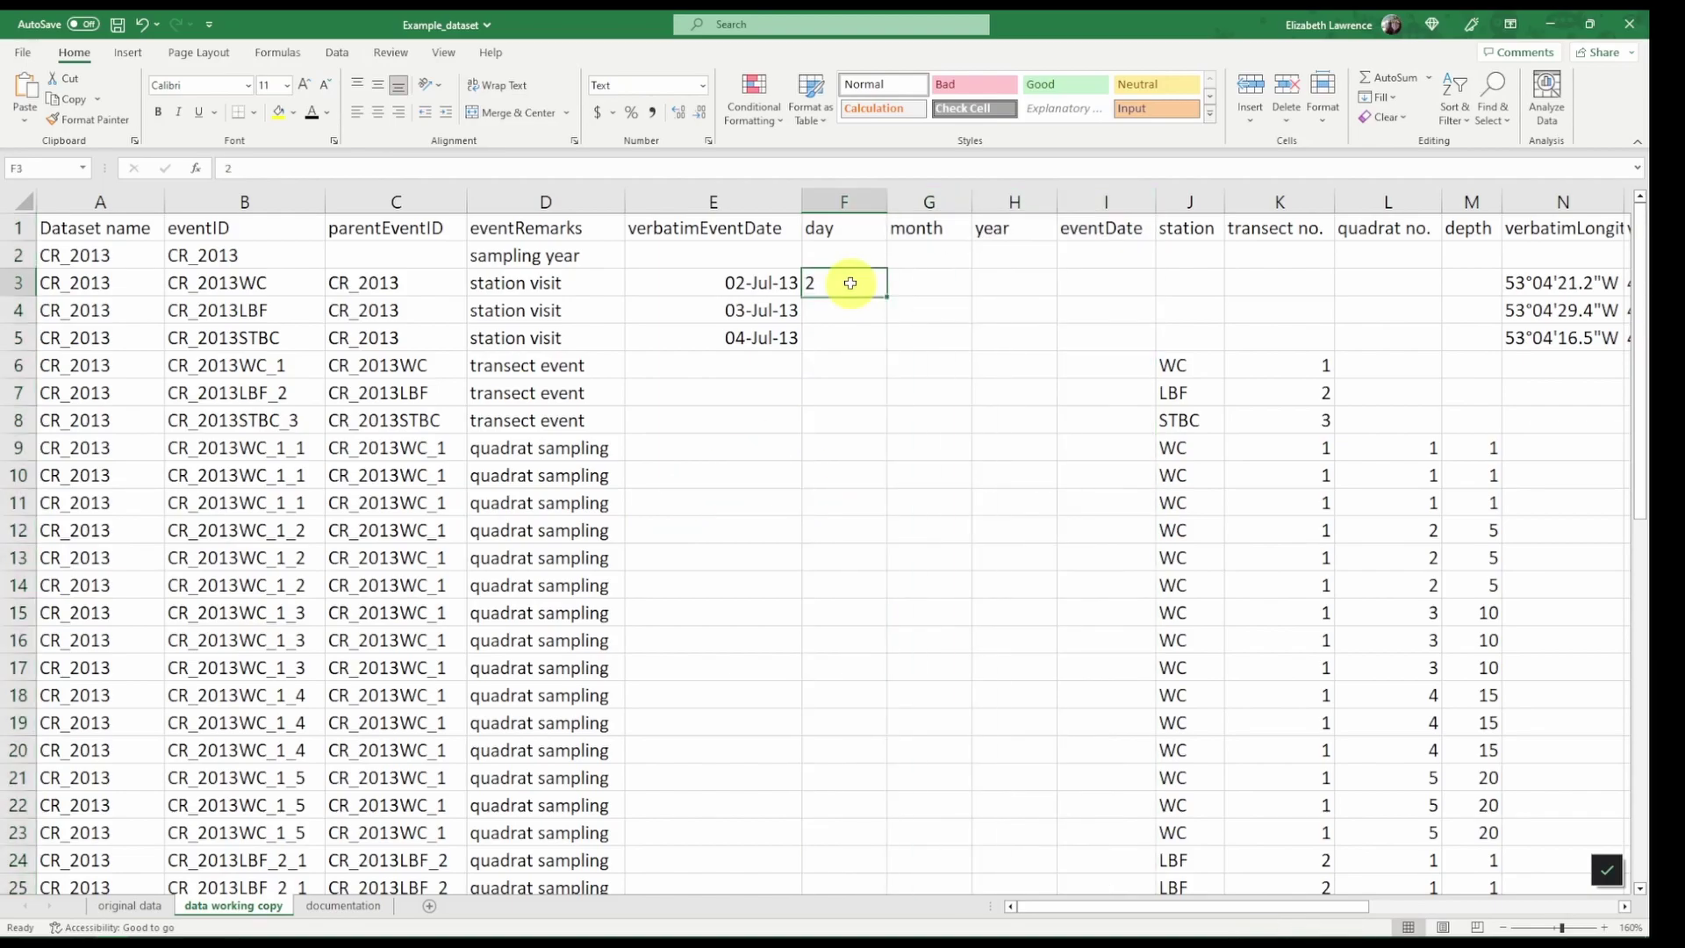
{"action": "type", "text": "02"}
{"action": "key", "text": "Return"}
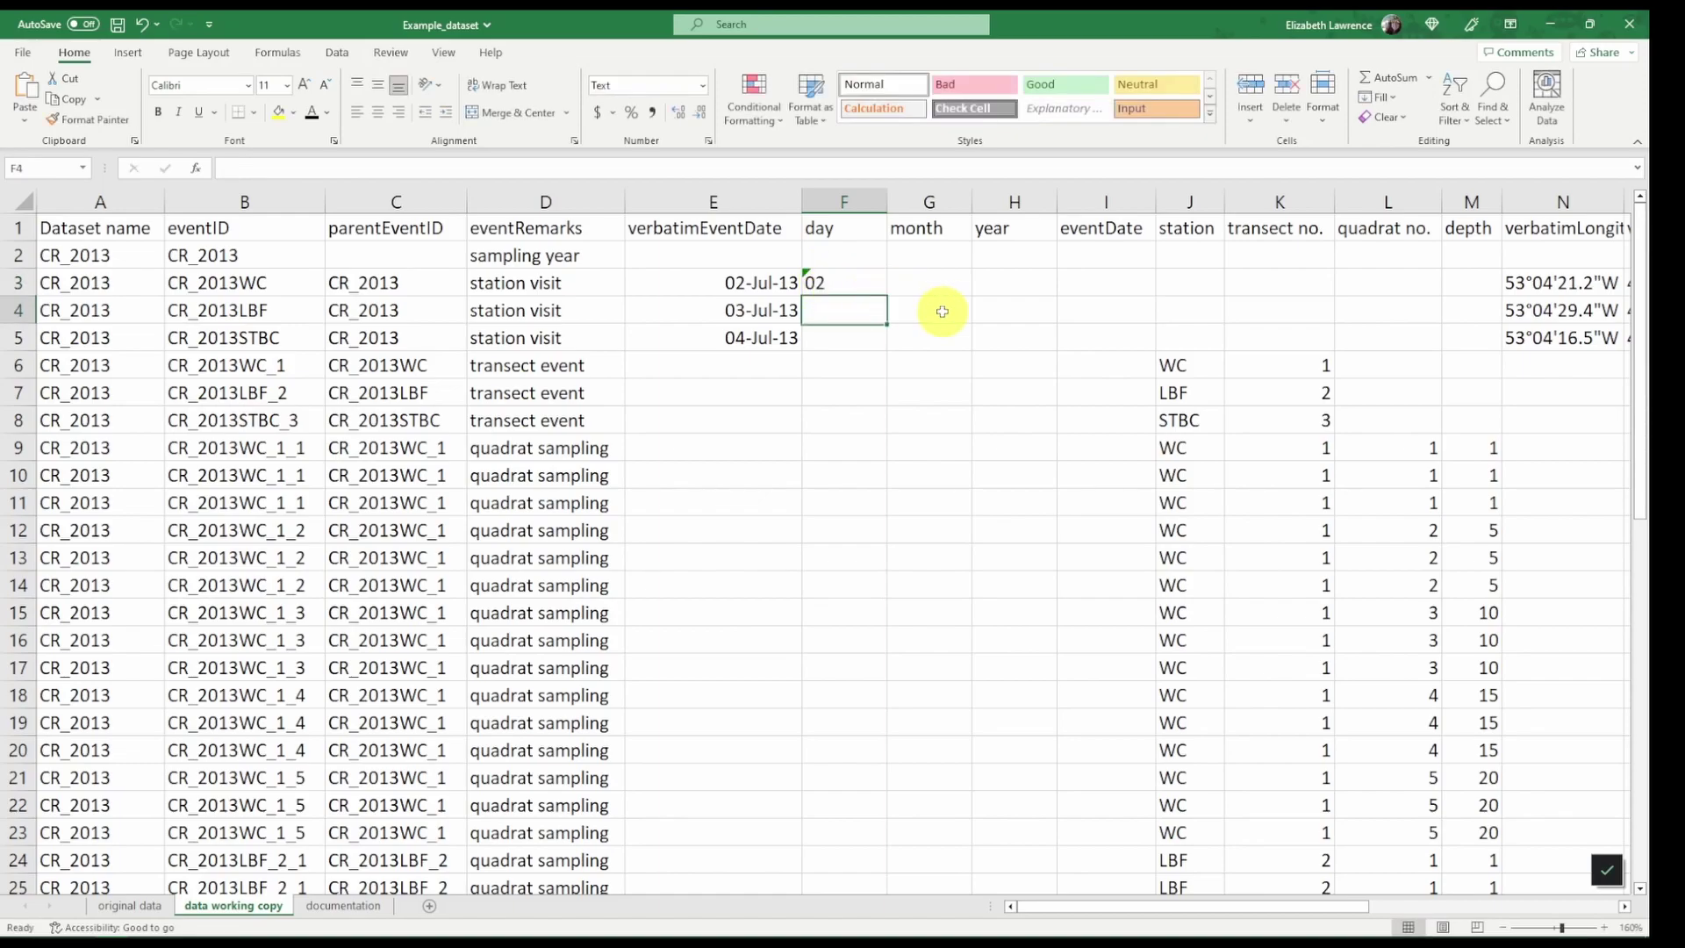
{"action": "type", "text": "03"}
{"action": "key", "text": "Return"}
{"action": "type", "text": "04"}
{"action": "key", "text": "Return"}
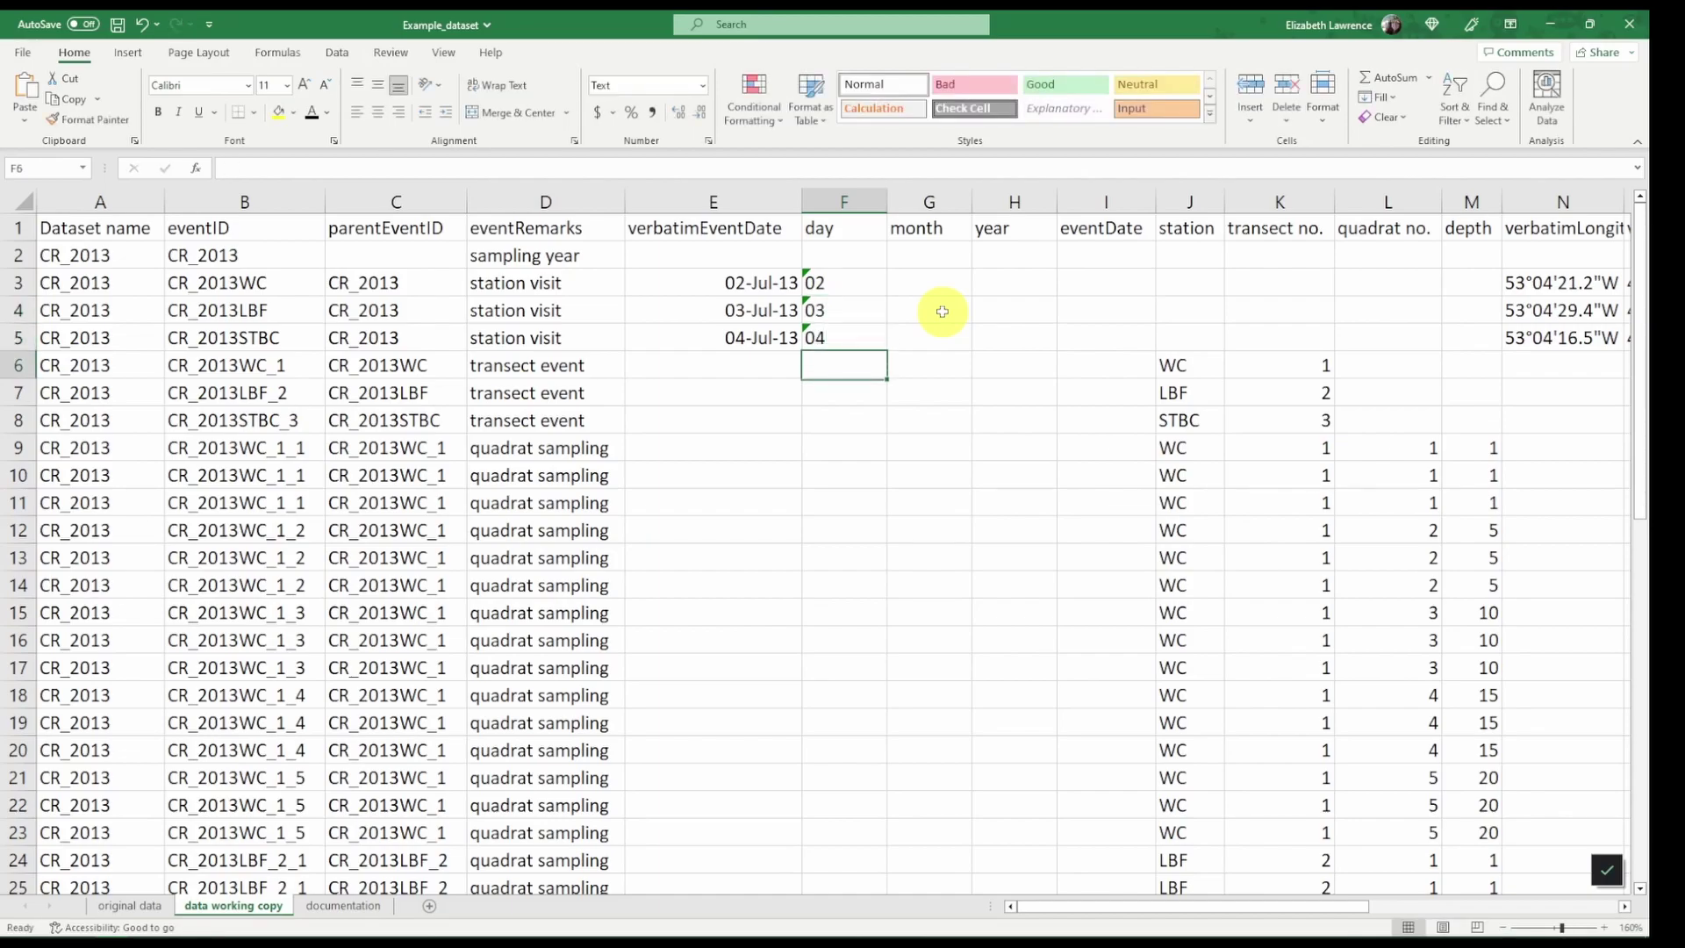
Enter 07 as the month of the first station visit in G3.
{"action": "left_click", "coordinate": [916, 286]}
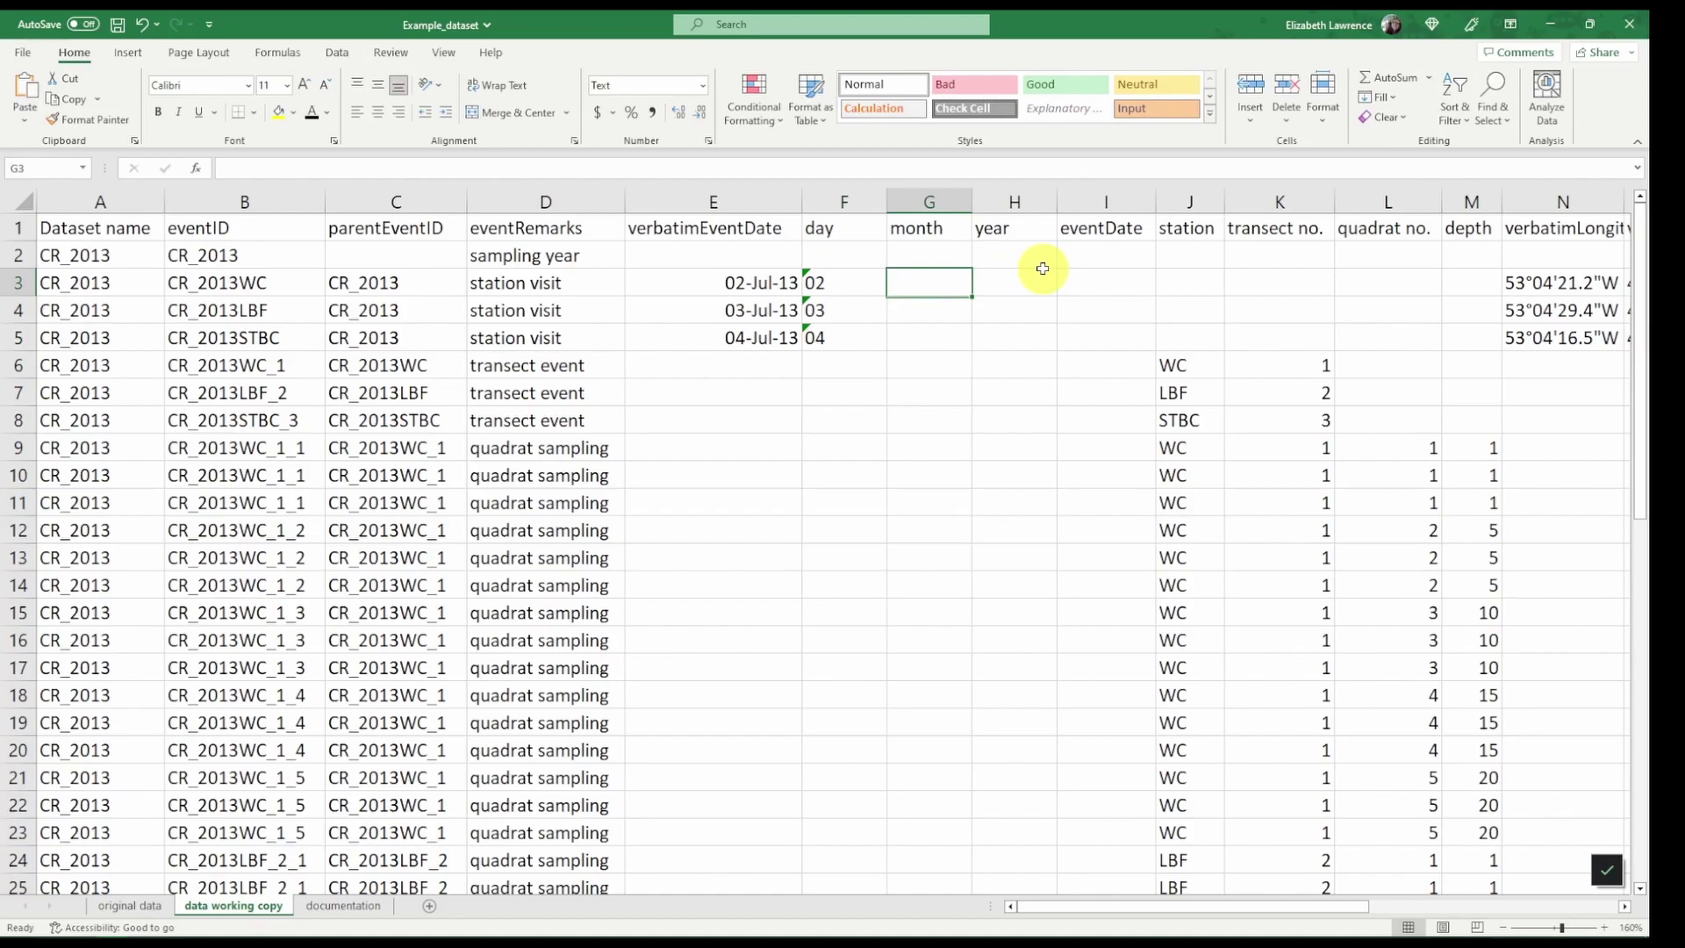
{"action": "type", "text": "07"}
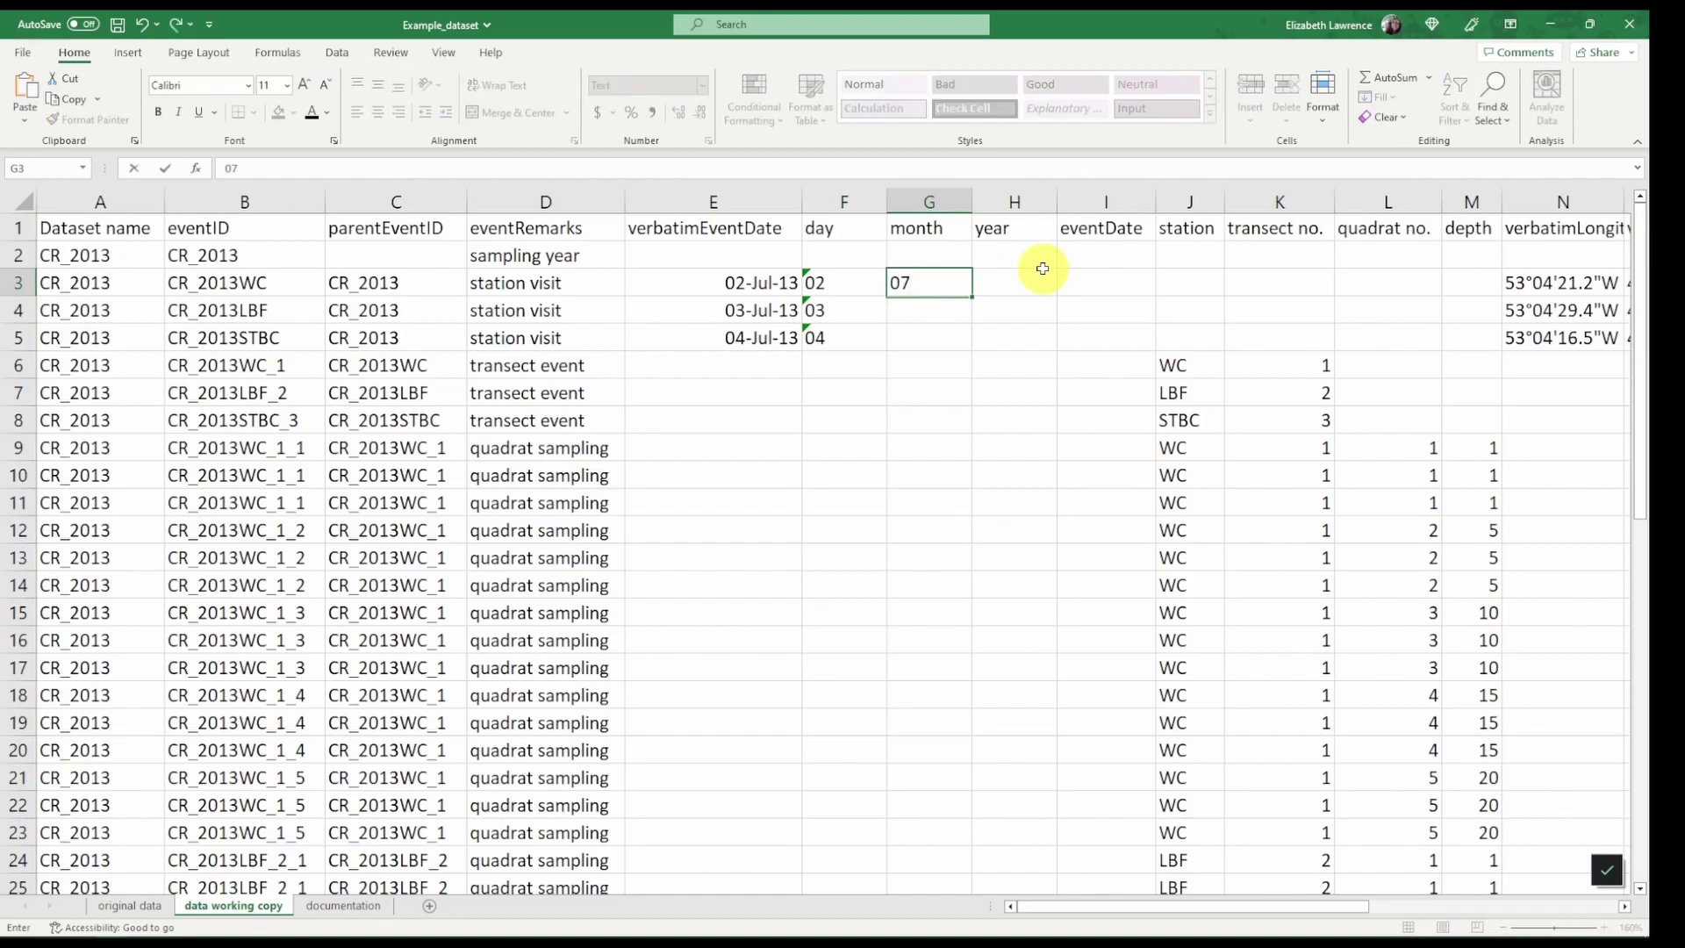
{"action": "key", "text": "Return"}
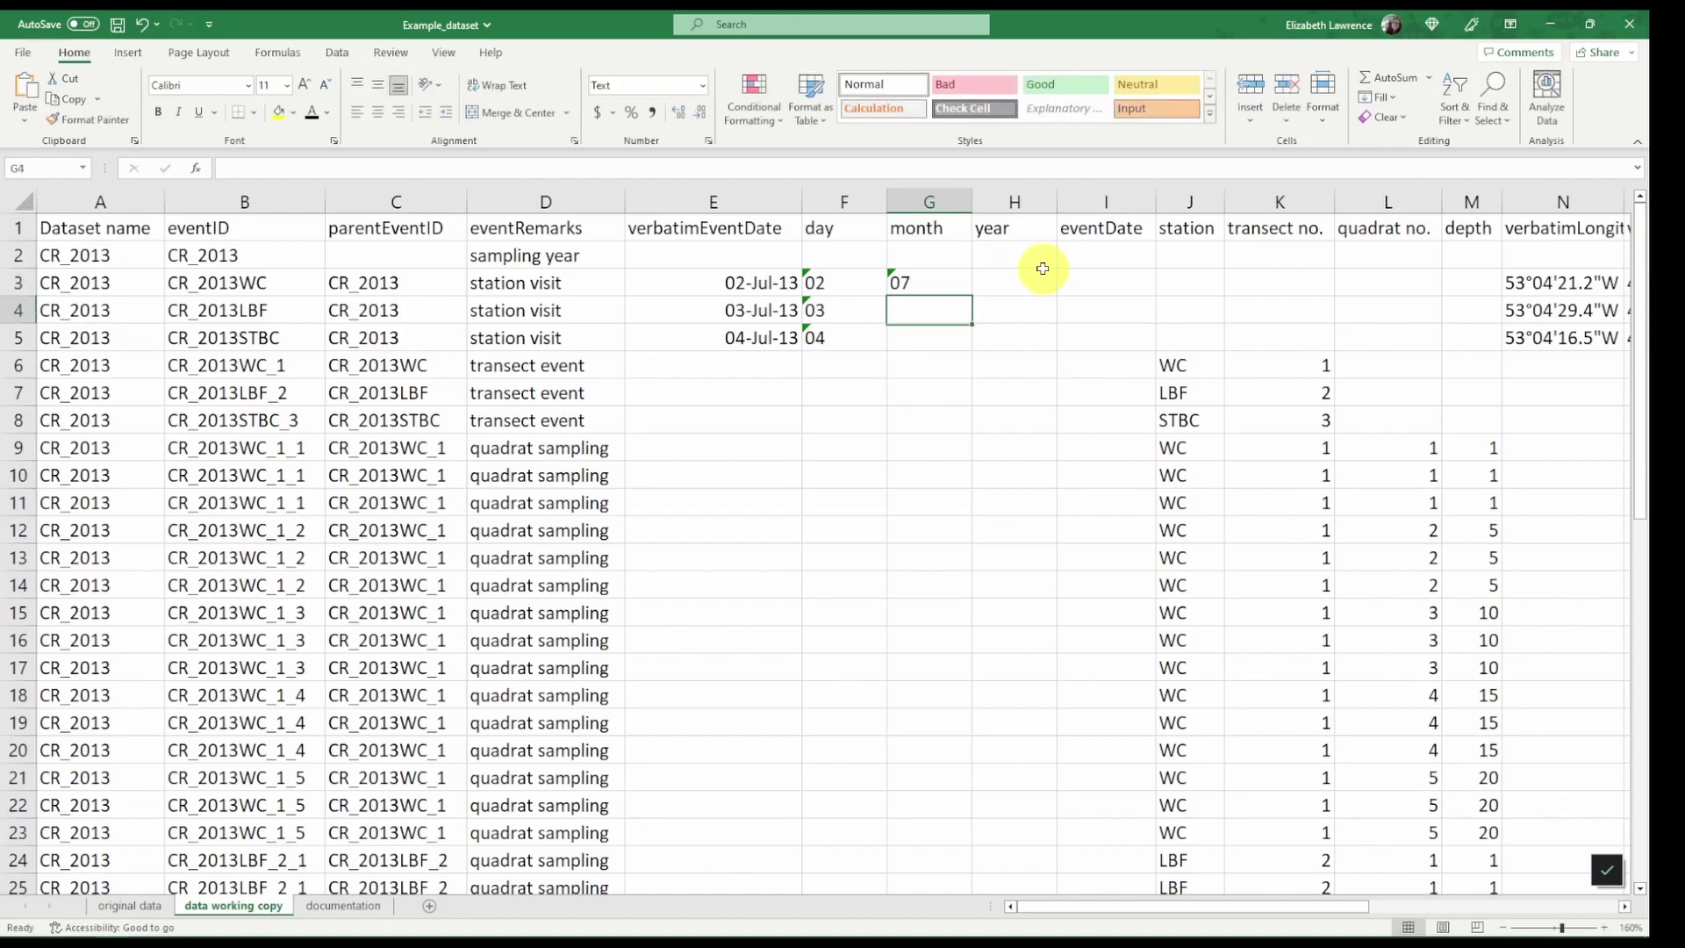
Try to autofill the month down from G3 to G12, and clear the filled cells G4:G12.
{"action": "left_click", "coordinate": [931, 283]}
{"action": "left_click_drag", "start_coordinate": [971, 297], "coordinate": [963, 349]}
{"action": "left_click", "coordinate": [957, 310]}
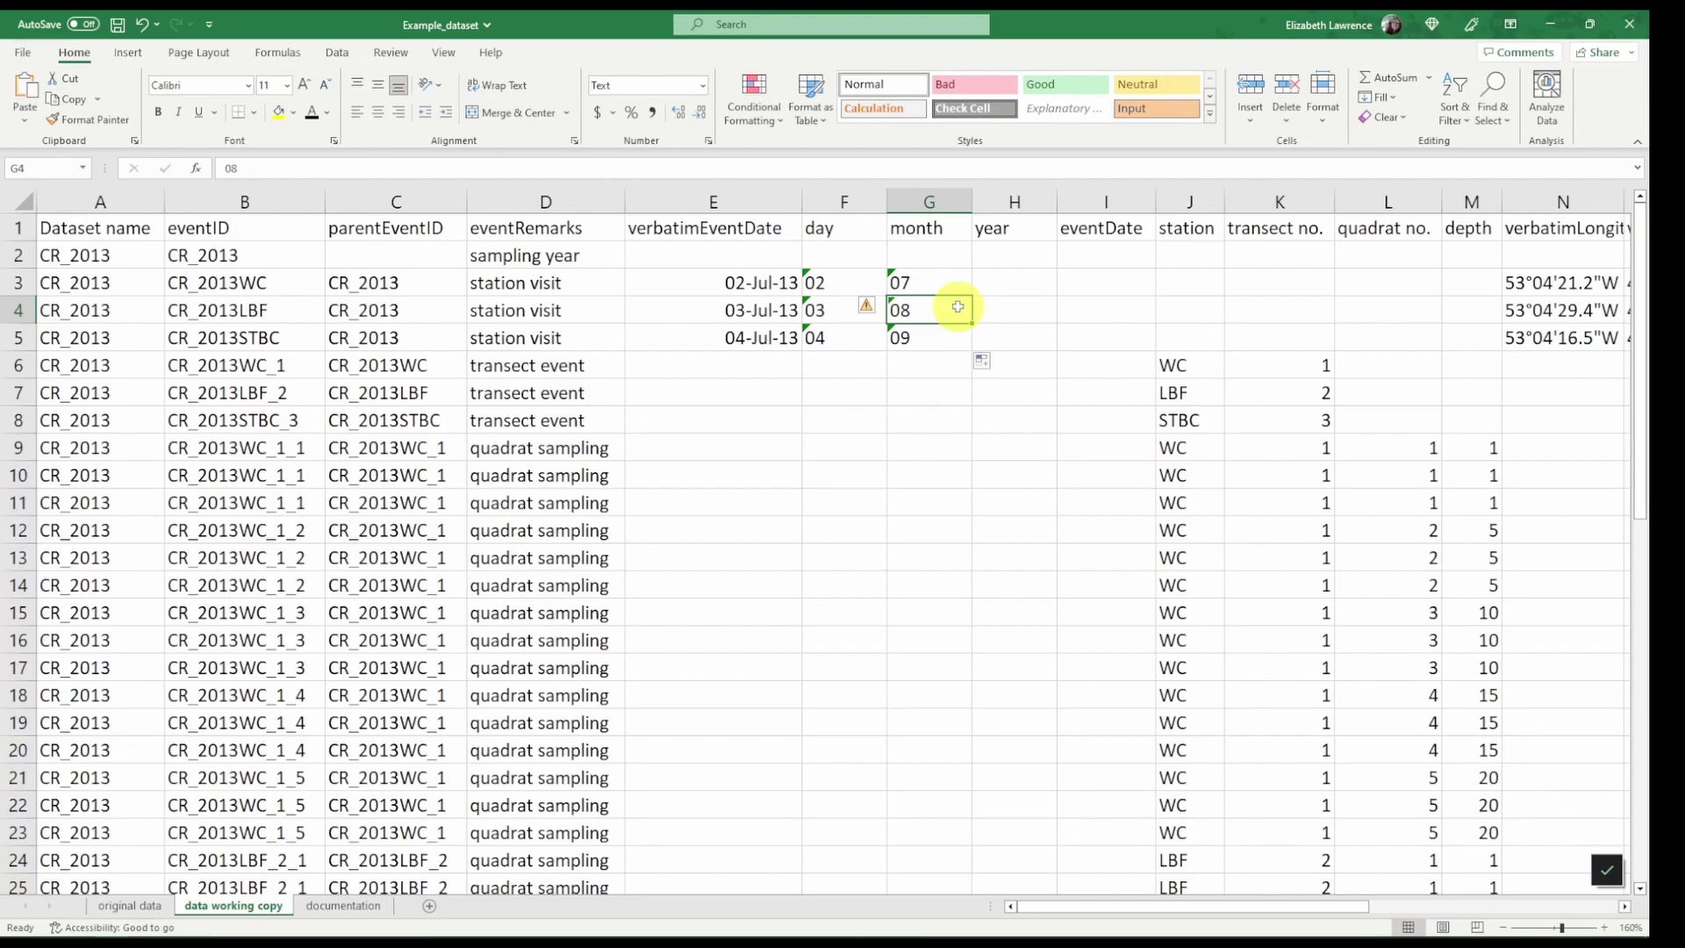
{"action": "left_click", "coordinate": [932, 281]}
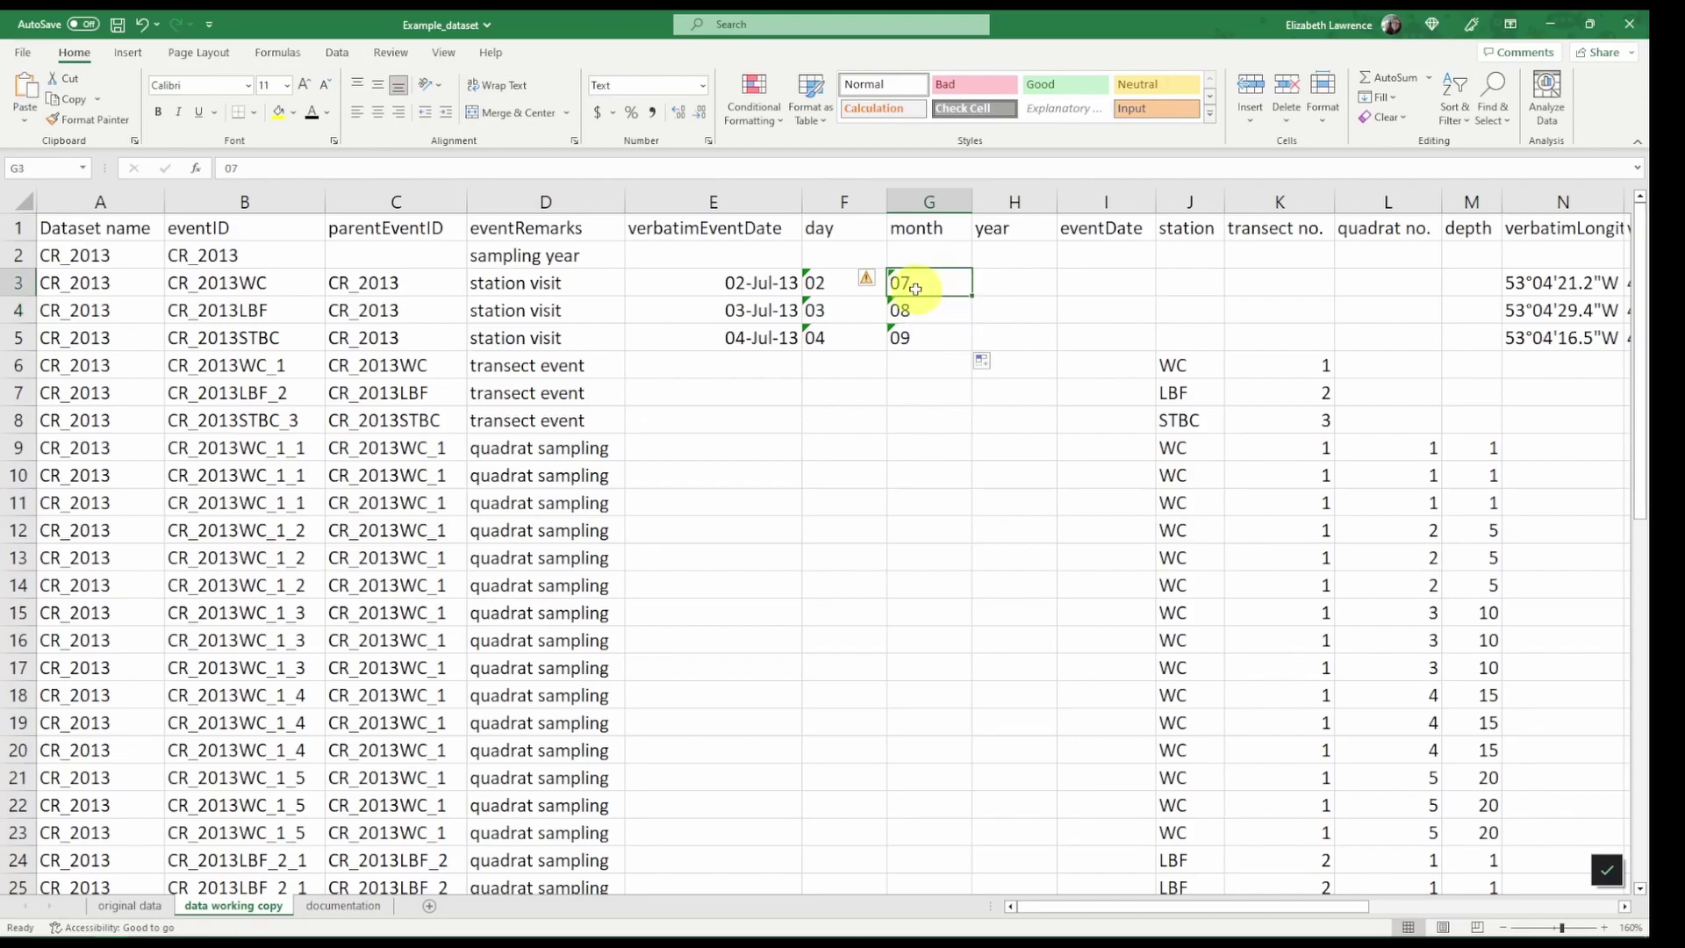
{"action": "left_click_drag", "start_coordinate": [971, 296], "coordinate": [966, 552]}
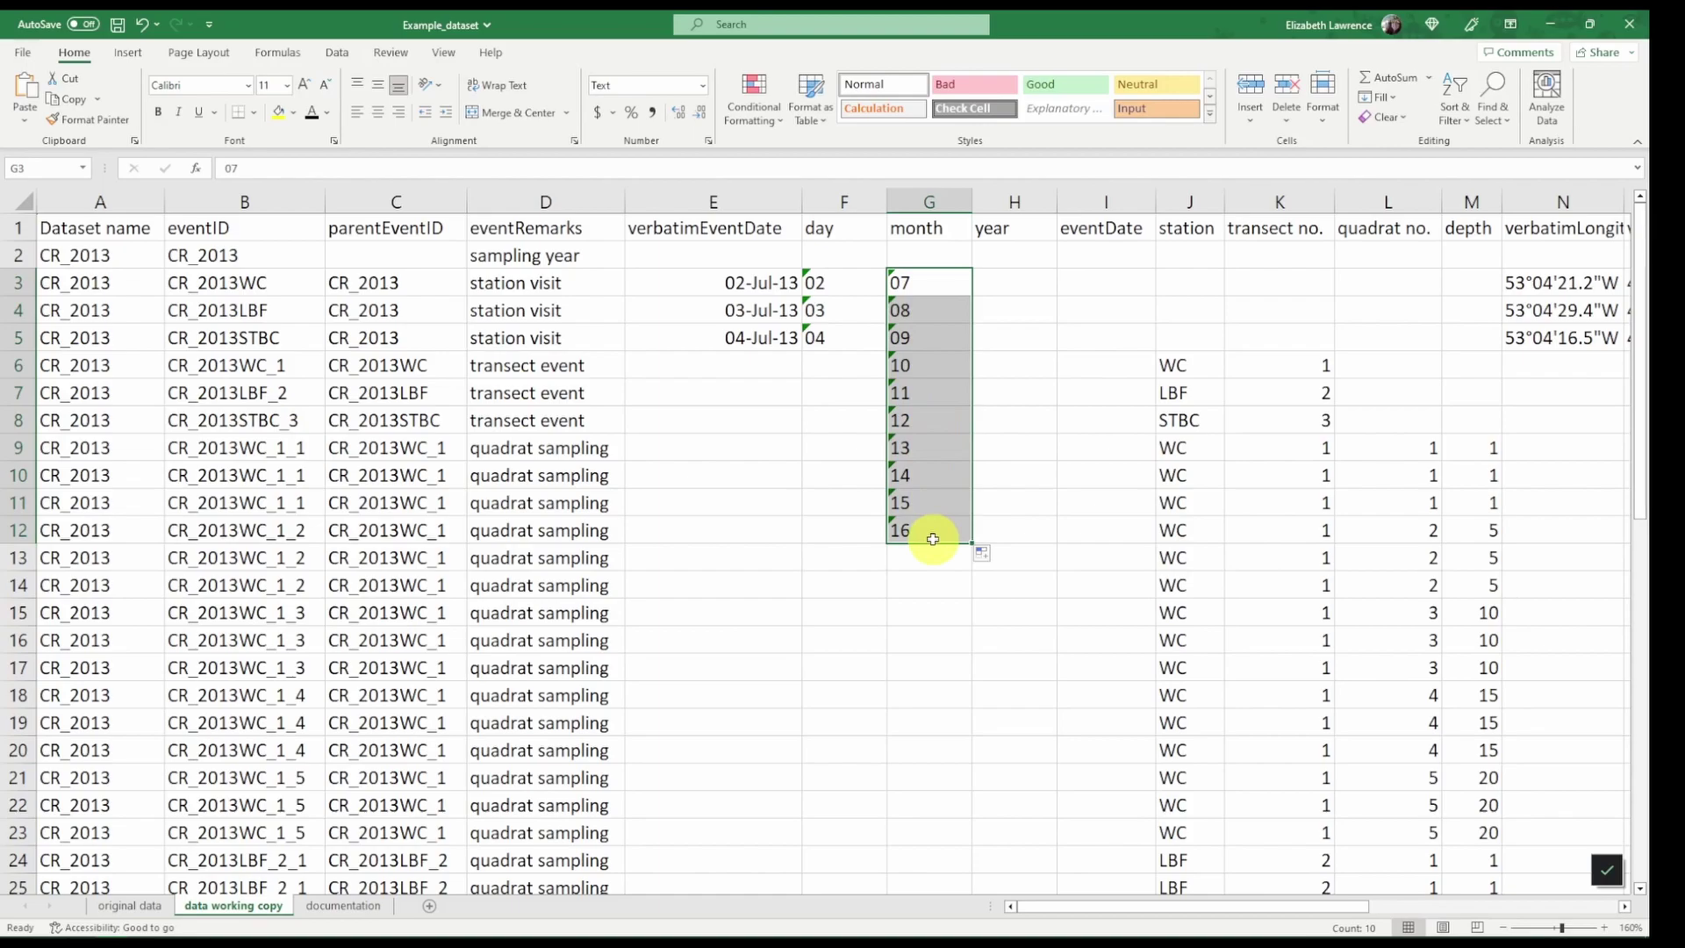
{"action": "left_click", "coordinate": [926, 307]}
{"action": "key", "text": "ctrl+shift+Down"}
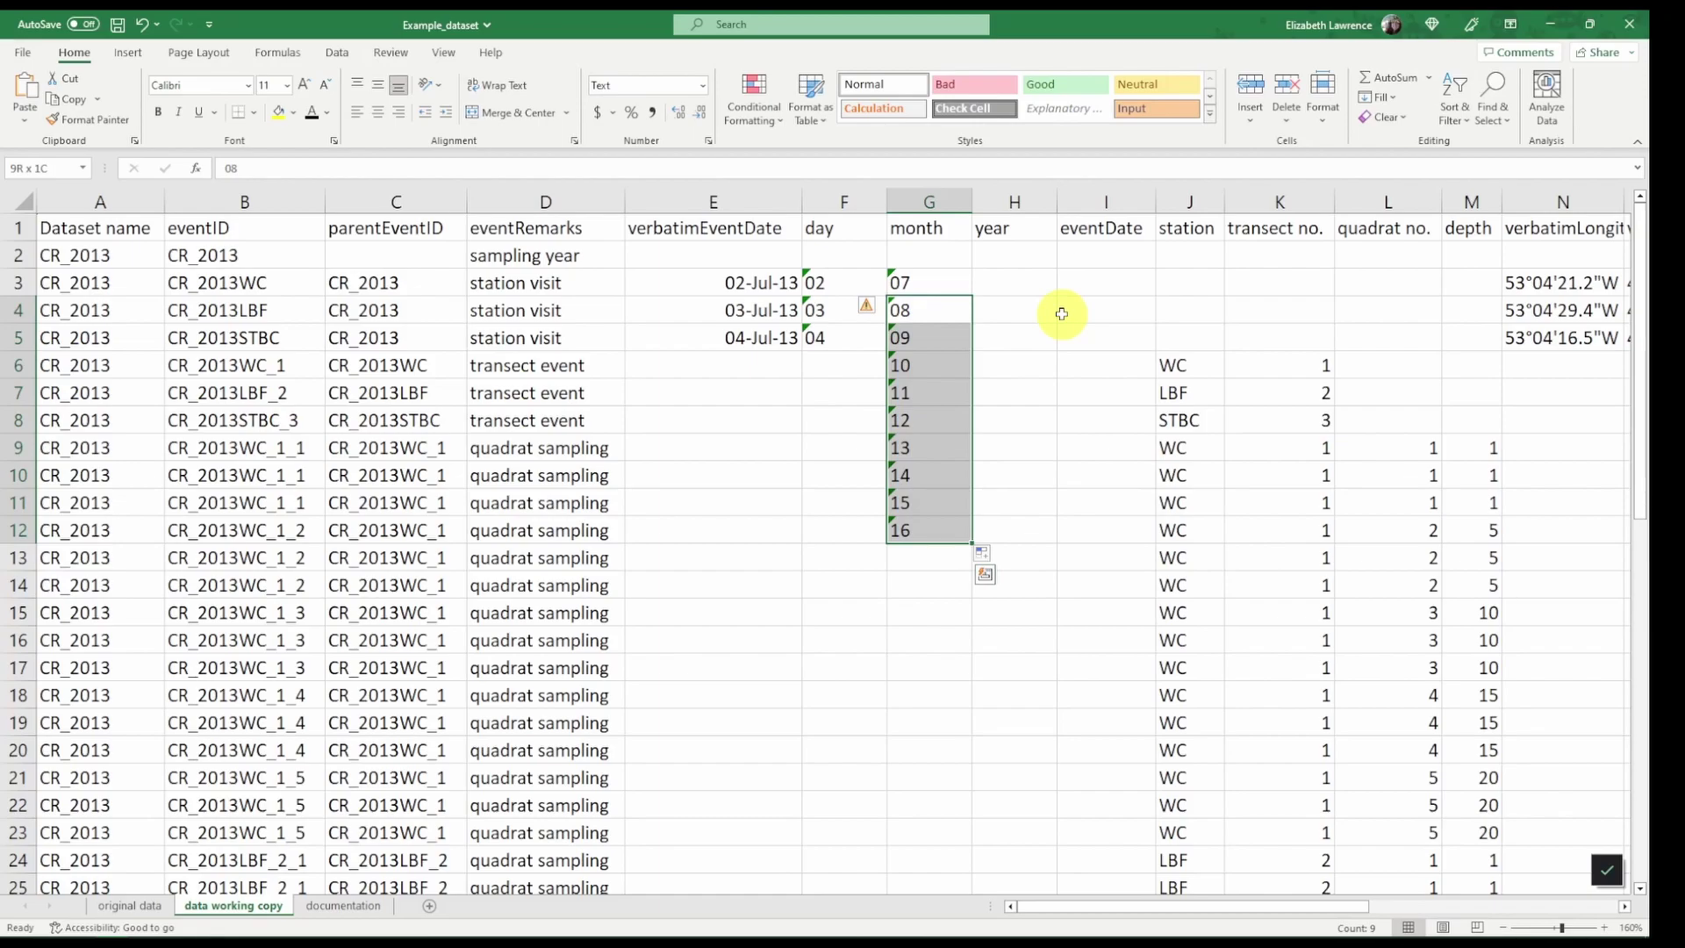
{"action": "key", "text": "Delete"}
Copy the month 07 from G3 into G4 and autofill the pair down to G12.
{"action": "left_click", "coordinate": [941, 291]}
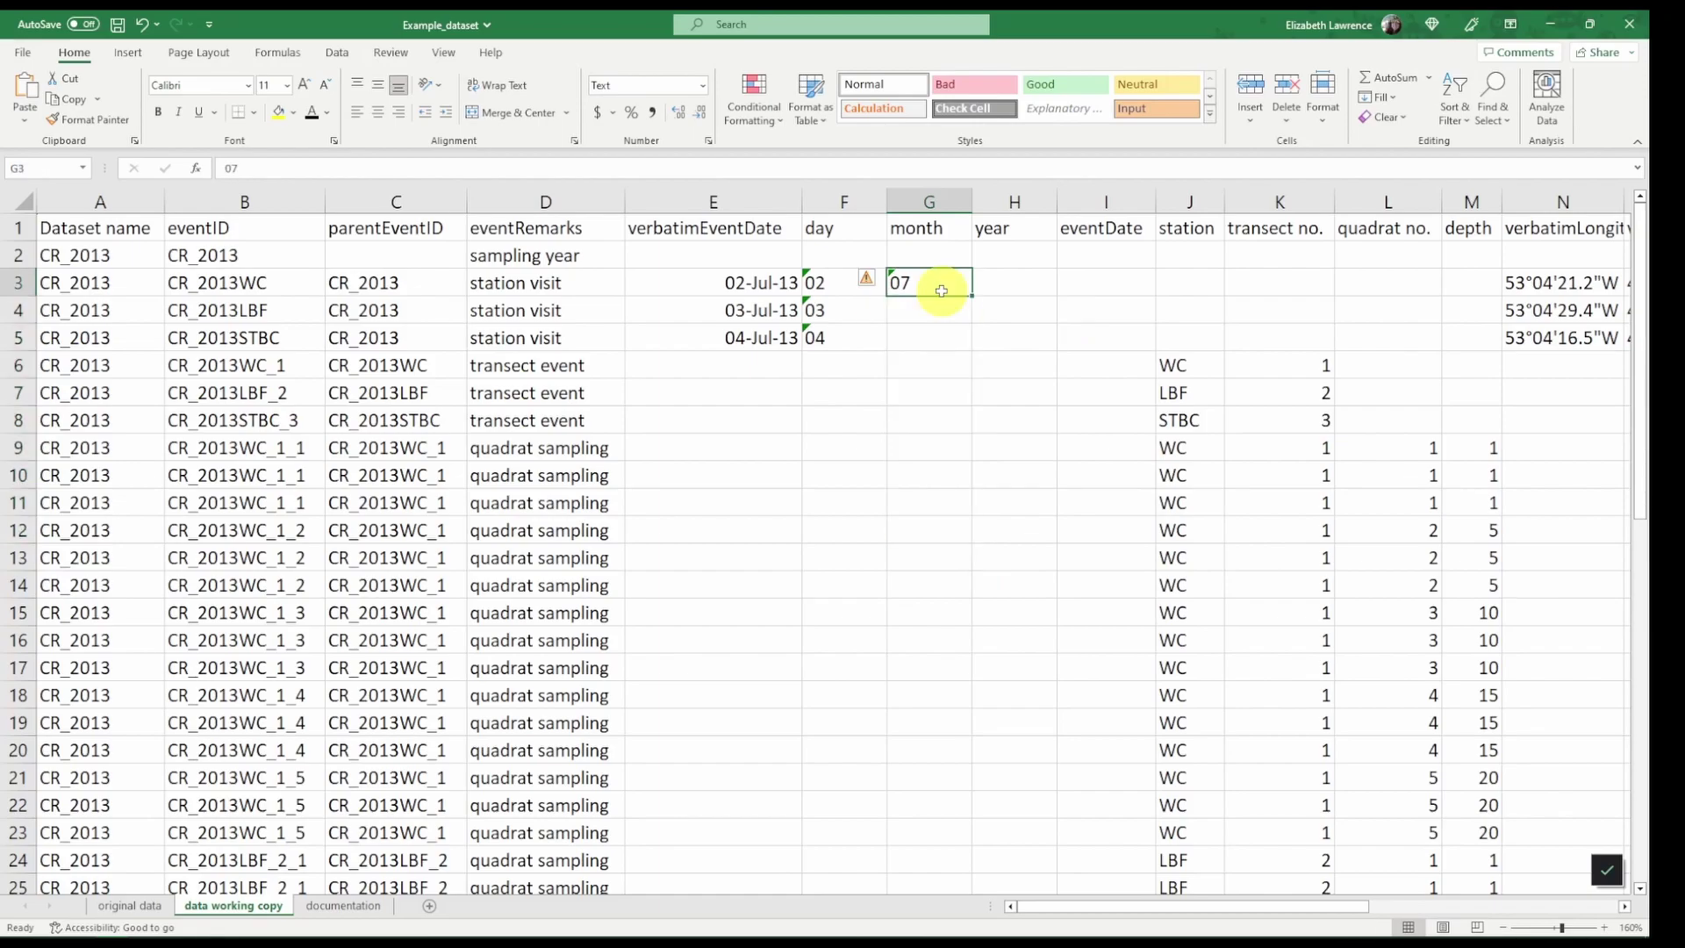
{"action": "key", "text": "ctrl+c"}
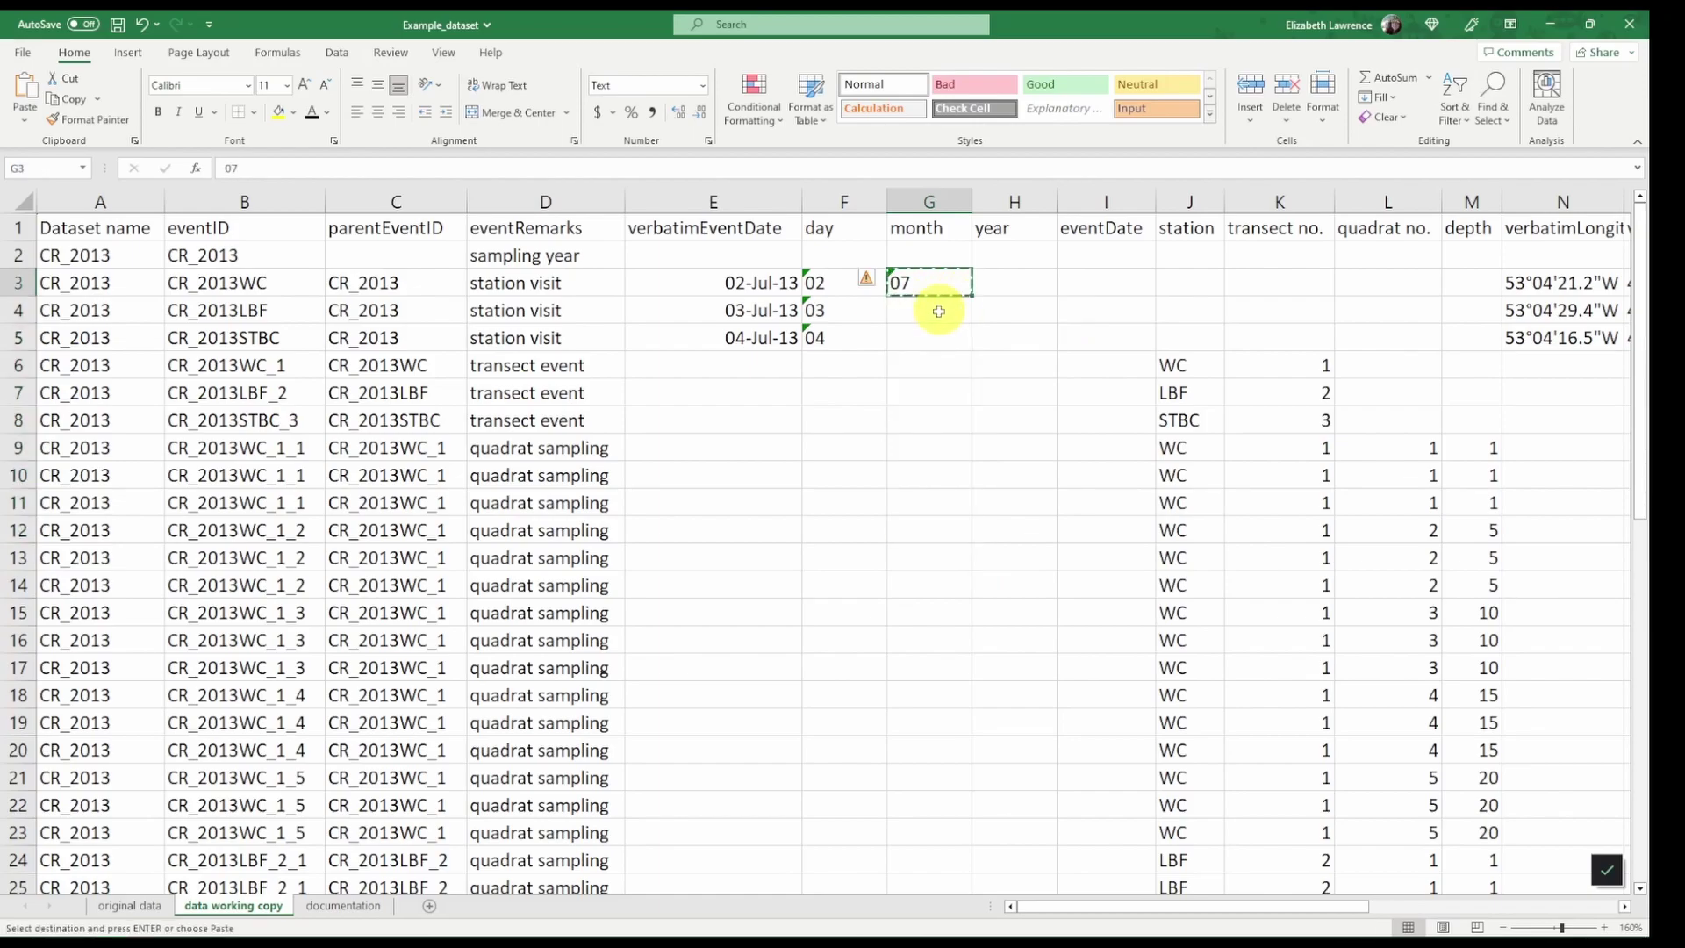
{"action": "left_click", "coordinate": [939, 306], "text": "shift"}
{"action": "key", "text": "ctrl+v"}
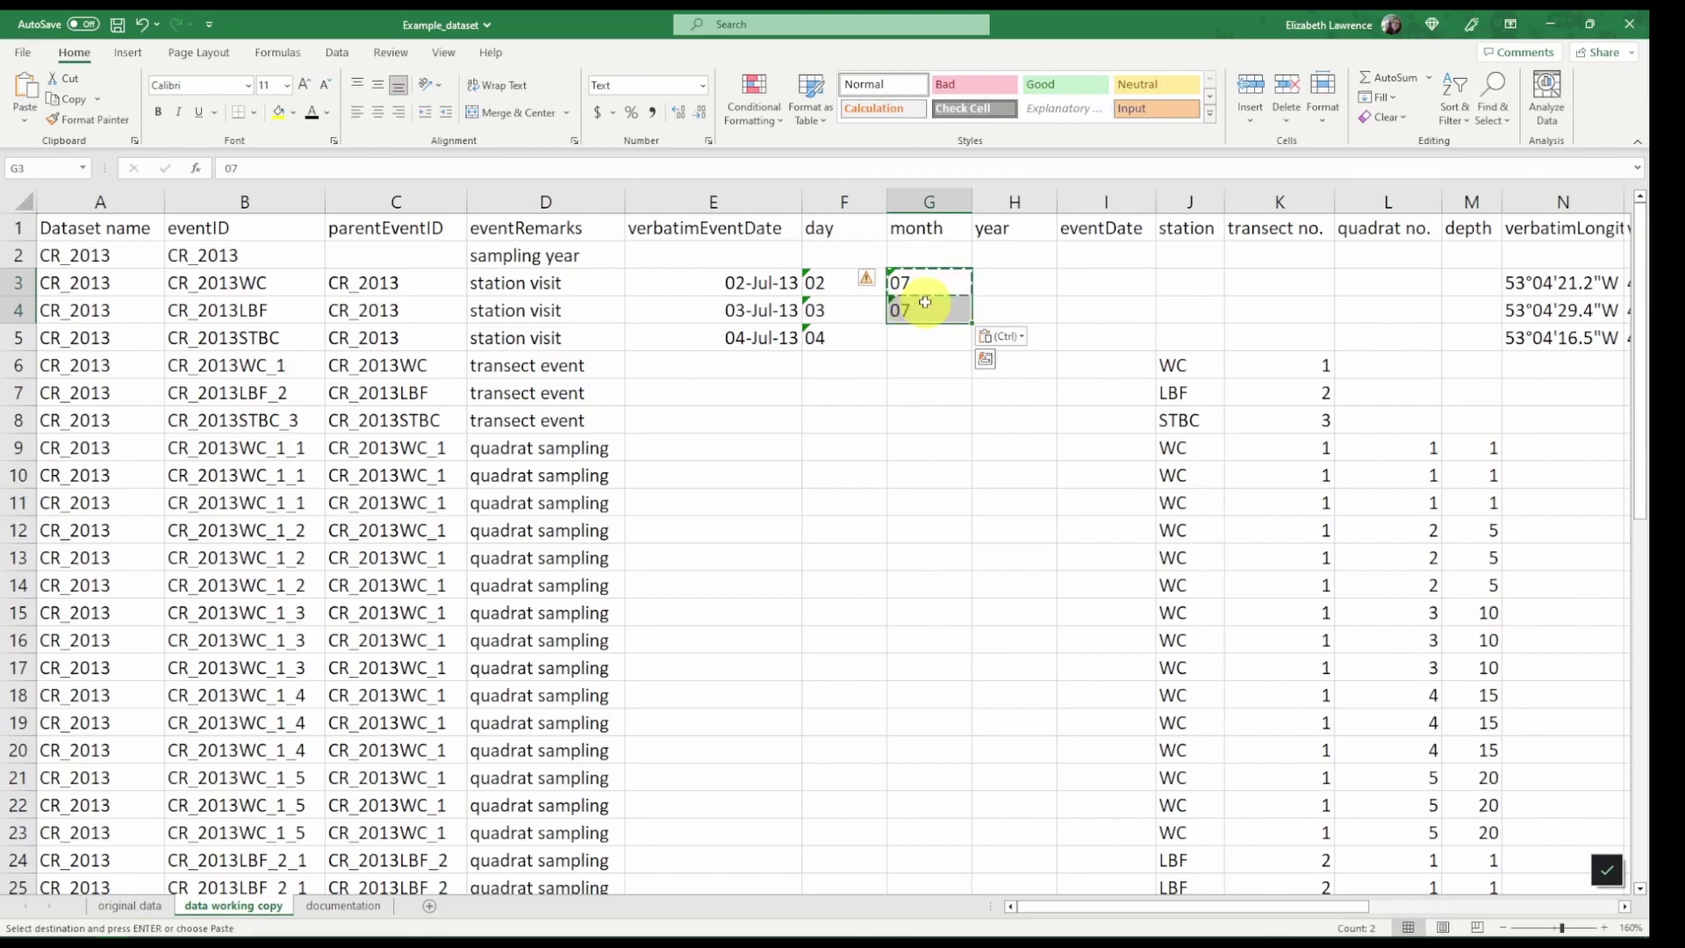
{"action": "left_click_drag", "start_coordinate": [971, 326], "coordinate": [966, 537]}
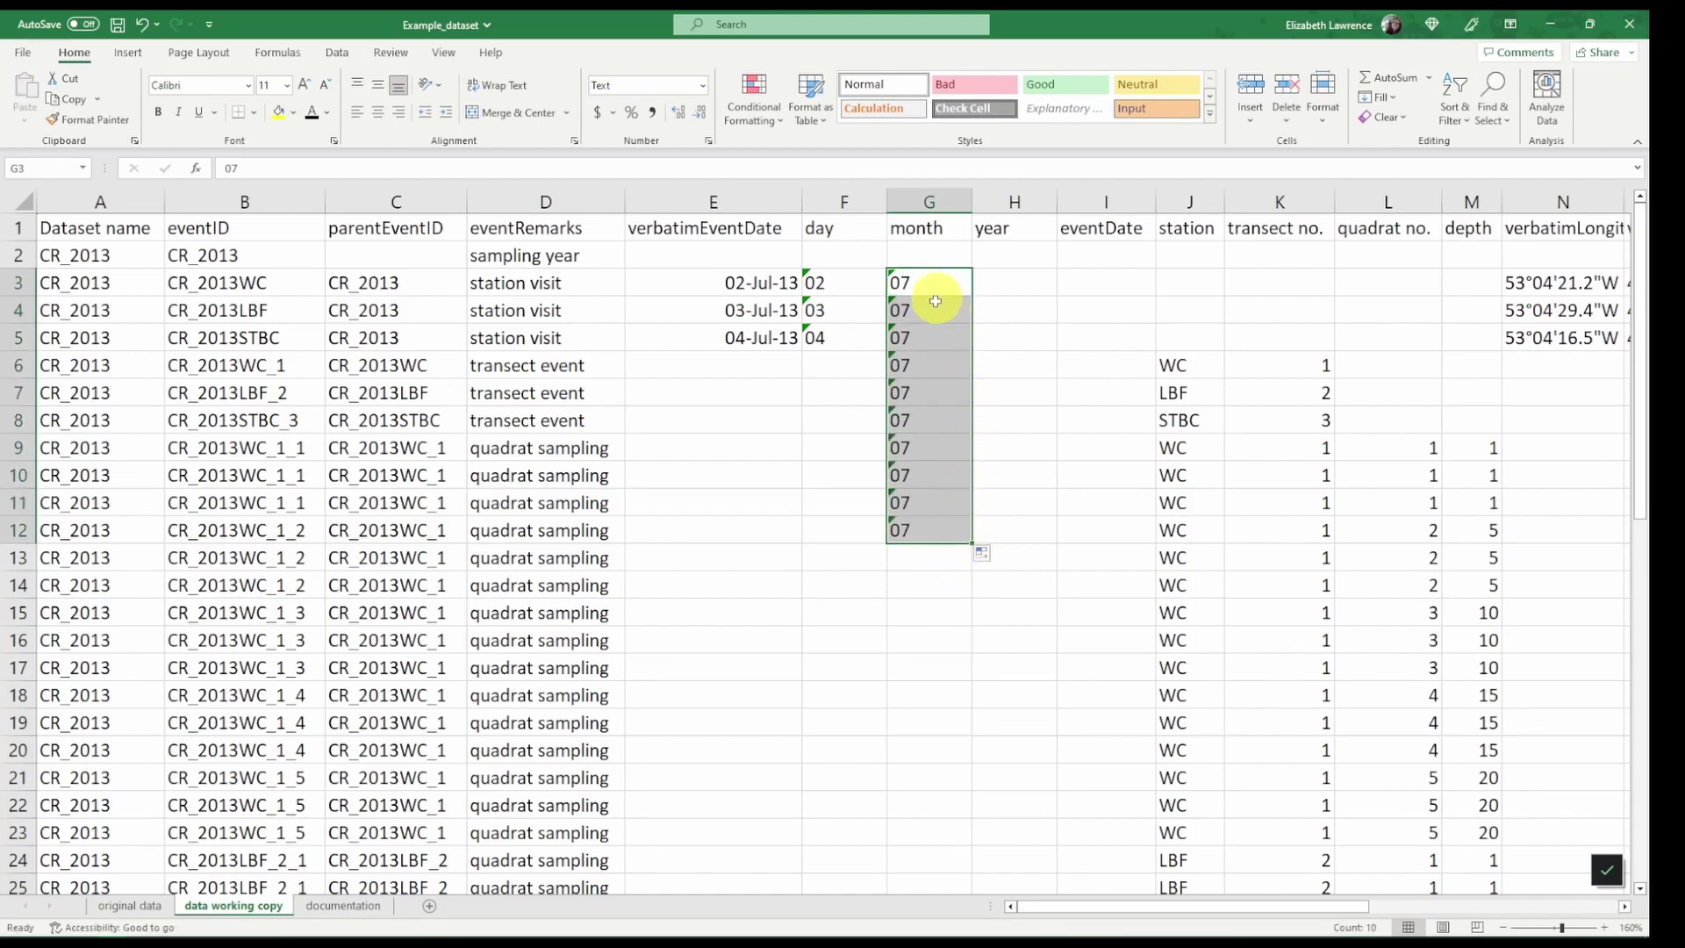
Clear the surplus month values in G6:G12.
{"action": "left_click", "coordinate": [924, 363]}
{"action": "left_click_drag", "start_coordinate": [927, 364], "coordinate": [914, 537]}
{"action": "key", "text": "Delete"}
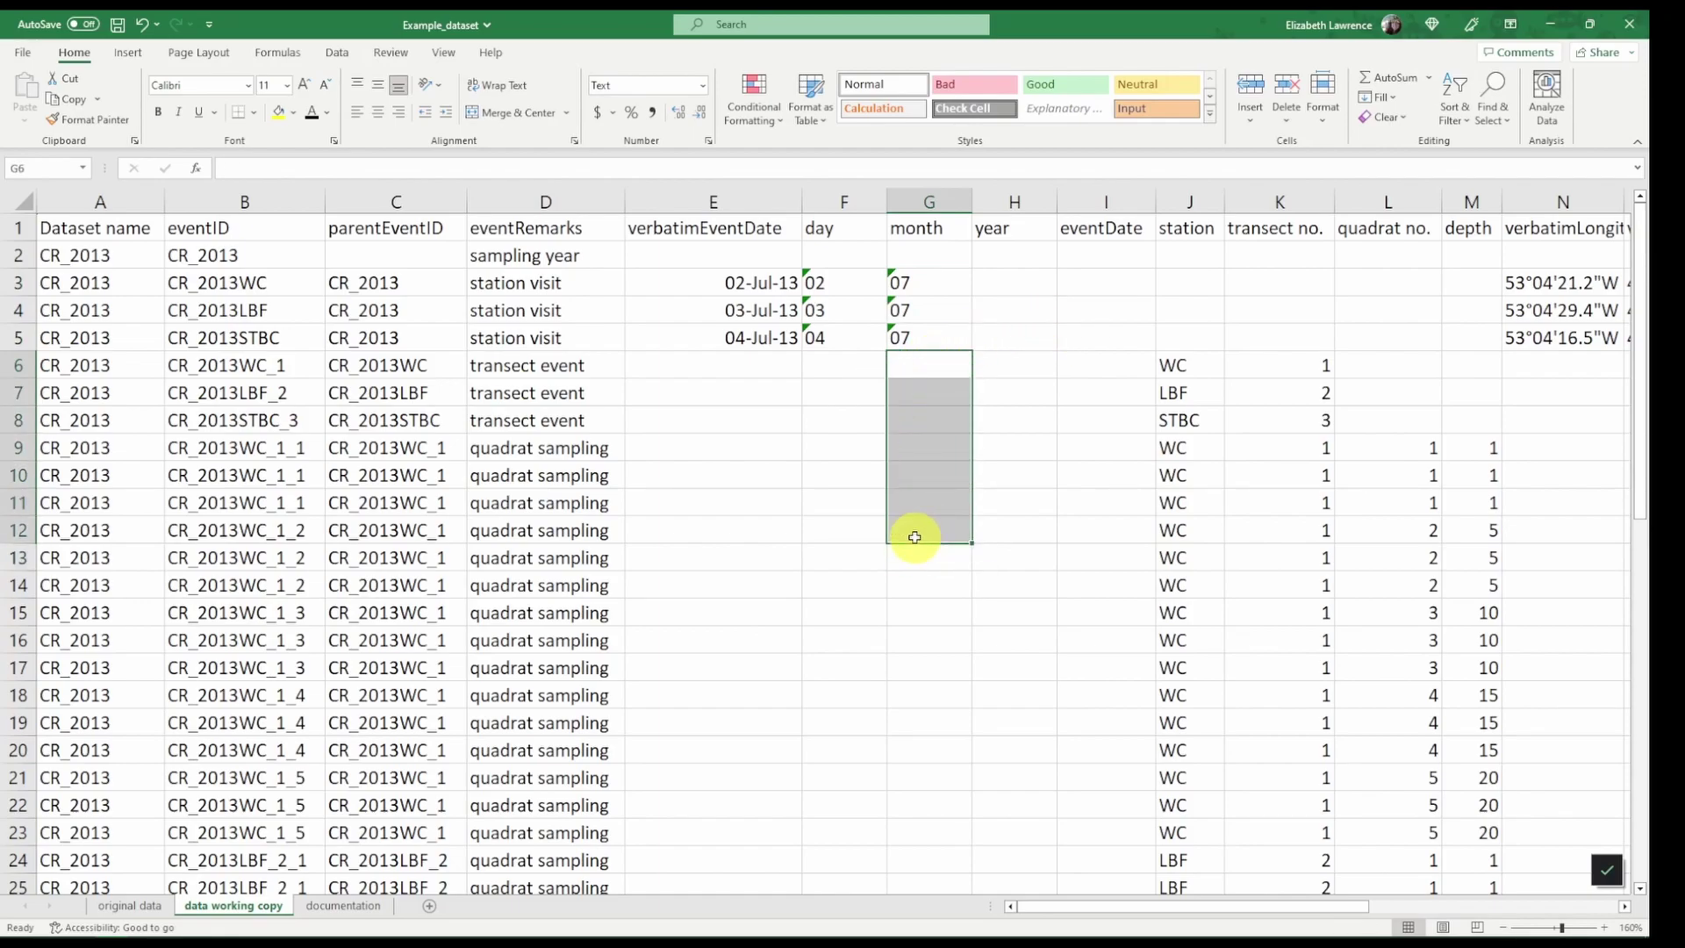
Enter 2013 as the year of the three station visits in H3:H5.
{"action": "left_click", "coordinate": [992, 295]}
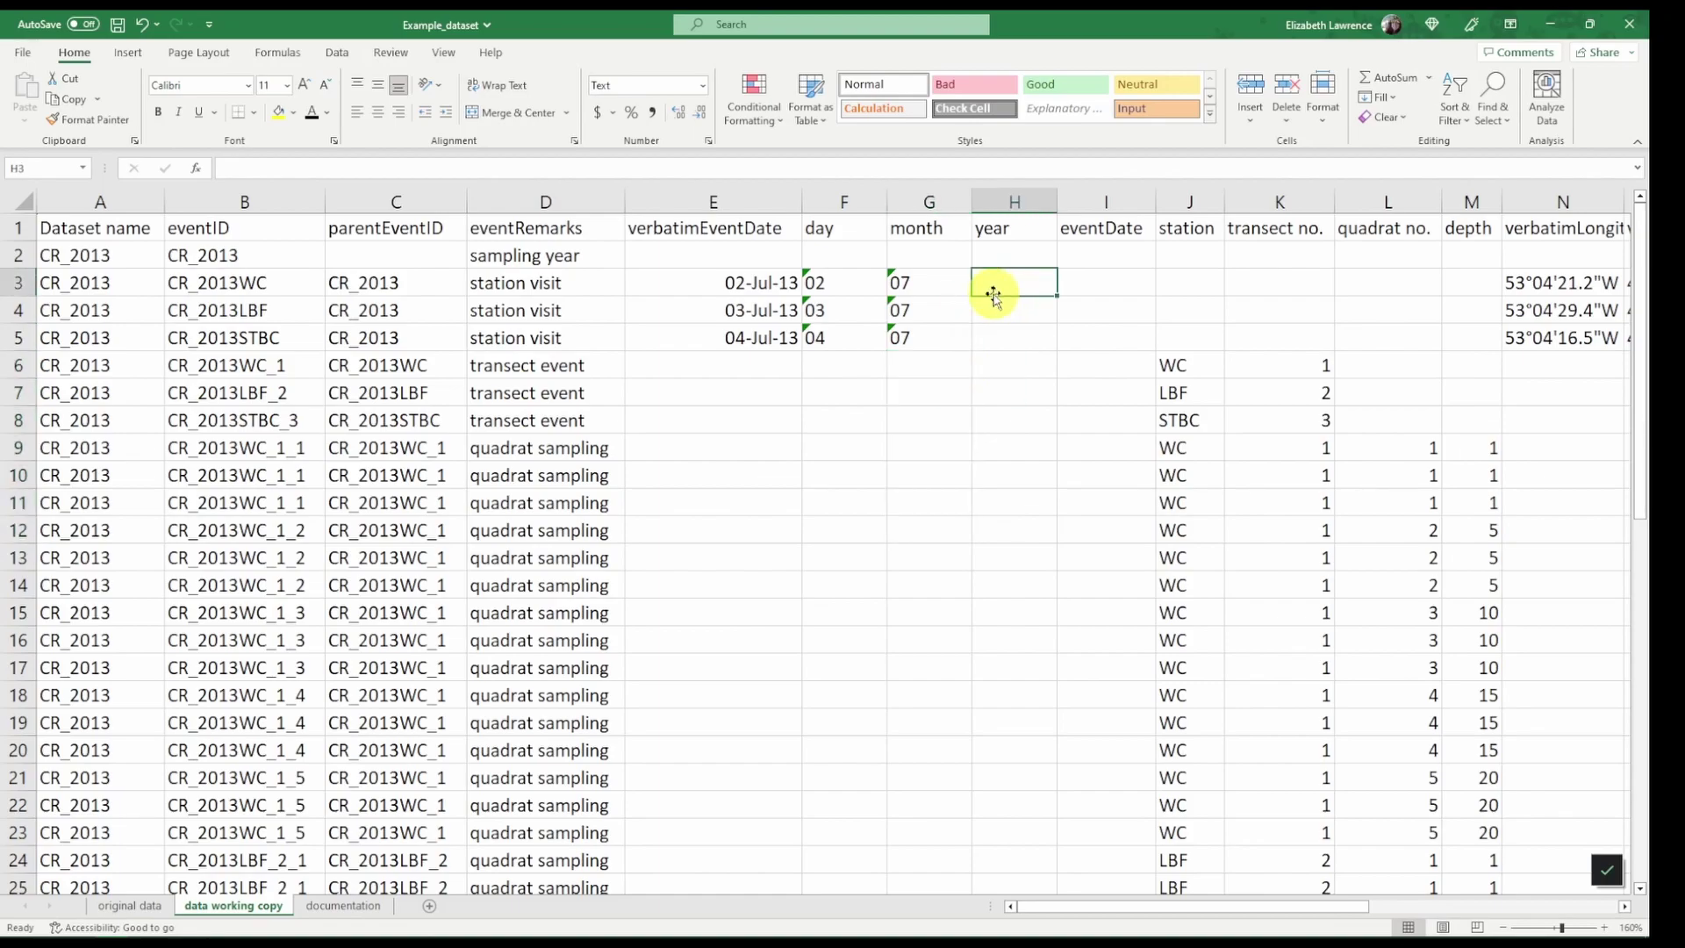
{"action": "type", "text": "2013"}
{"action": "key", "text": "Return"}
{"action": "type", "text": "2013"}
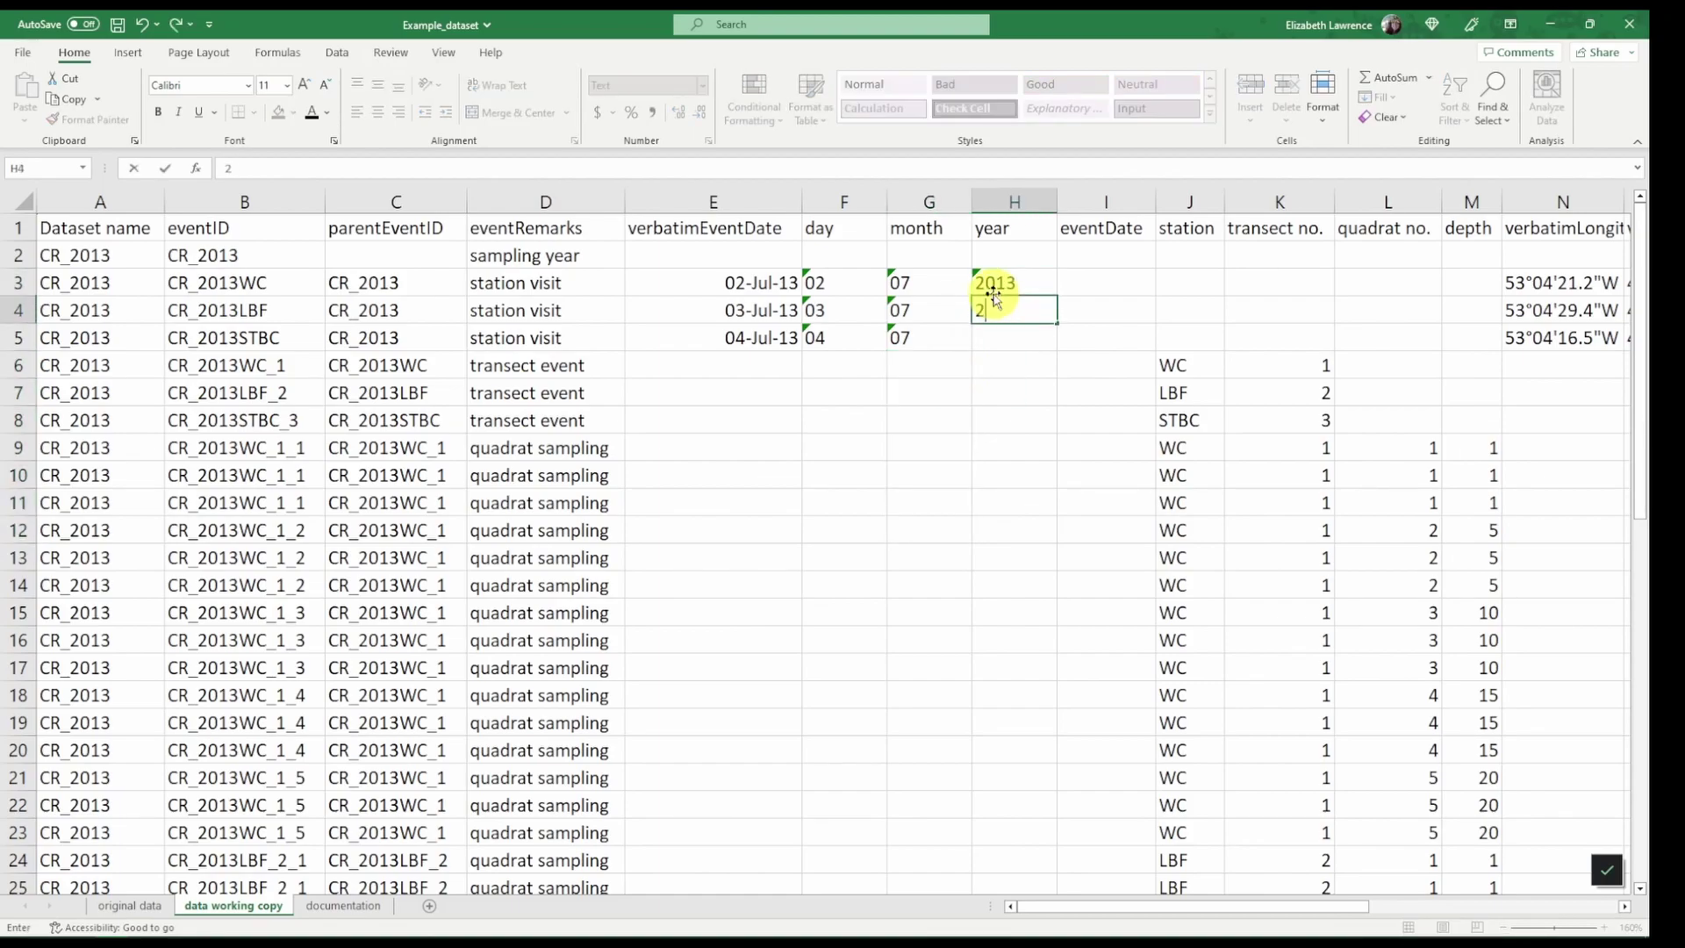
{"action": "key", "text": "Return"}
{"action": "type", "text": "2013"}
{"action": "key", "text": "Return"}
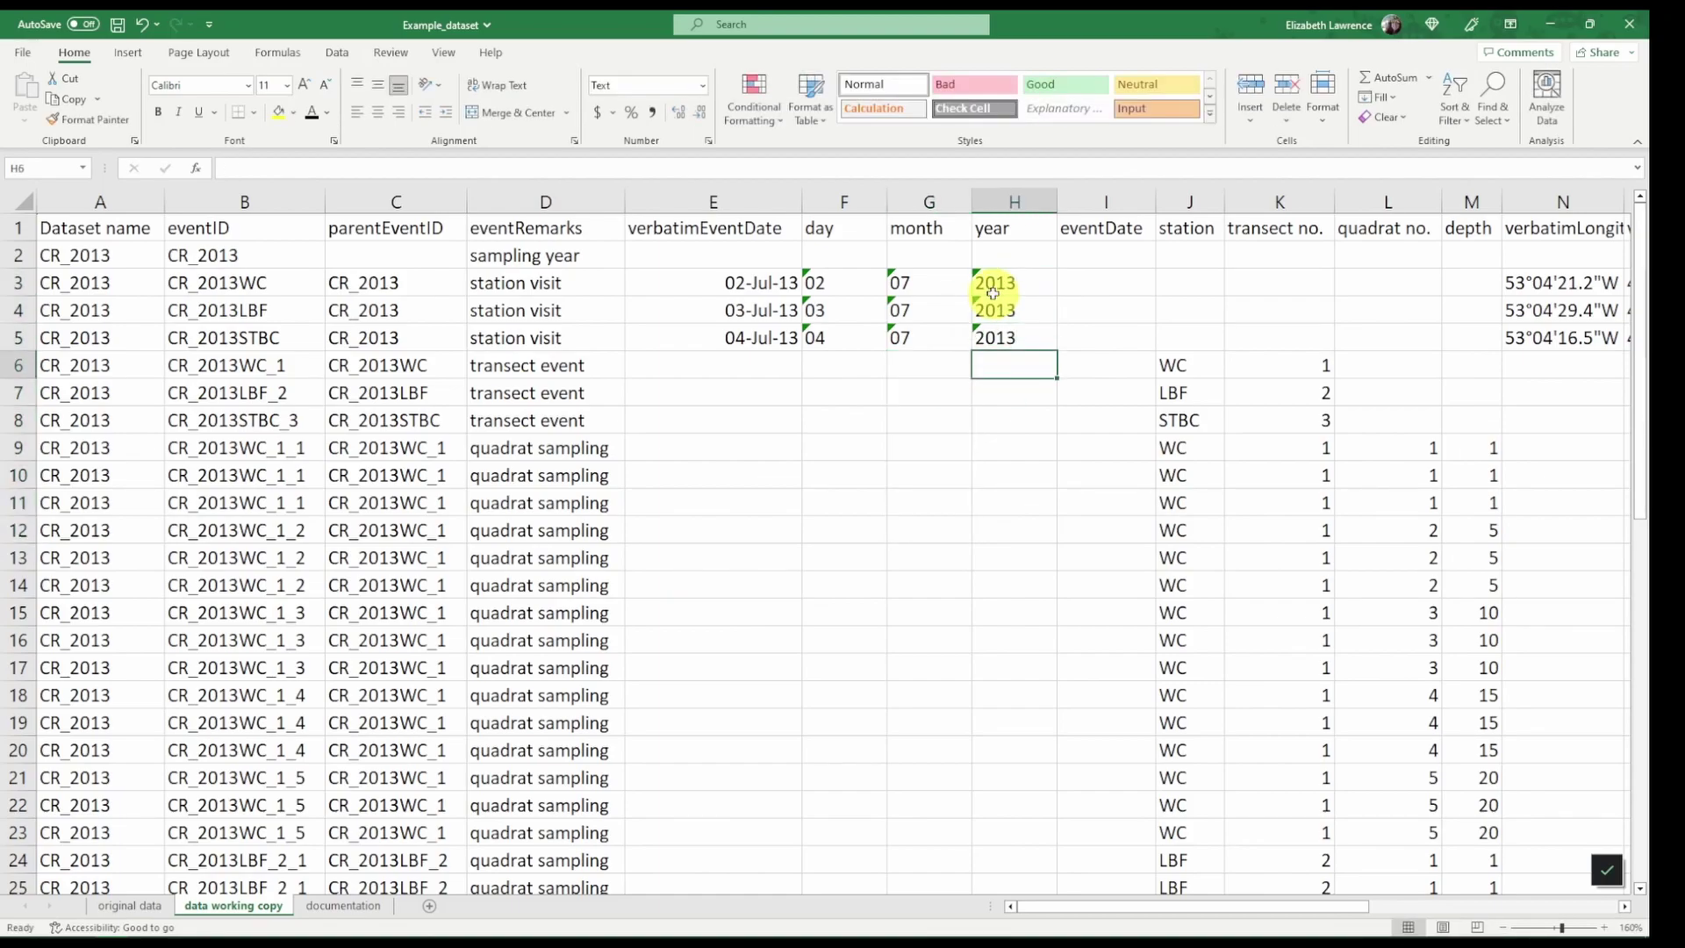
{"action": "left_click", "coordinate": [1097, 283]}
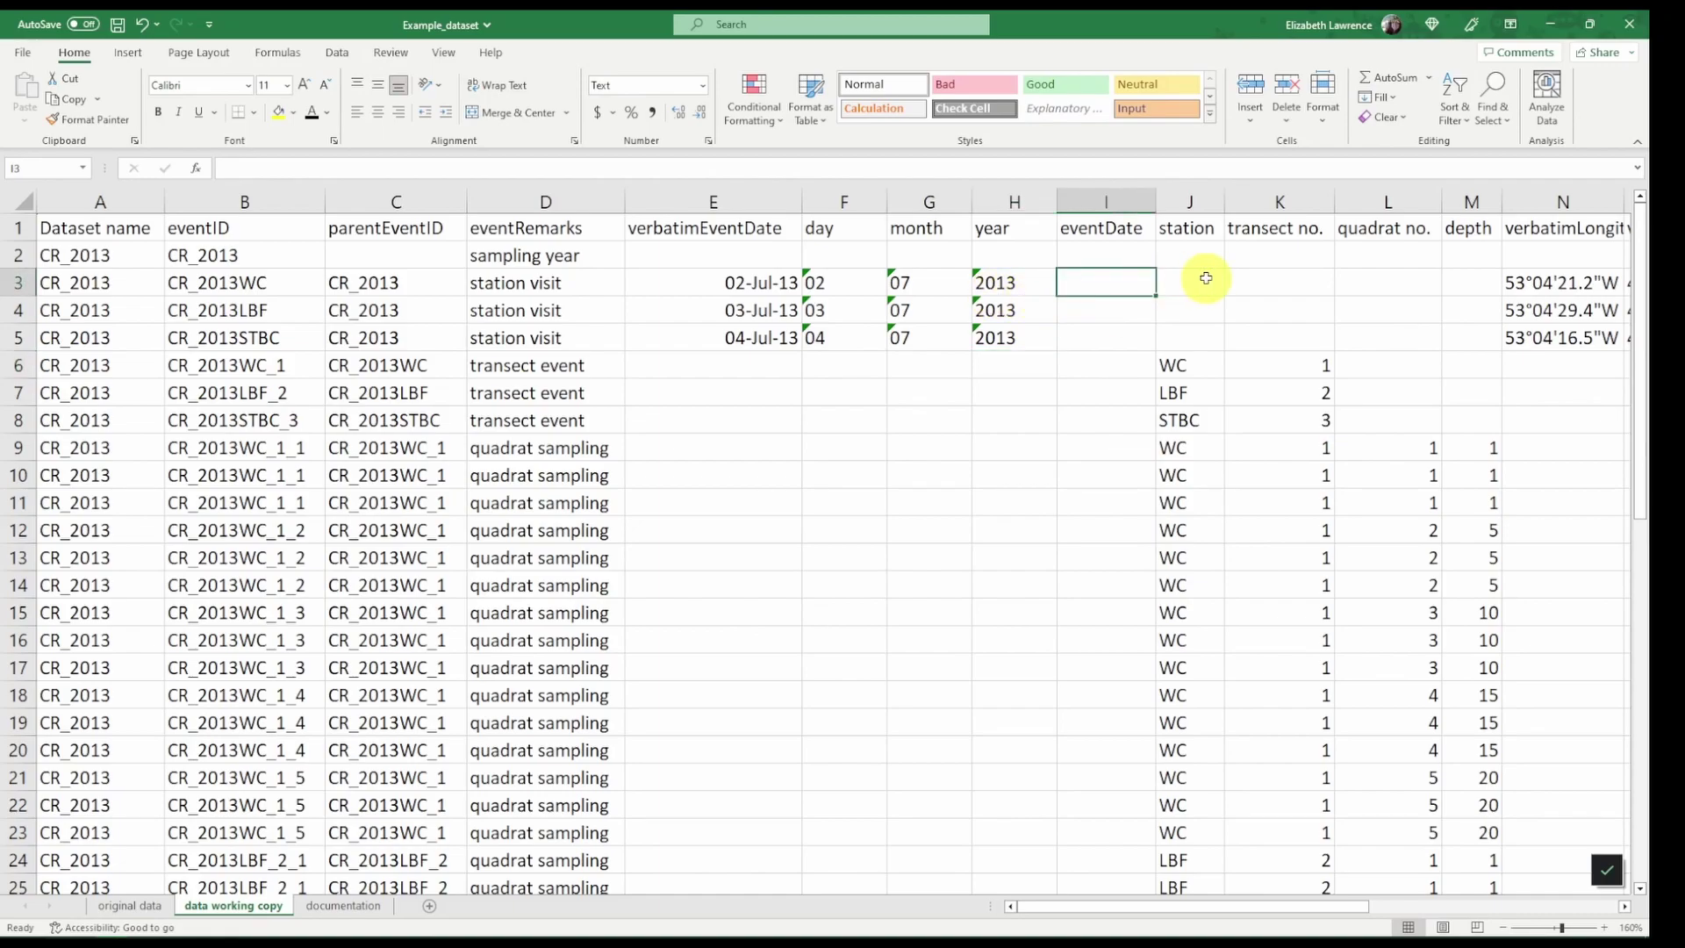
{"action": "type", "text": "="}
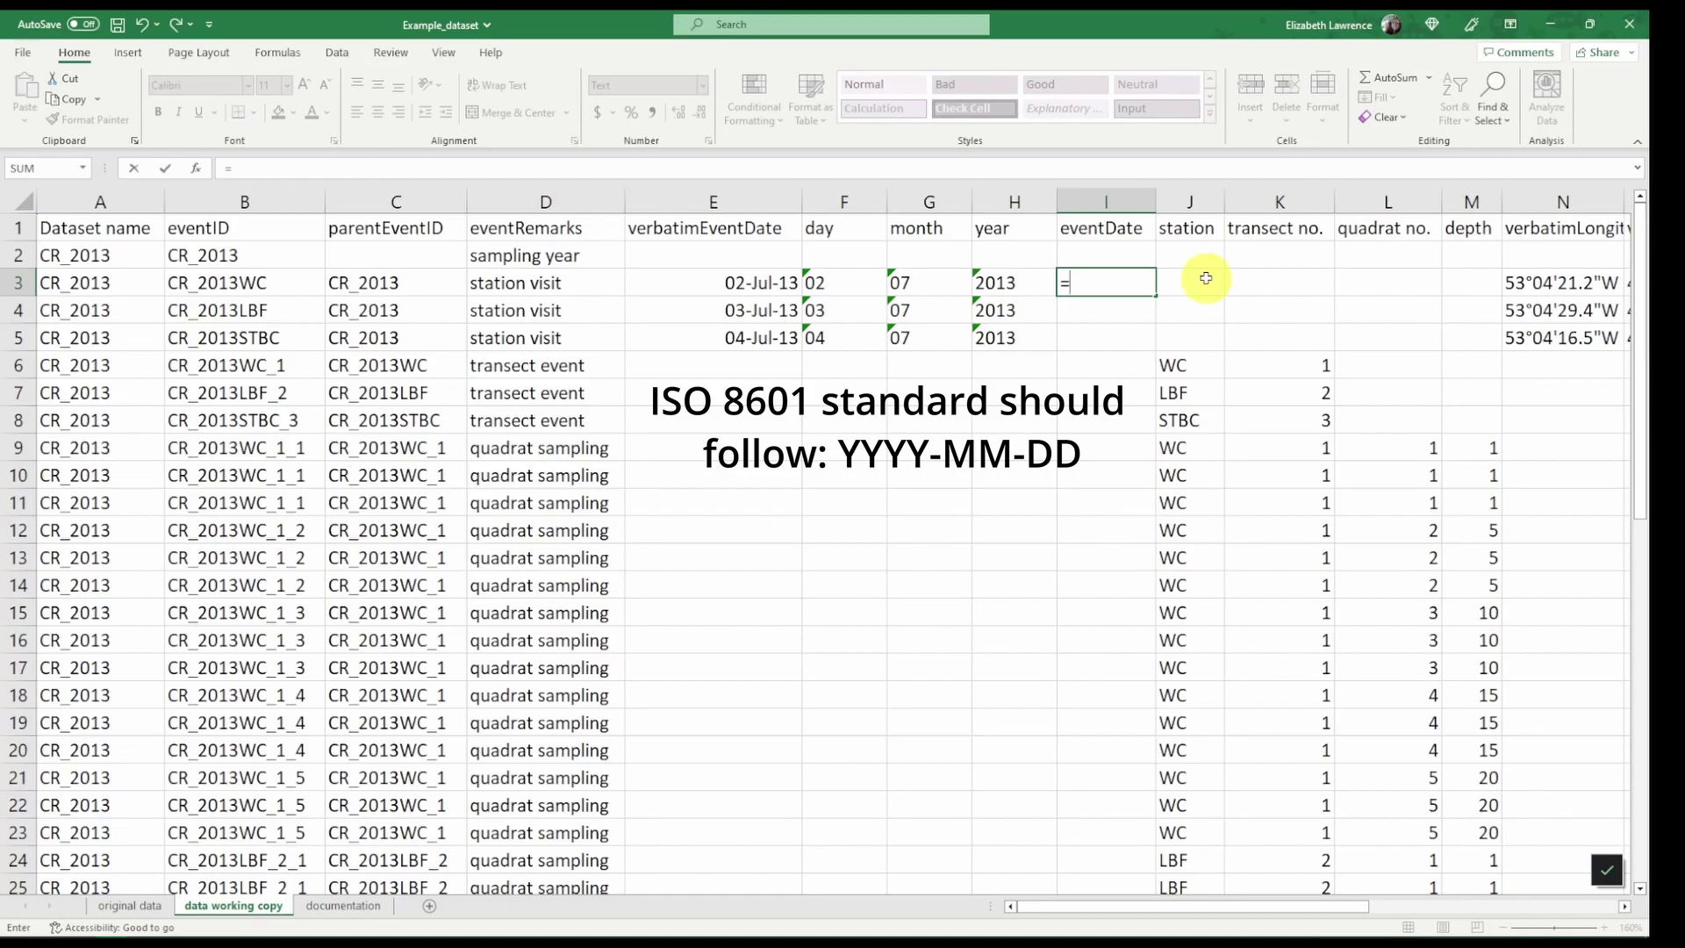
{"action": "key", "text": "Escape"}
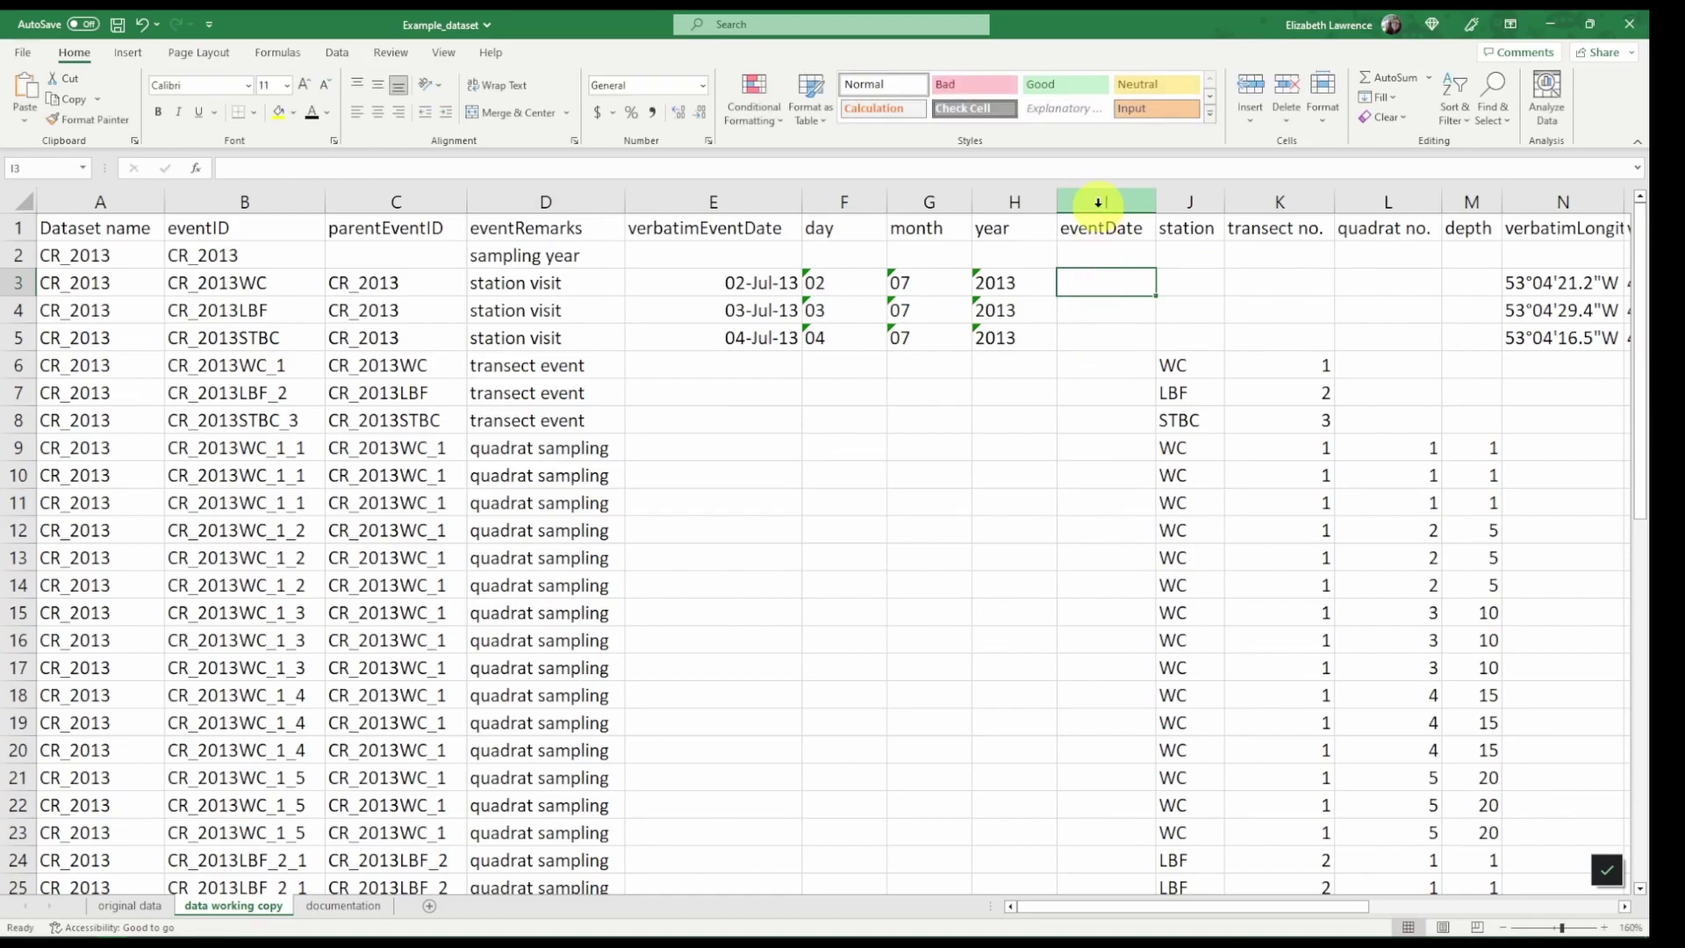
Set the number format of the whole eventDate column to General.
{"action": "left_click", "coordinate": [1098, 202]}
{"action": "left_click", "coordinate": [702, 85]}
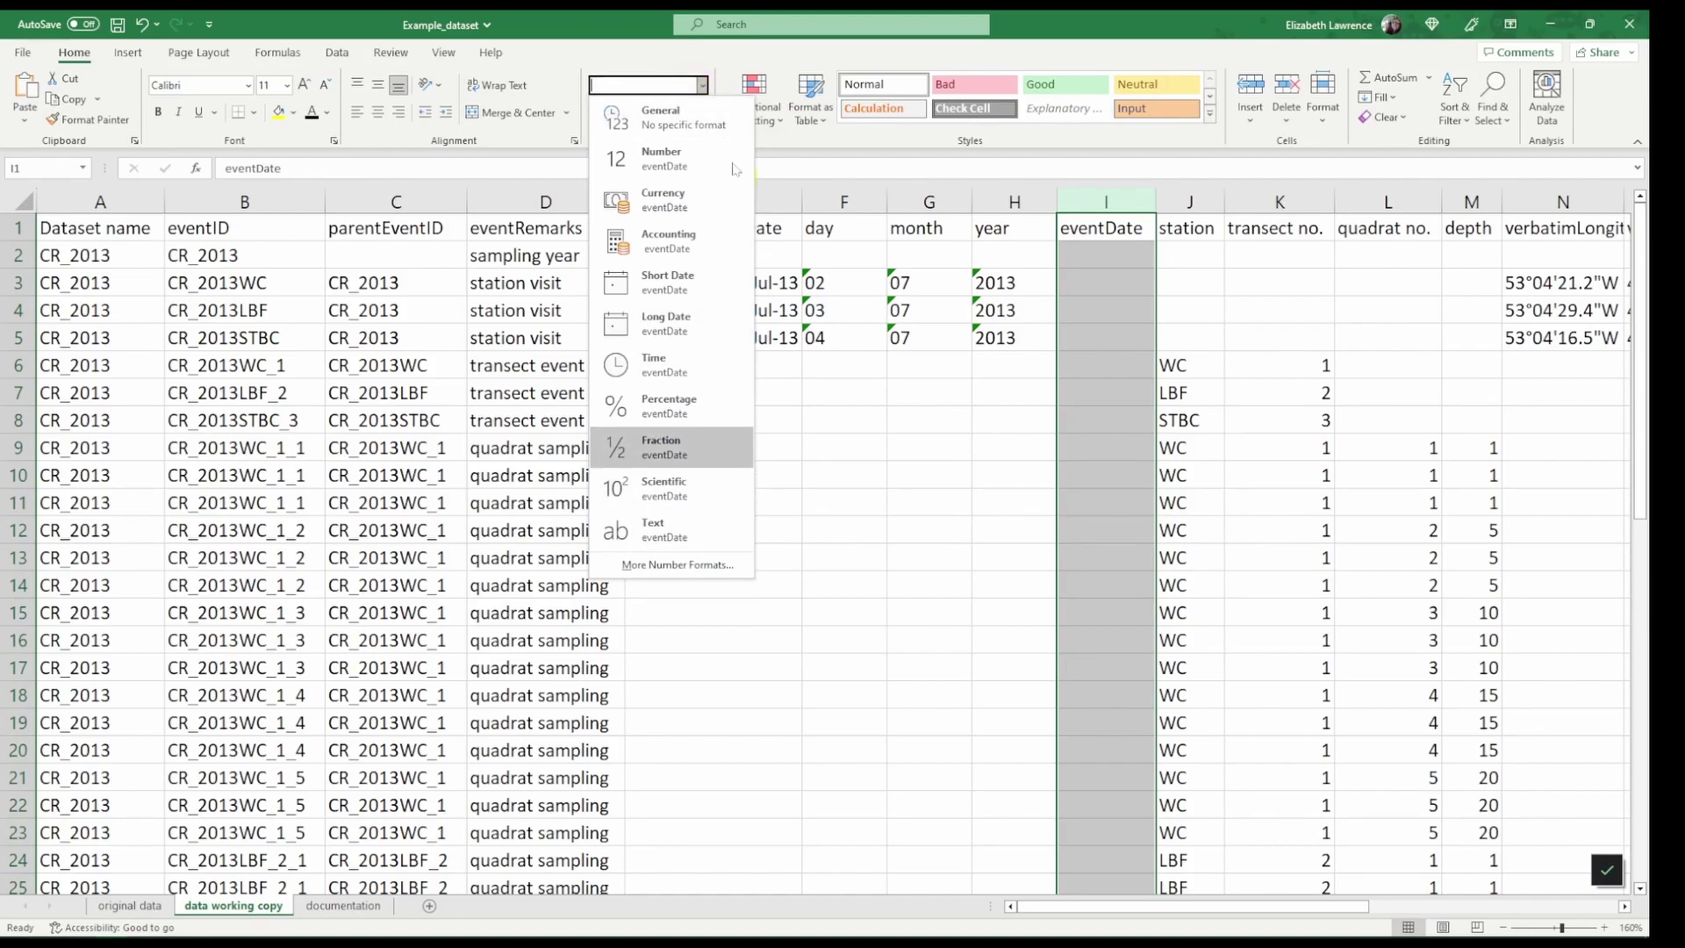
{"action": "left_click", "coordinate": [643, 121]}
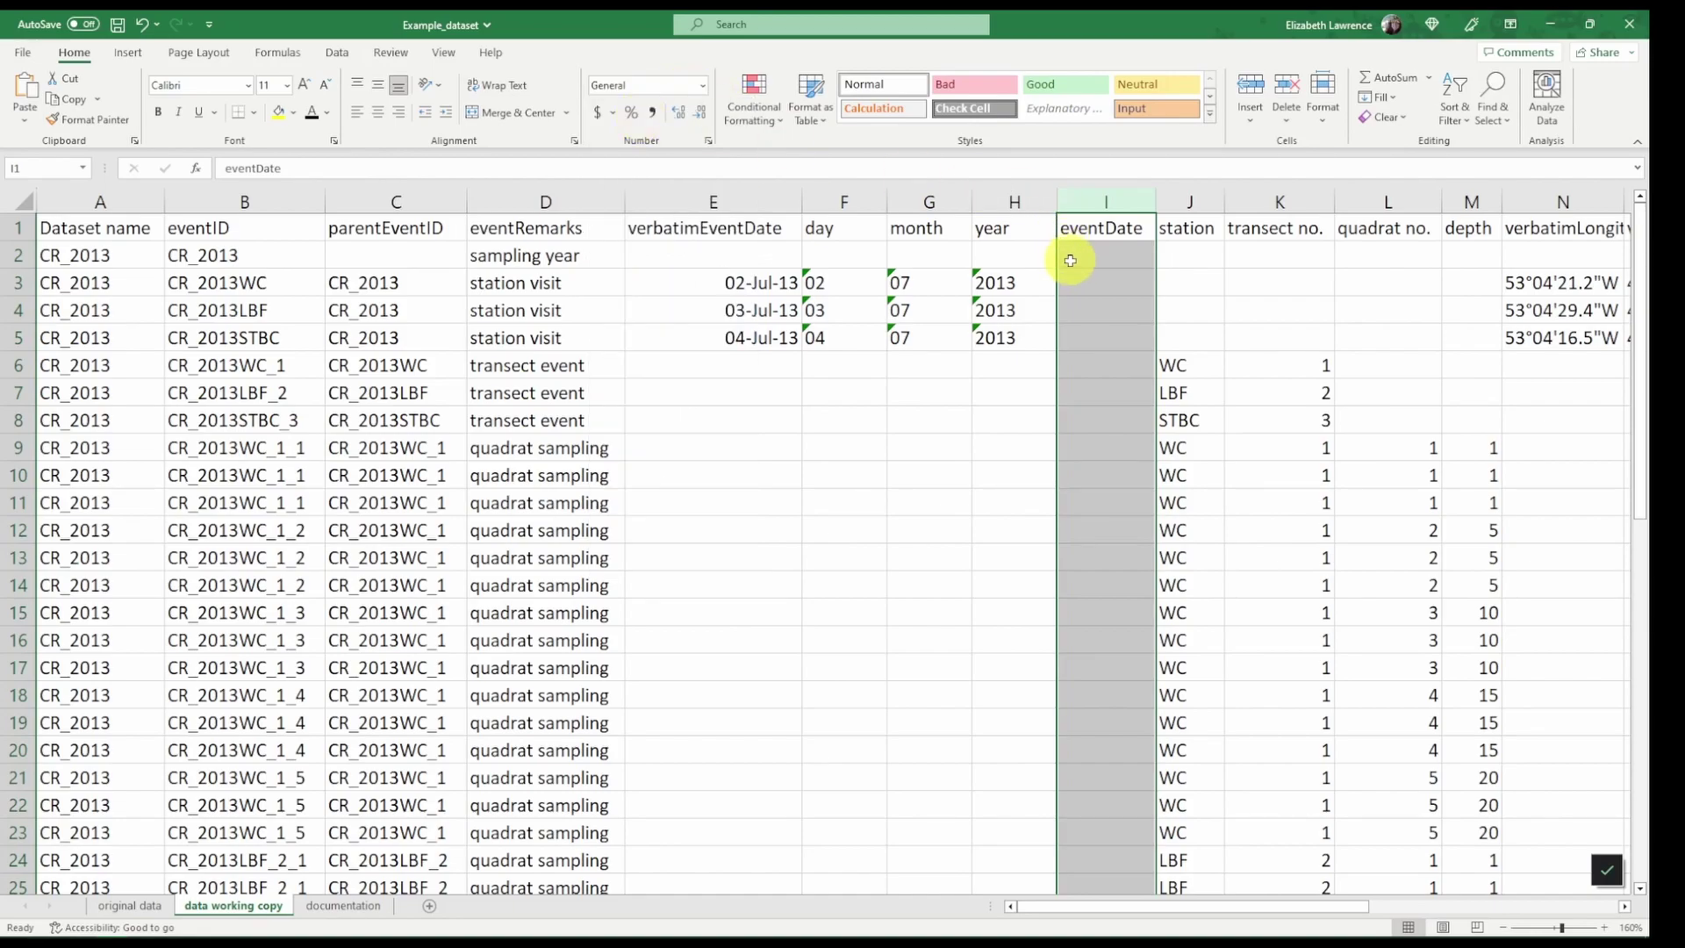
Build the eventDate in I3 as year-month-day with the formula =CONCAT(H3,"-",G3,"-",F3).
{"action": "left_click", "coordinate": [1093, 283]}
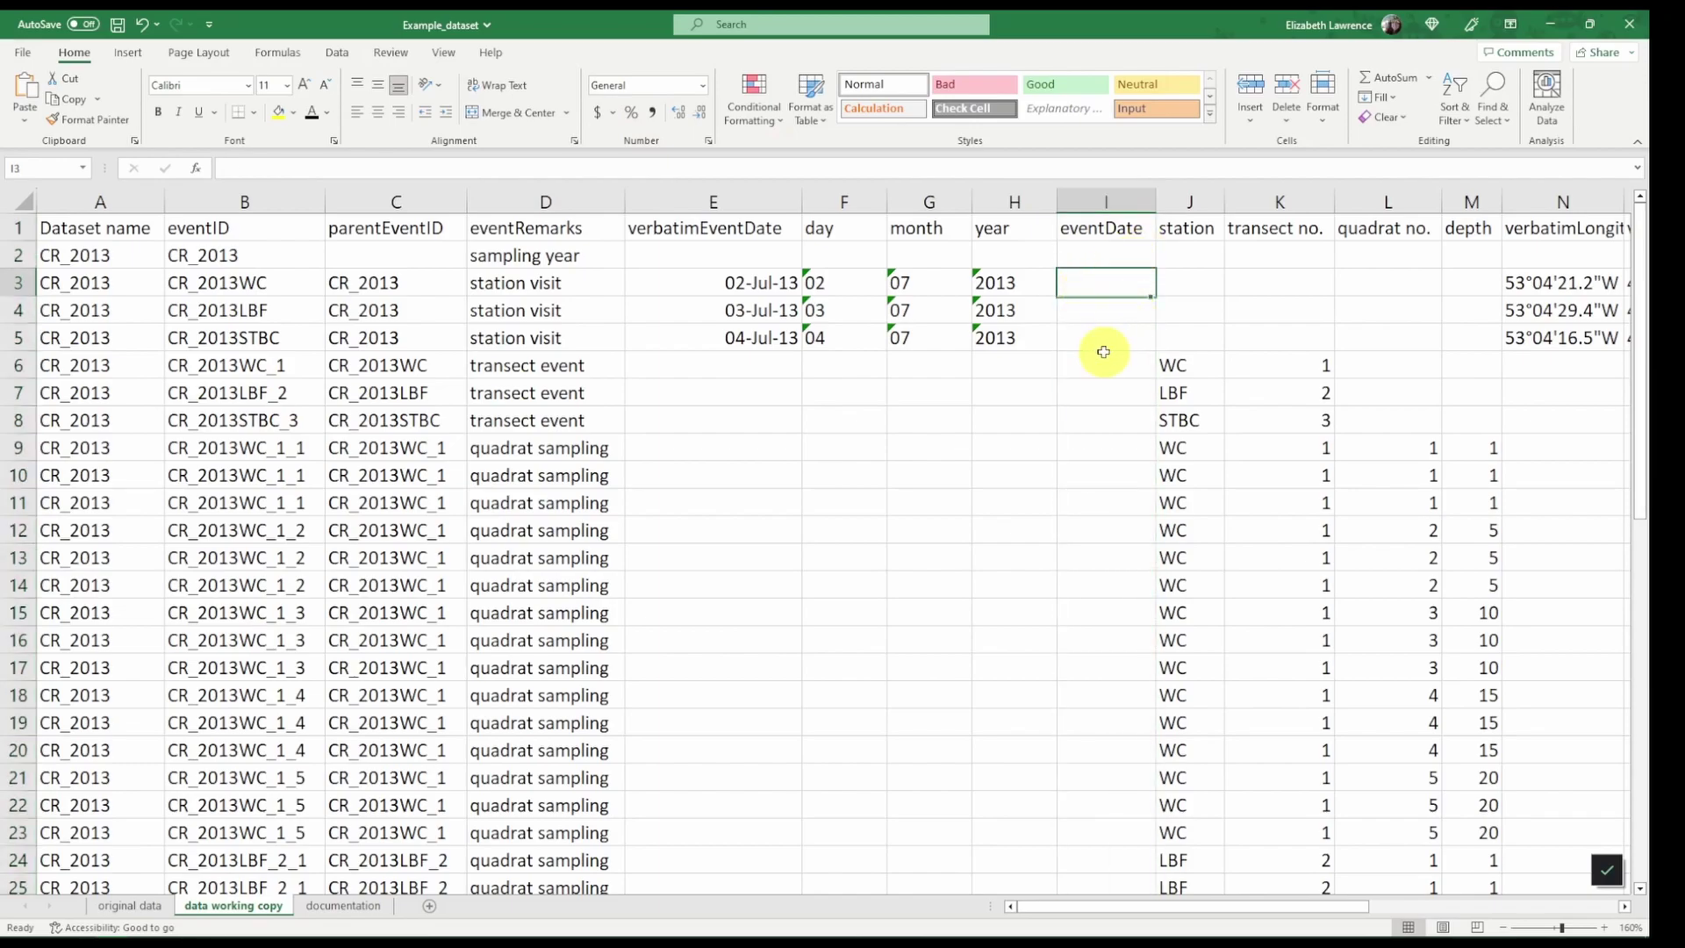
{"action": "type", "text": "=concat"}
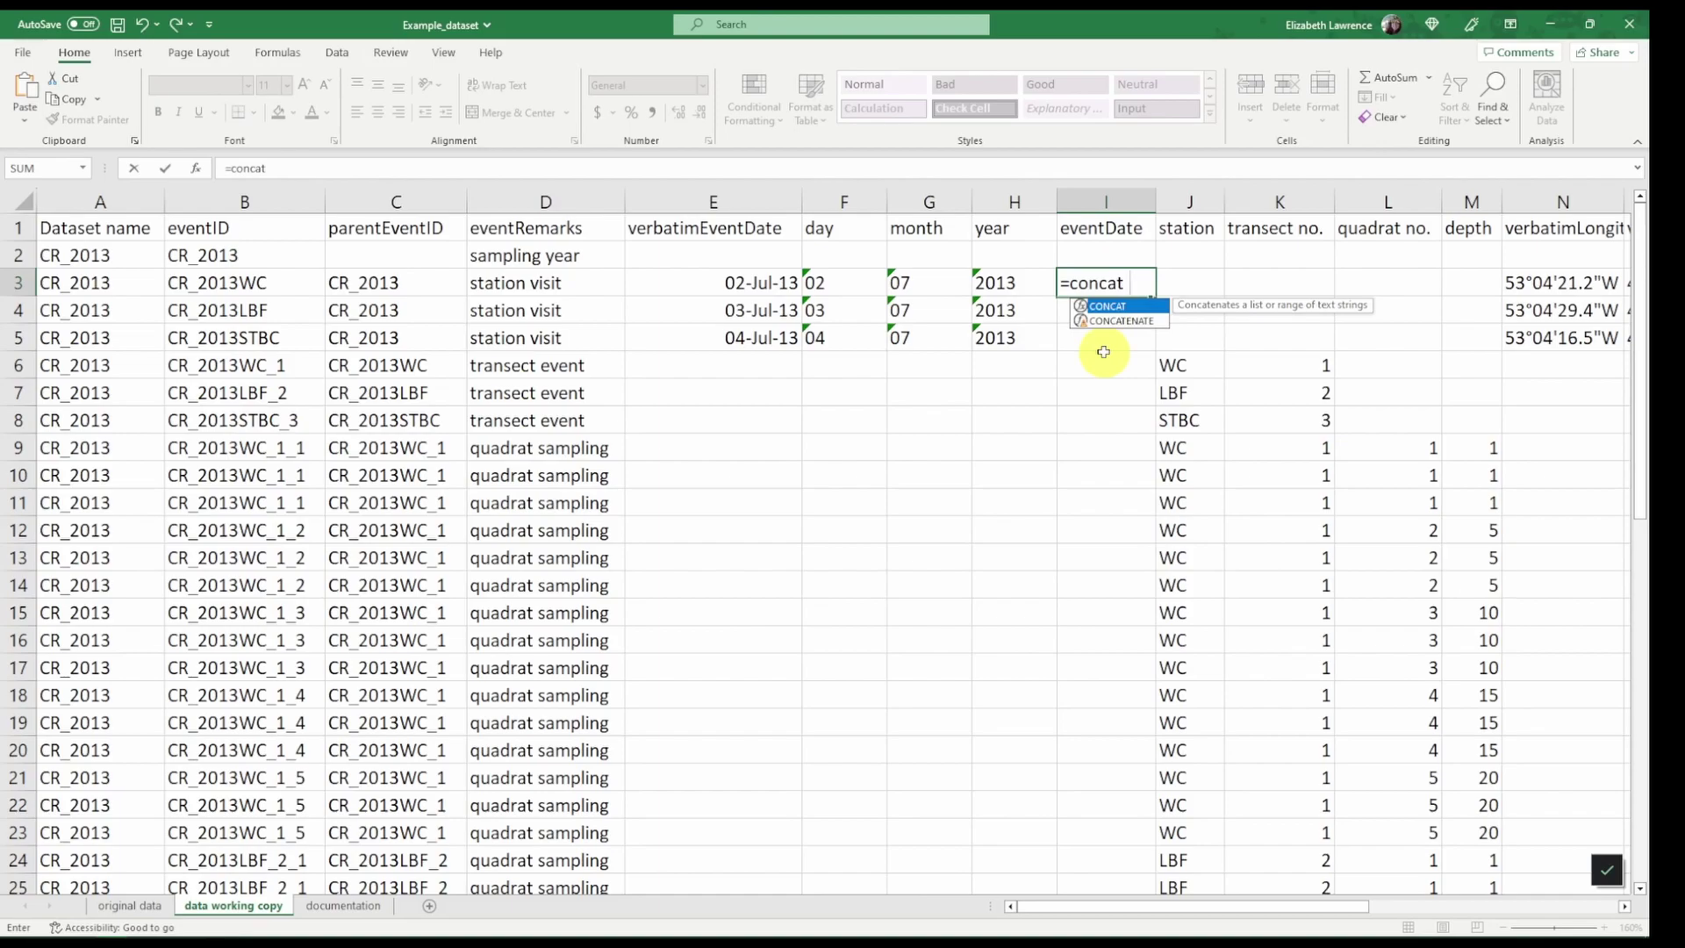
{"action": "type", "text": "("}
{"action": "left_click", "coordinate": [1028, 283]}
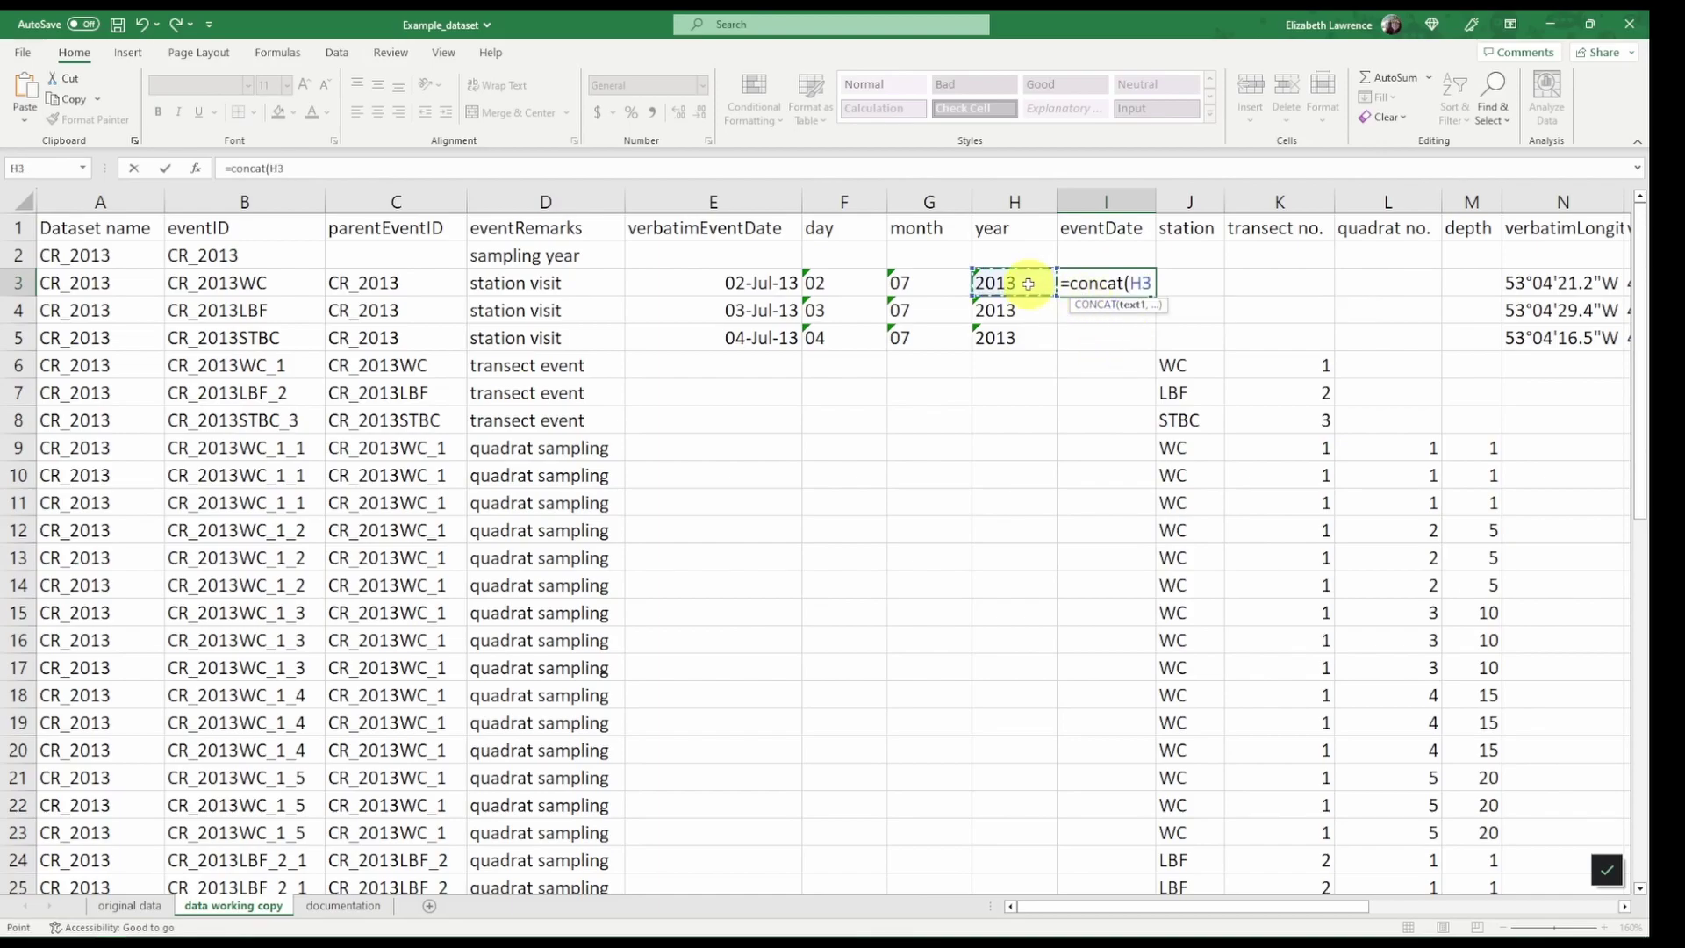
{"action": "type", "text": ",\"-\","}
{"action": "left_click", "coordinate": [902, 282]}
{"action": "type", "text": ",\"-\","}
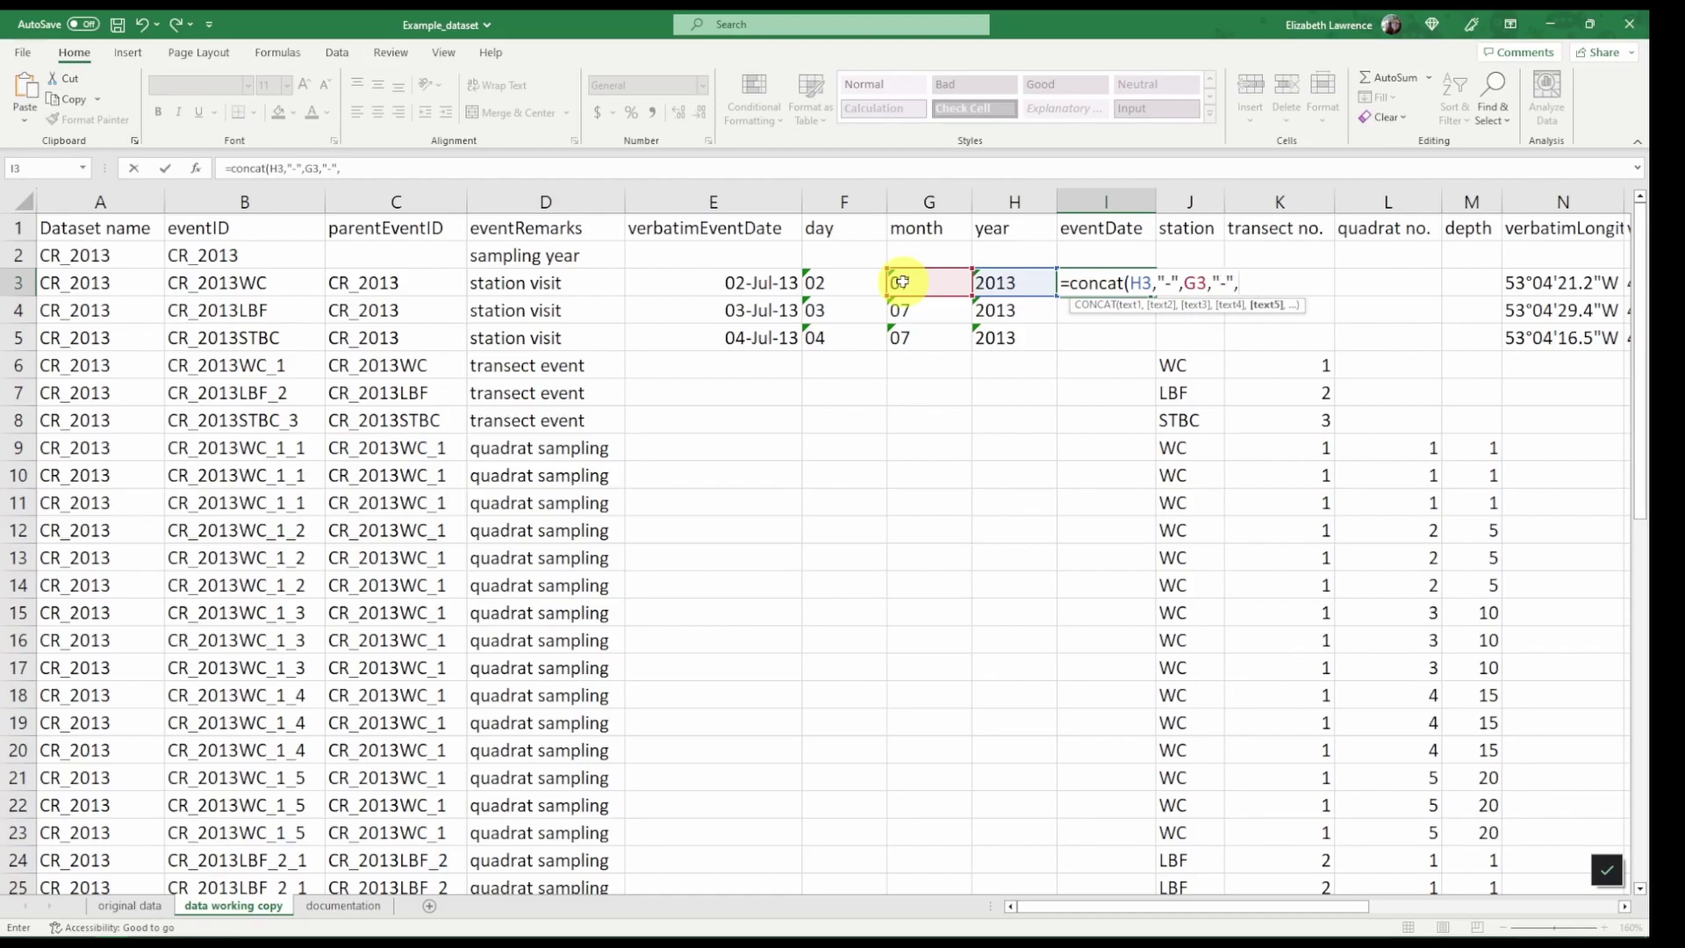
{"action": "left_click", "coordinate": [841, 281]}
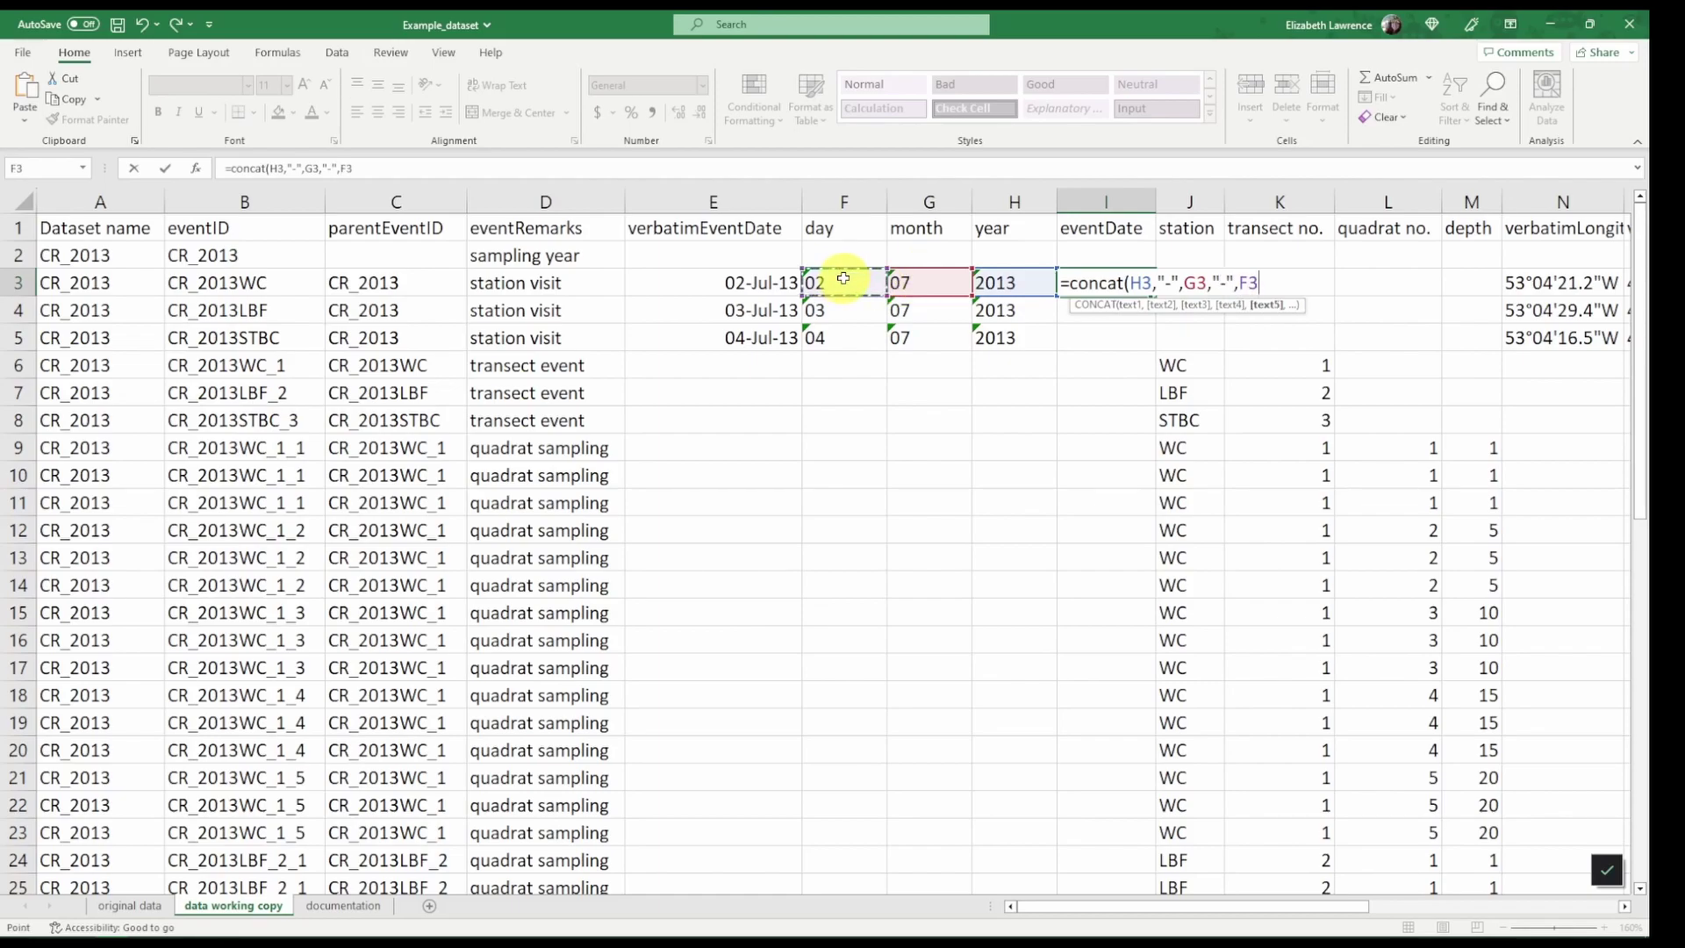
{"action": "key", "text": "Return"}
Fill the eventDate formula from I3 down to I5 for the other station visits.
{"action": "left_click", "coordinate": [1108, 283]}
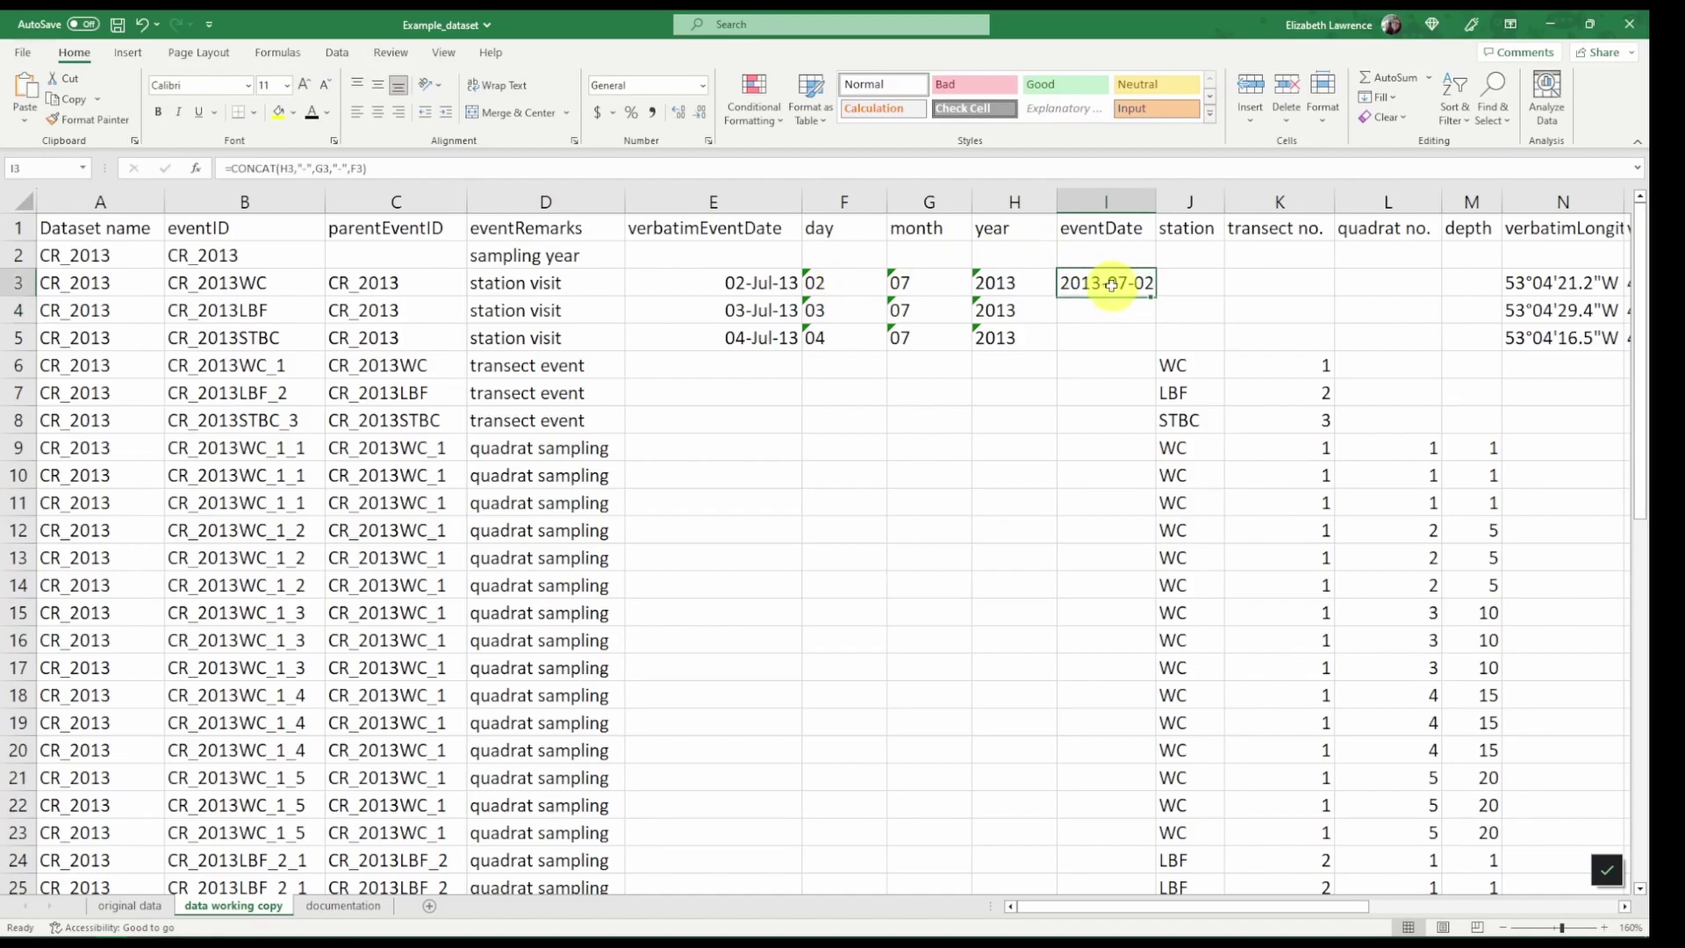
{"action": "left_click_drag", "start_coordinate": [1150, 296], "coordinate": [1171, 322]}
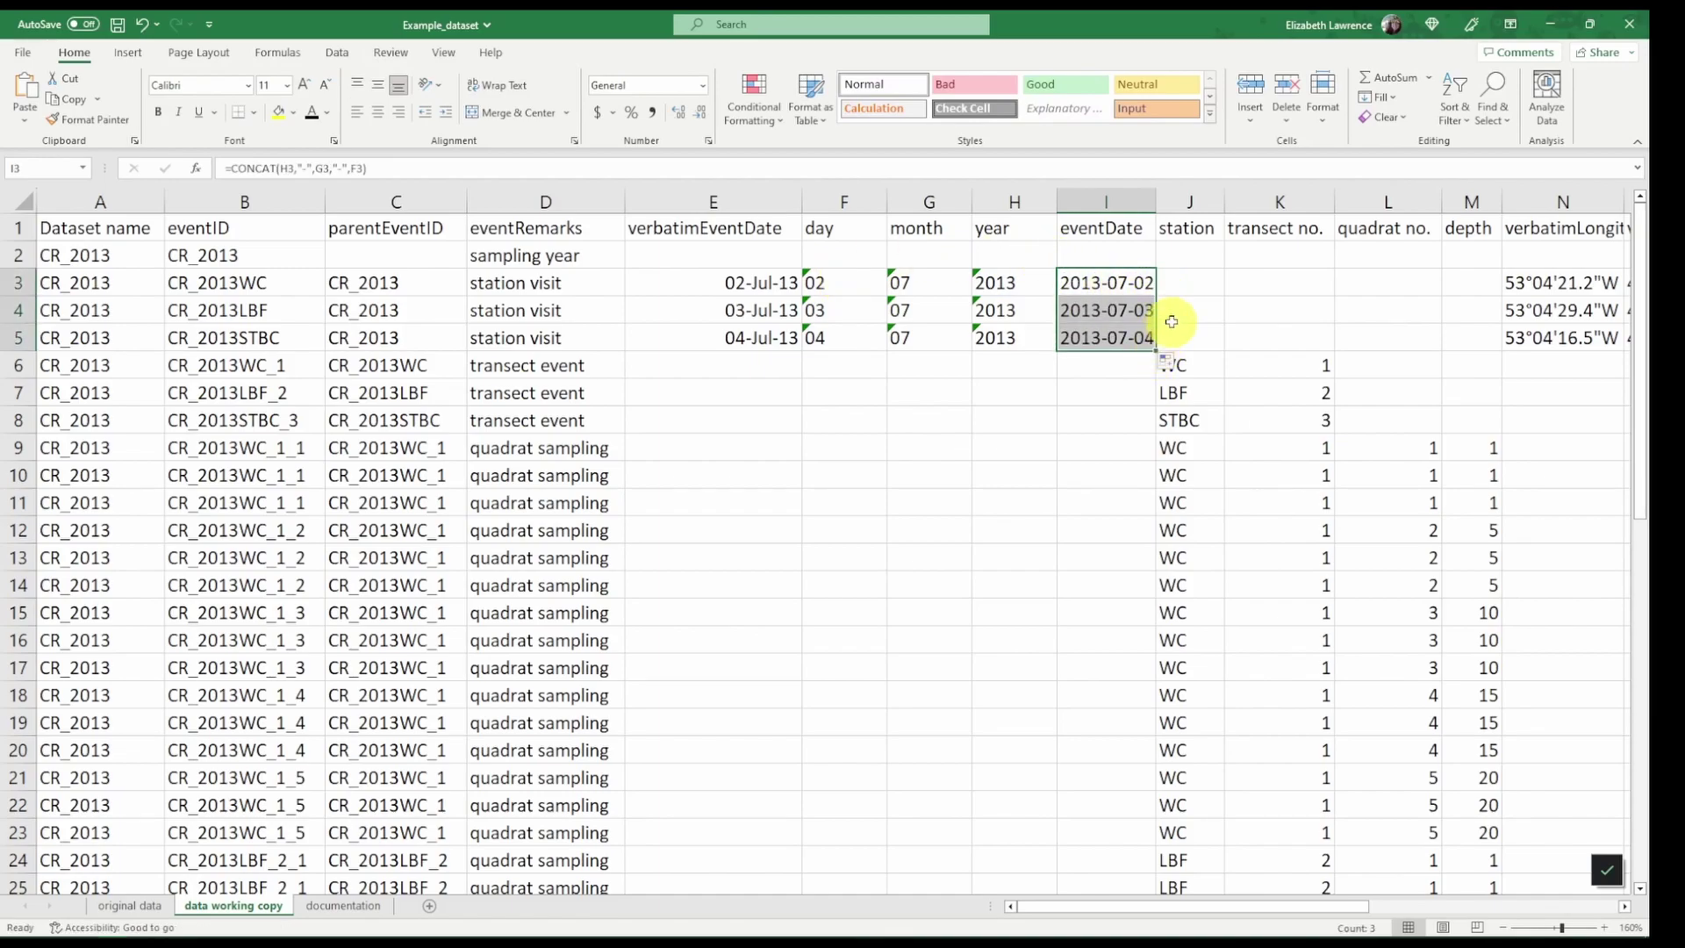
{"action": "left_click", "coordinate": [1171, 322]}
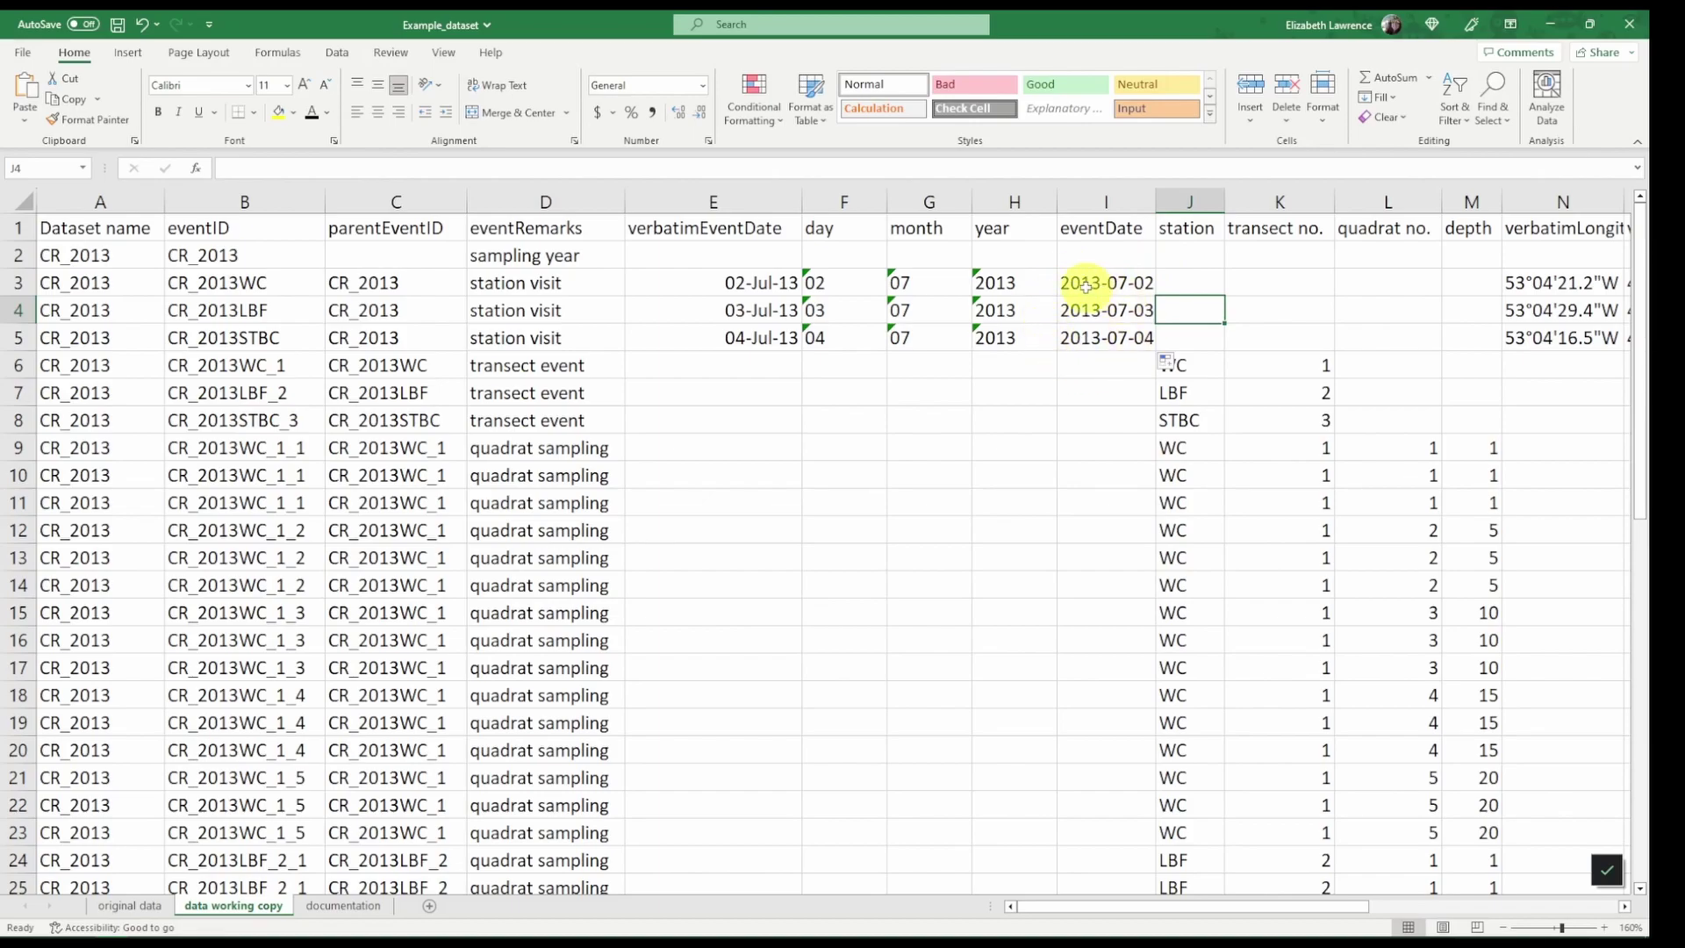
Replace the eventDate formulas in I3:I5 with their plain values and check each cell's content.
{"action": "left_click", "coordinate": [1139, 290]}
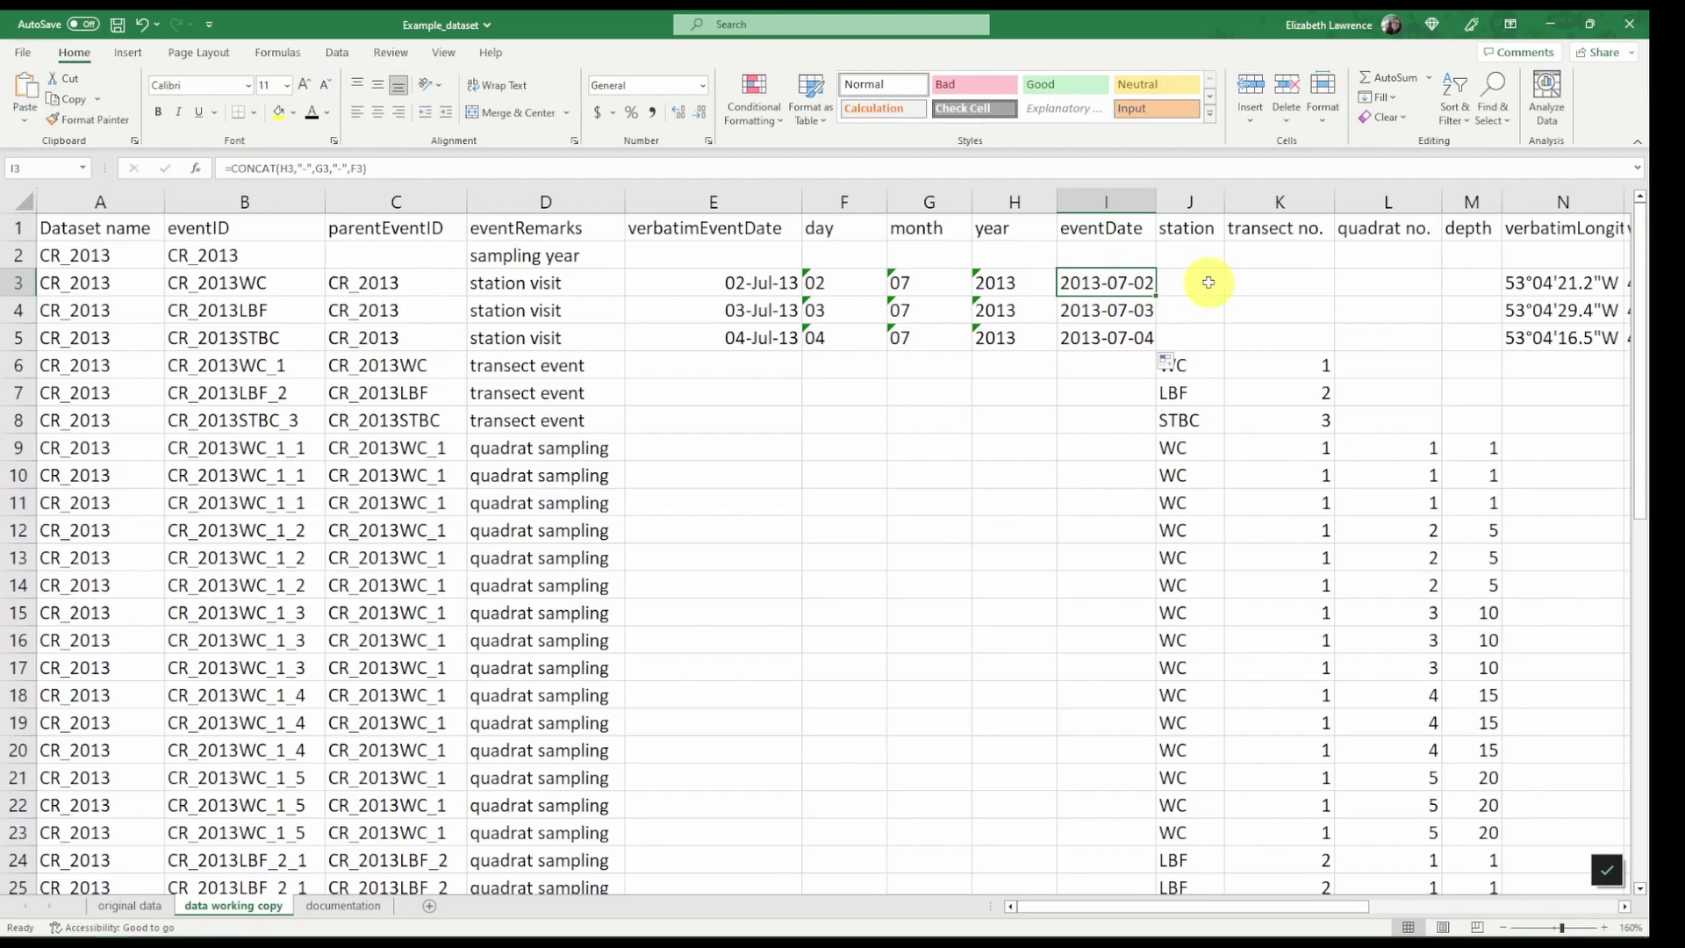
{"action": "left_click_drag", "start_coordinate": [1104, 283], "coordinate": [1098, 351]}
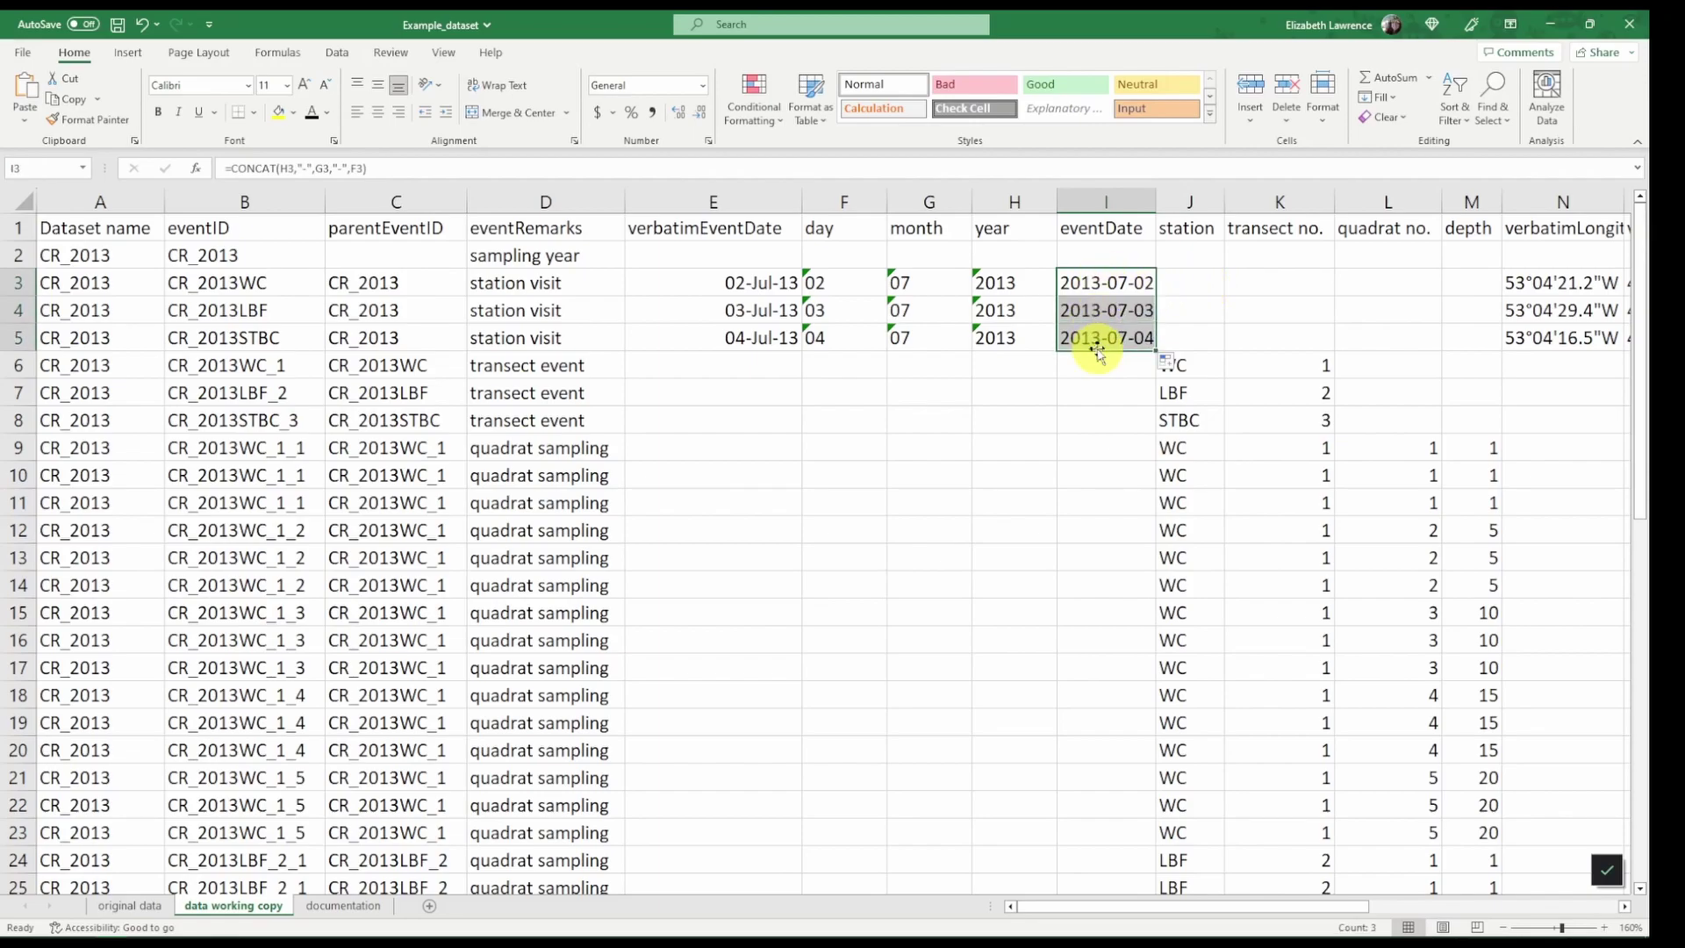
{"action": "left_click", "coordinate": [1166, 360]}
{"action": "right_click", "coordinate": [1141, 323]}
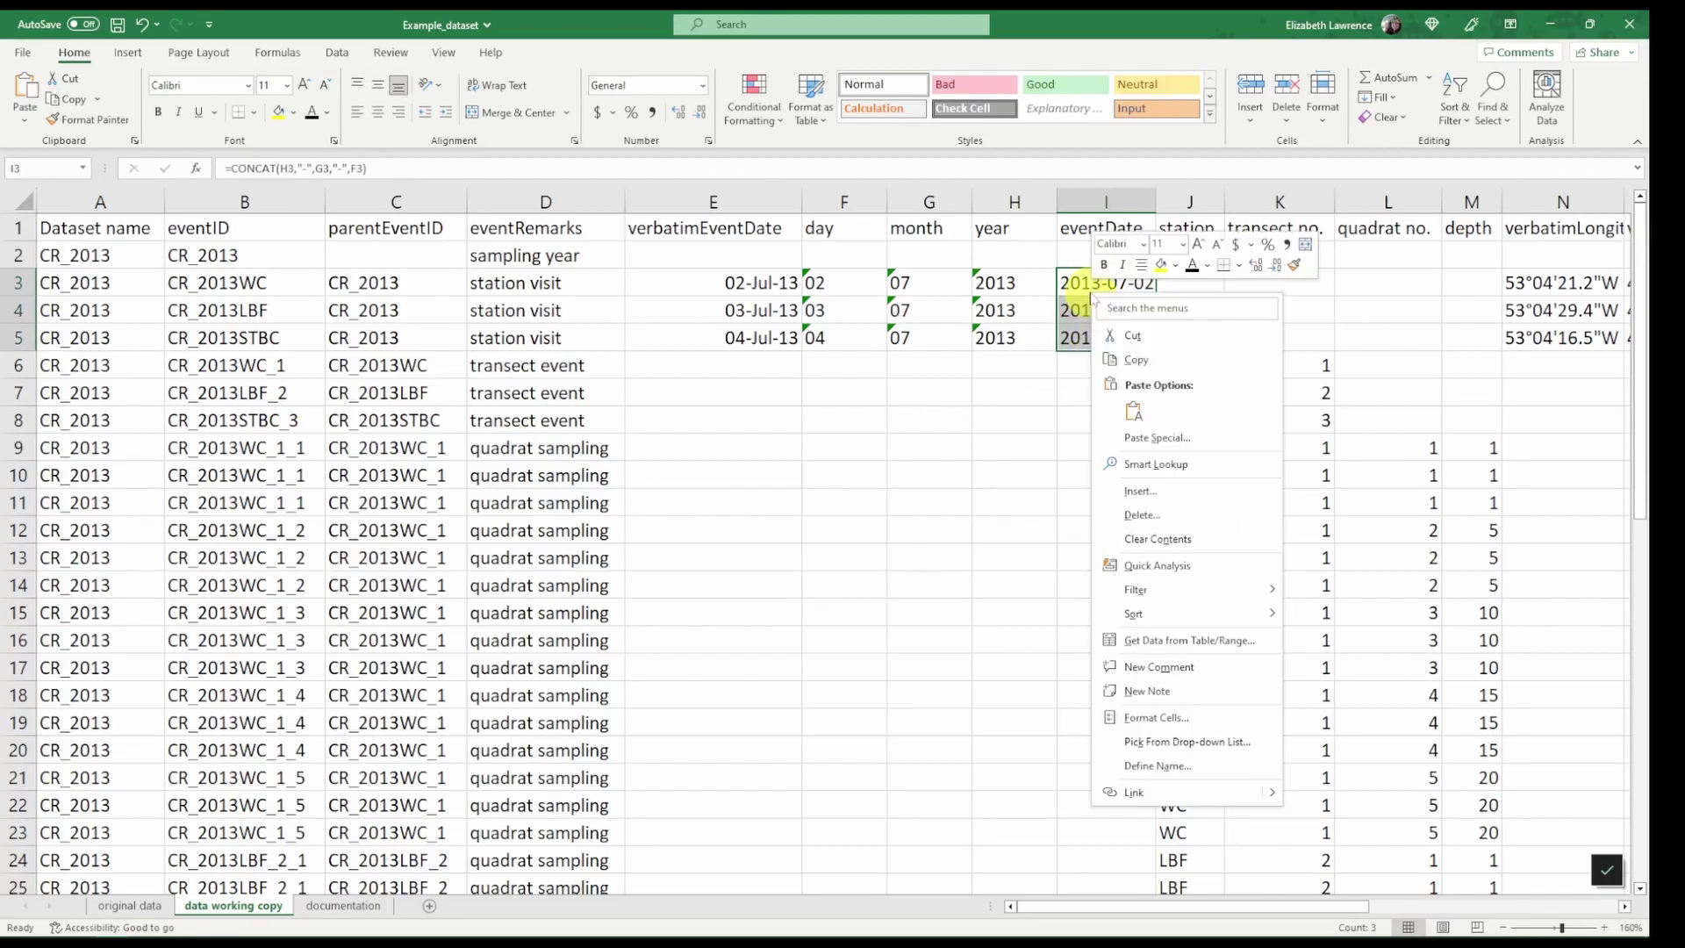
{"action": "left_click", "coordinate": [1145, 356]}
{"action": "right_click", "coordinate": [1092, 313]}
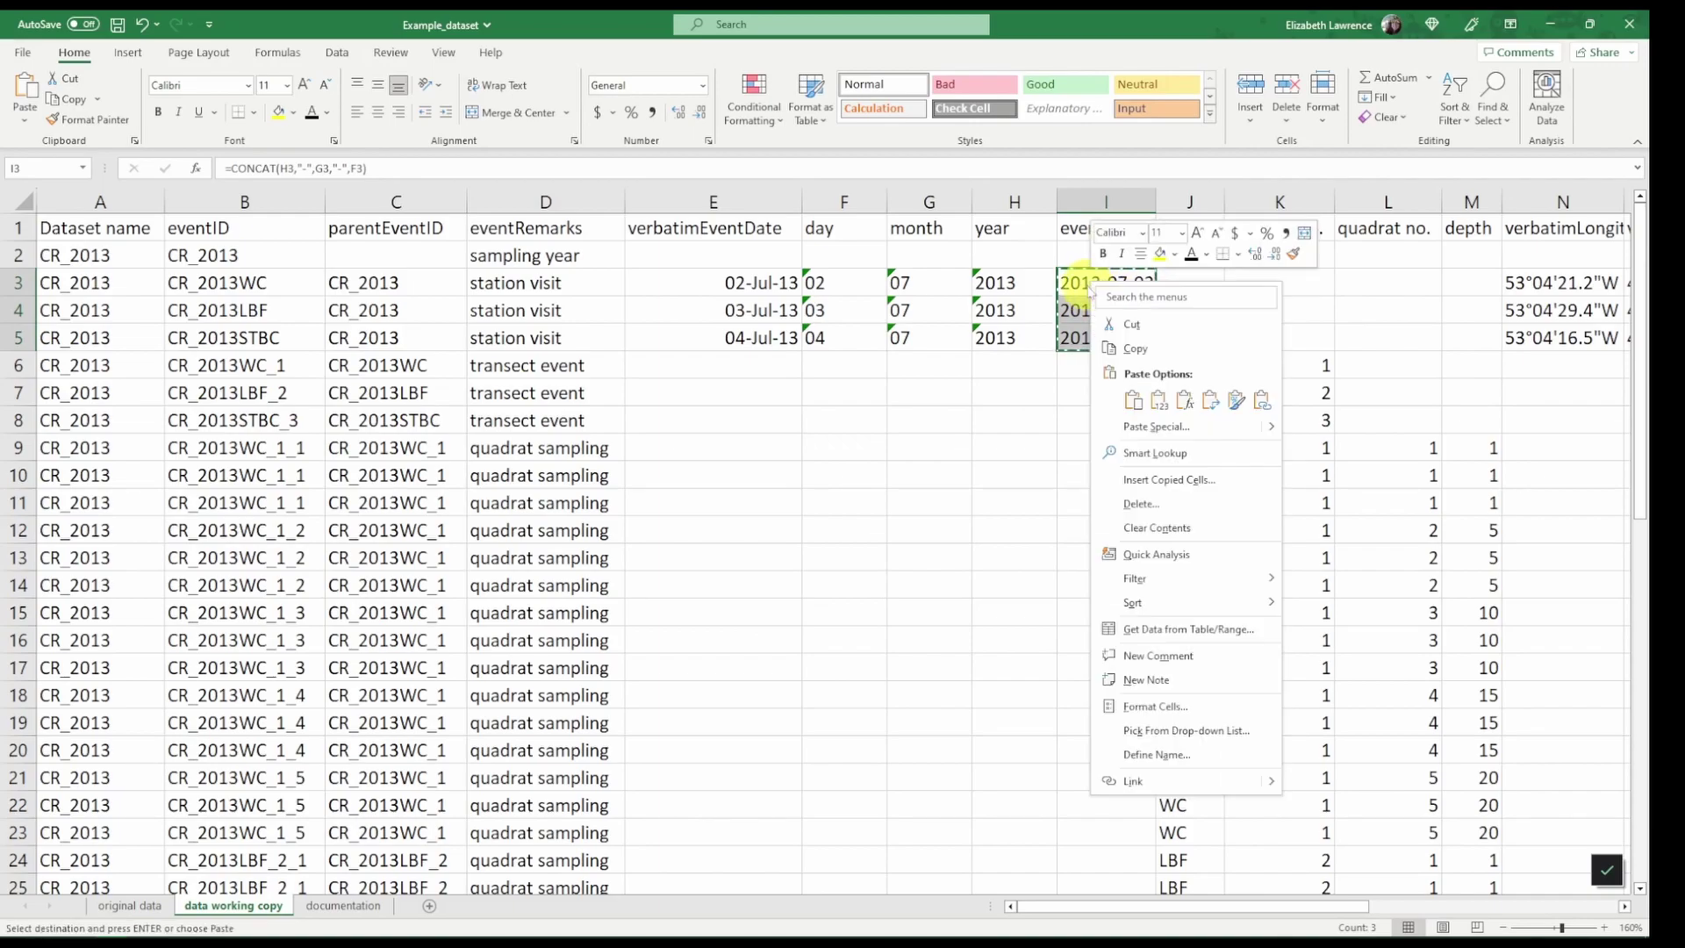
{"action": "left_click", "coordinate": [1132, 399]}
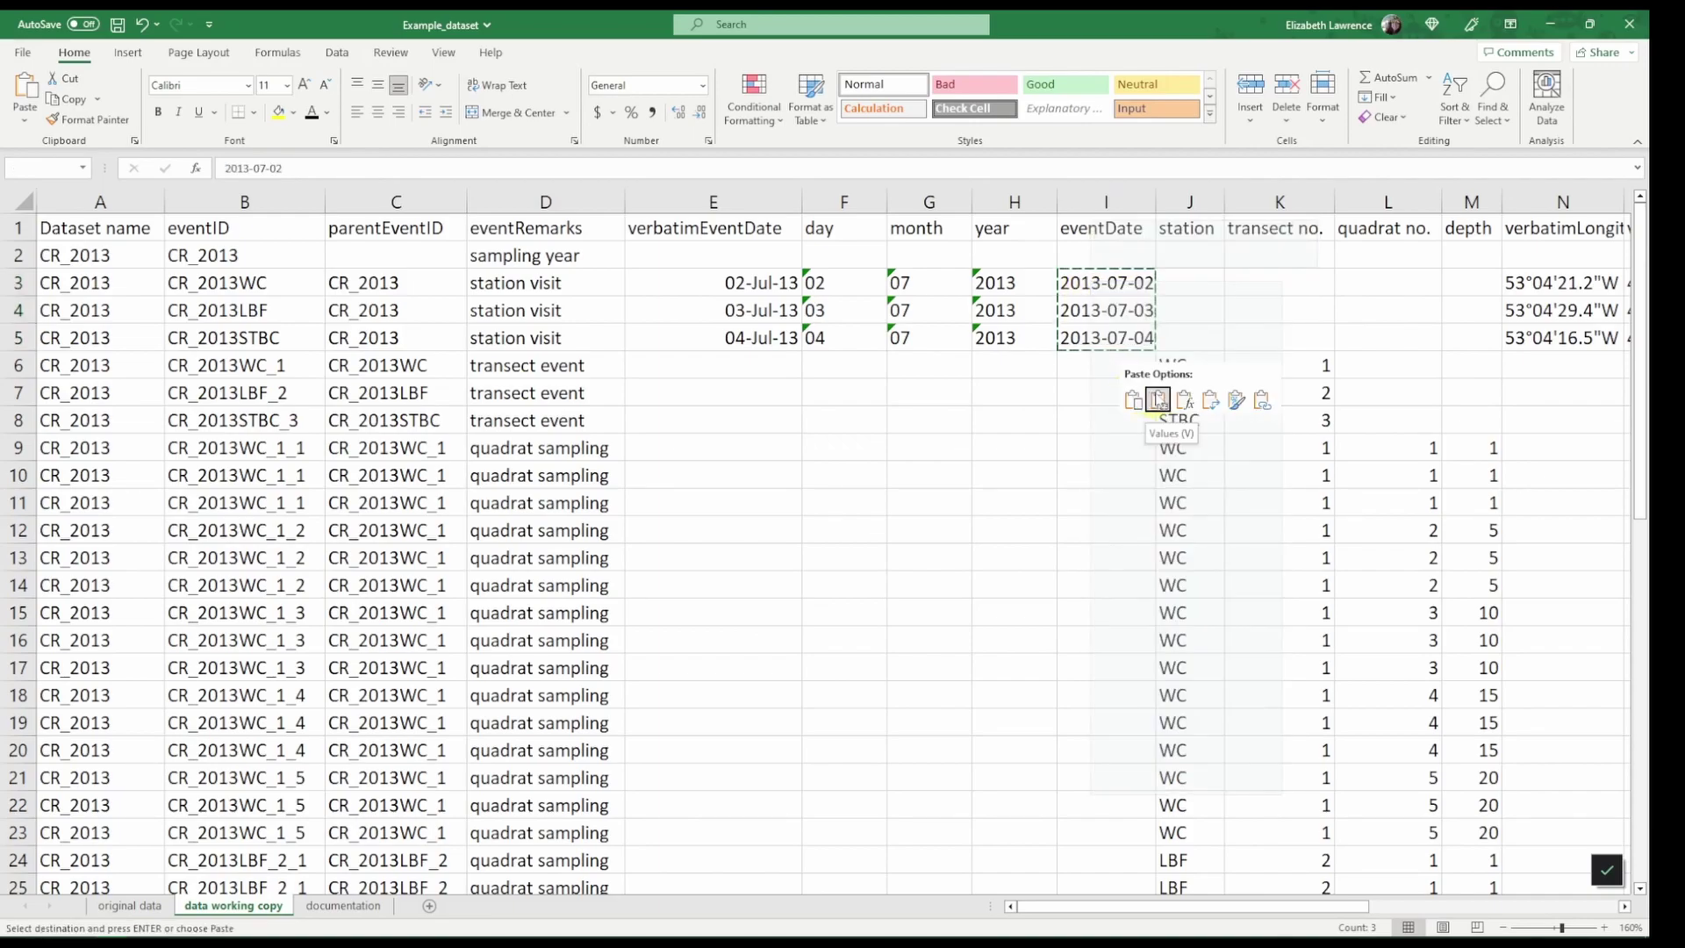
{"action": "left_click", "coordinate": [1098, 283]}
{"action": "left_click", "coordinate": [1097, 309]}
{"action": "left_click", "coordinate": [1092, 343]}
{"action": "left_click", "coordinate": [1096, 410]}
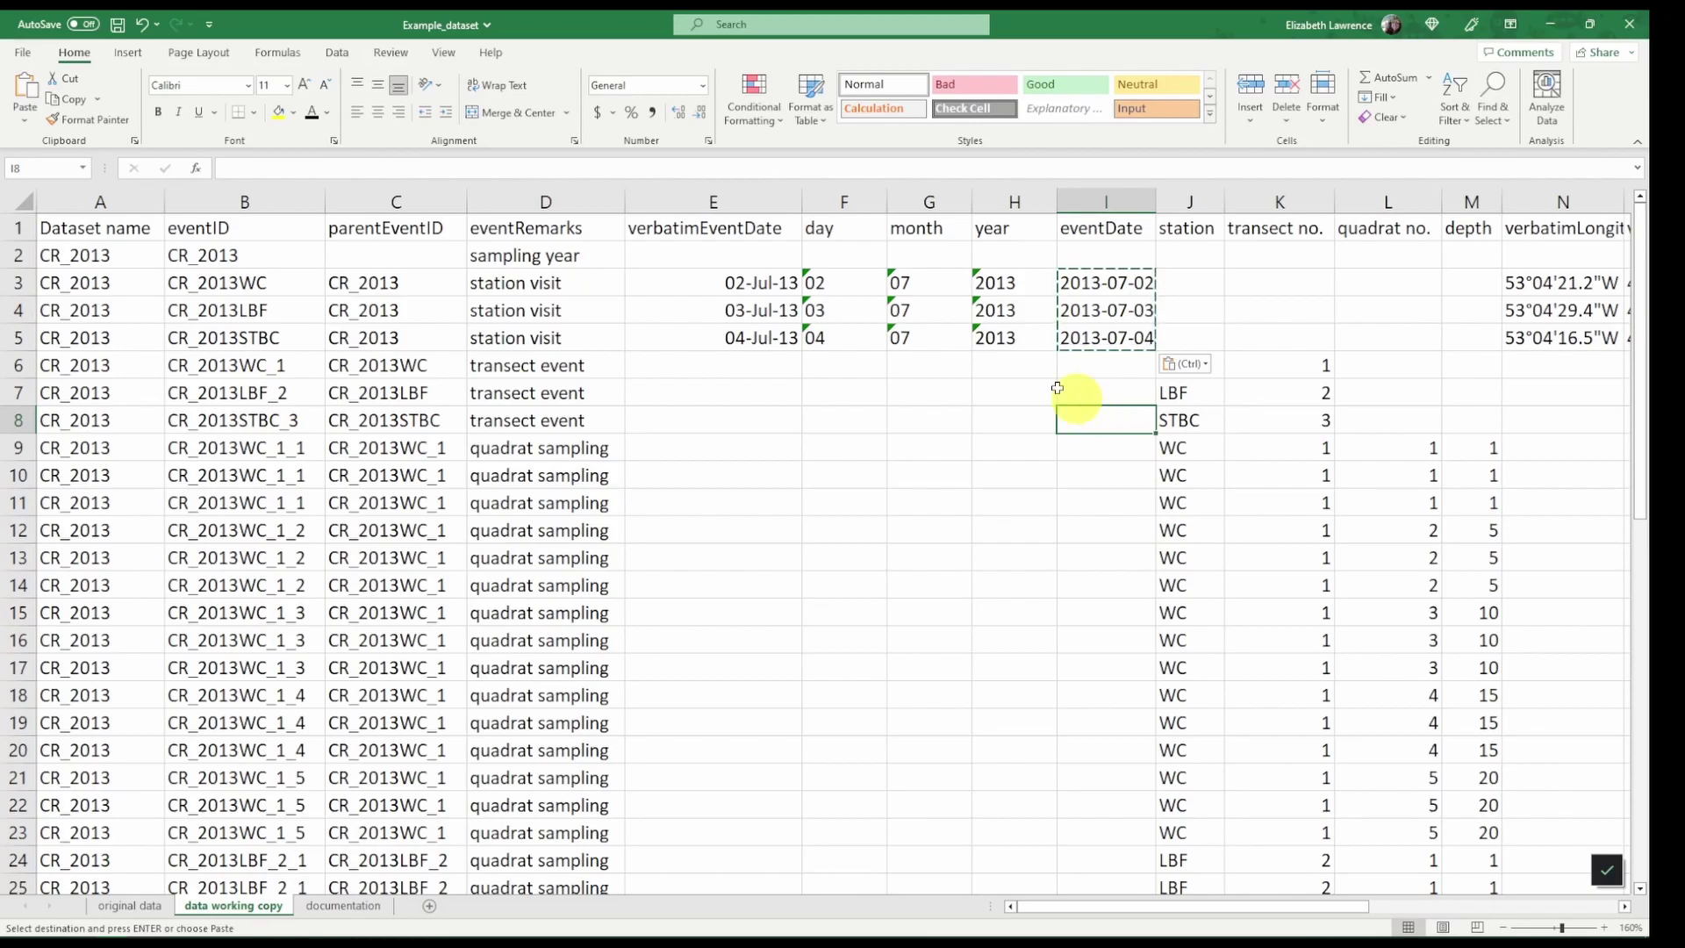
{"action": "left_click", "coordinate": [931, 392]}
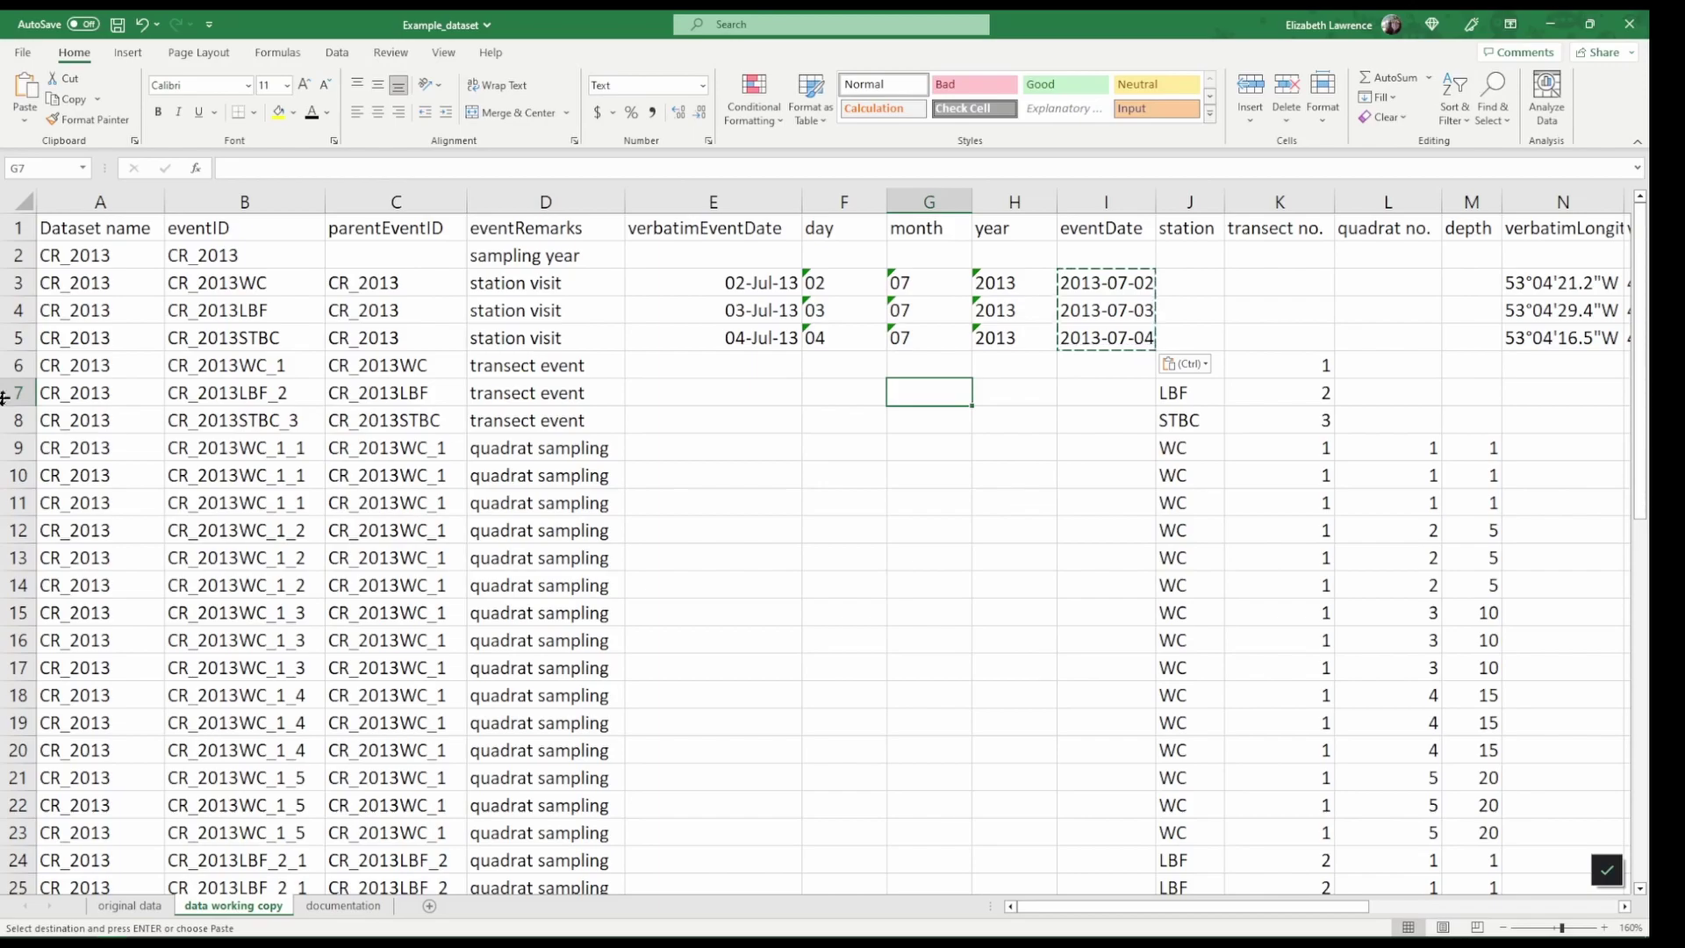
{"action": "left_click", "coordinate": [546, 391]}
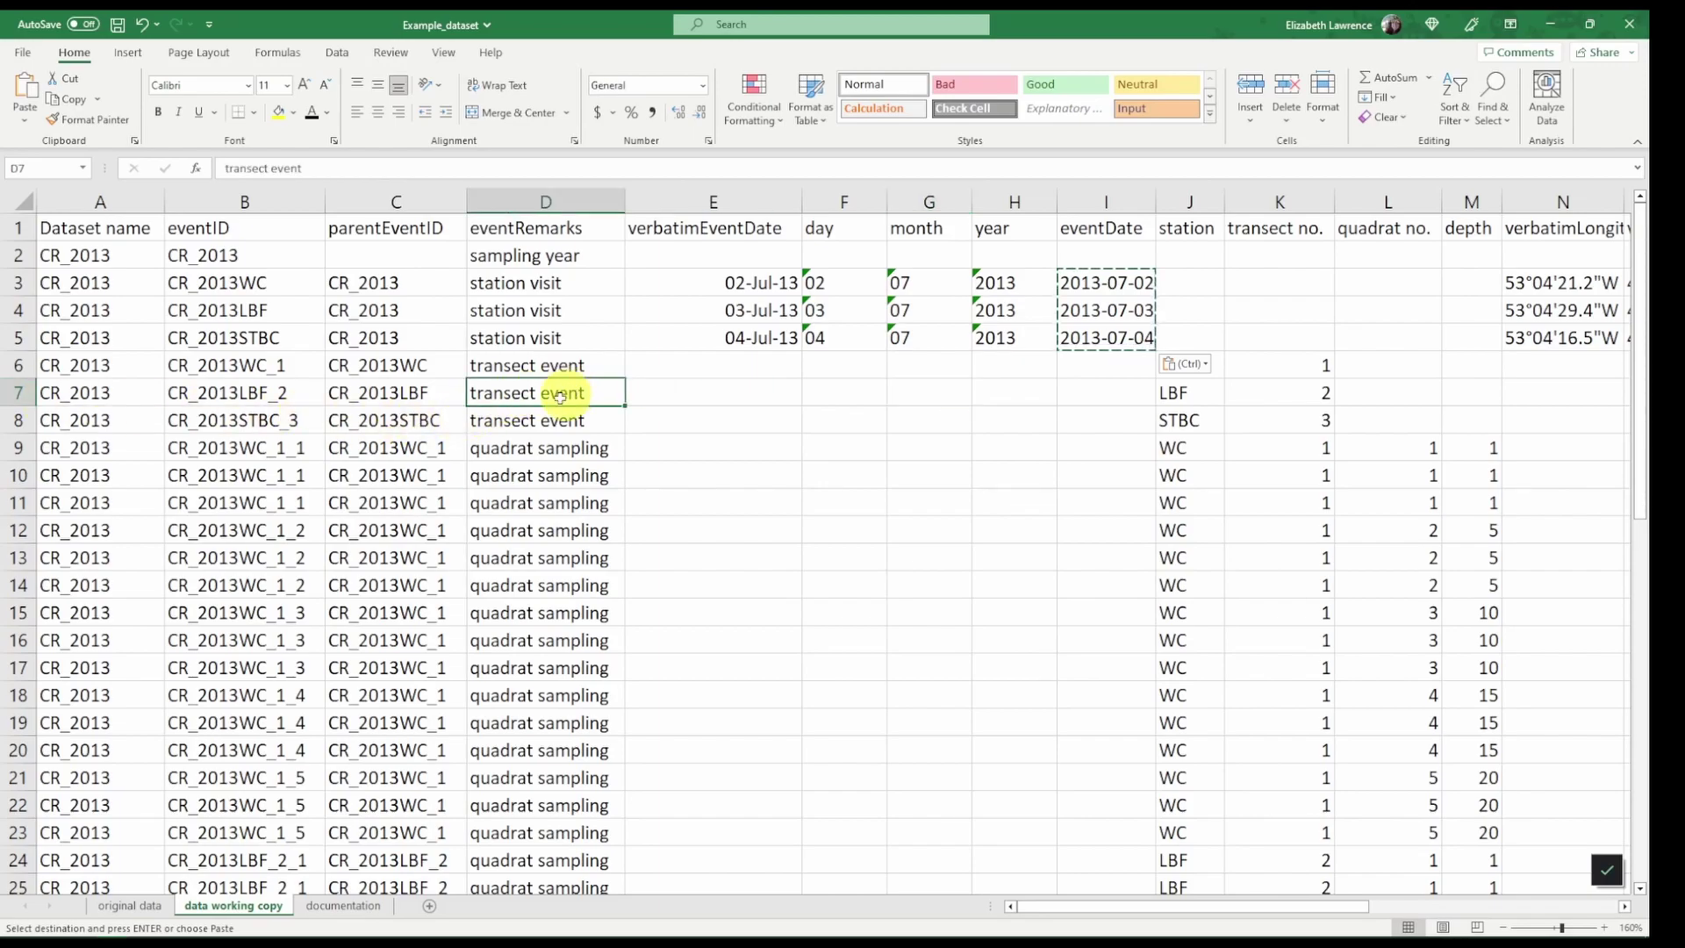
Record in row 4 of the documentation sheet that the original field date maps to the Darwin Core name verbatimEventDate.
{"action": "left_click", "coordinate": [345, 905]}
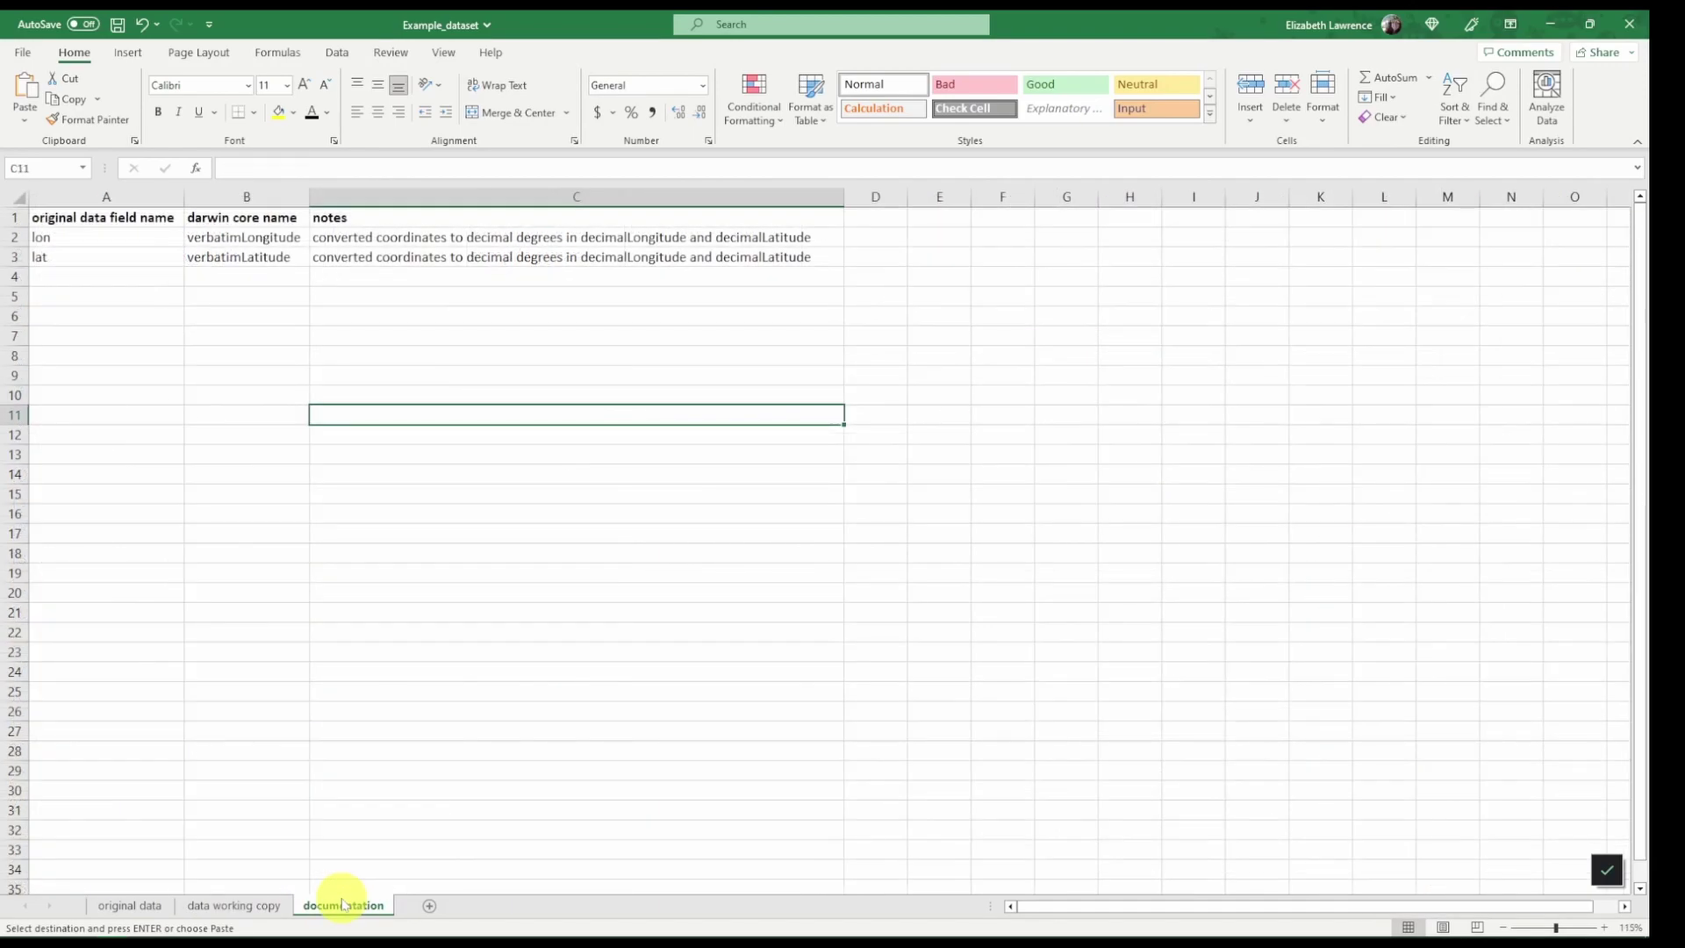
{"action": "left_click", "coordinate": [130, 289]}
{"action": "left_click", "coordinate": [115, 278]}
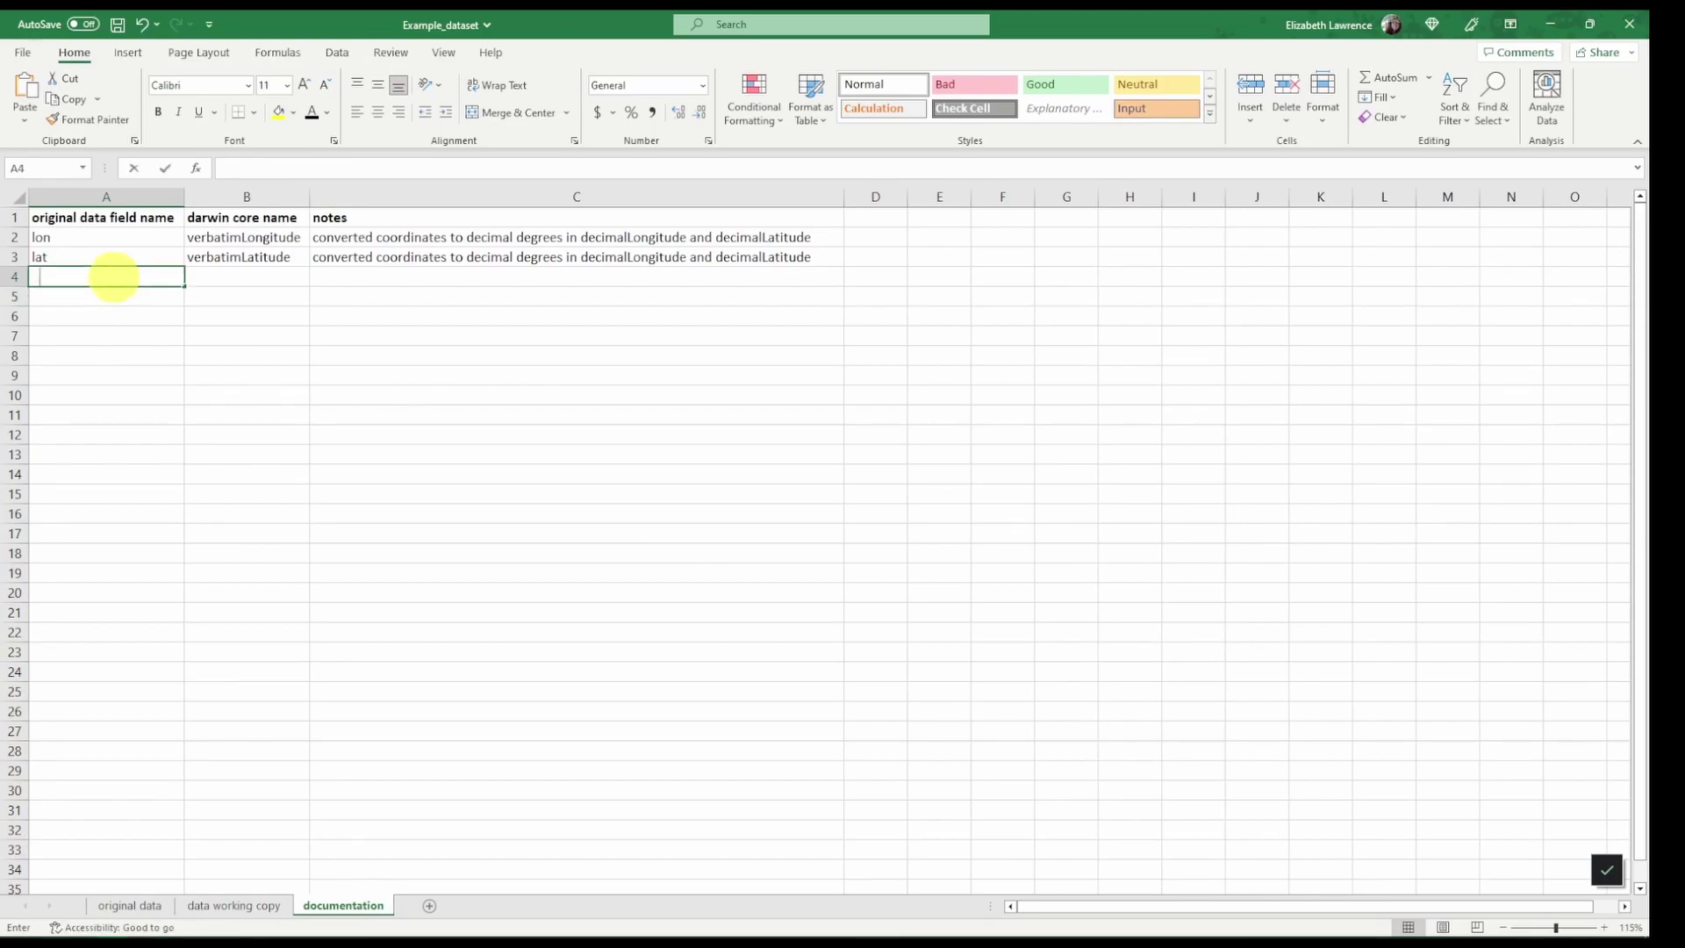
{"action": "type", "text": "date"}
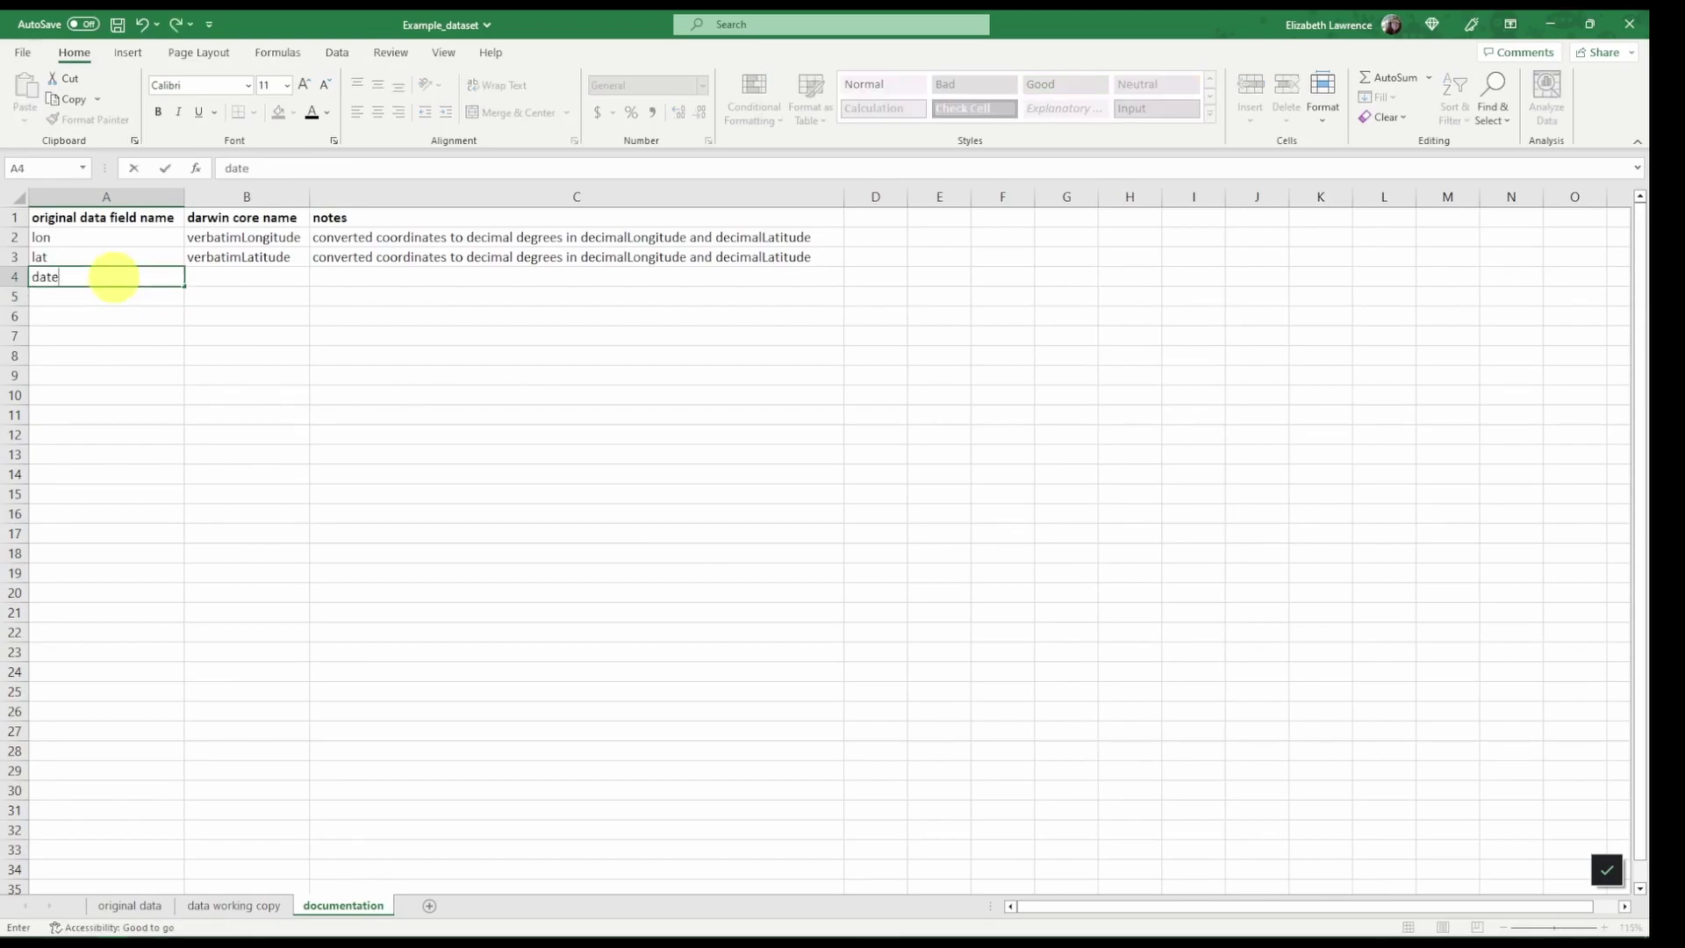
{"action": "key", "text": "Tab"}
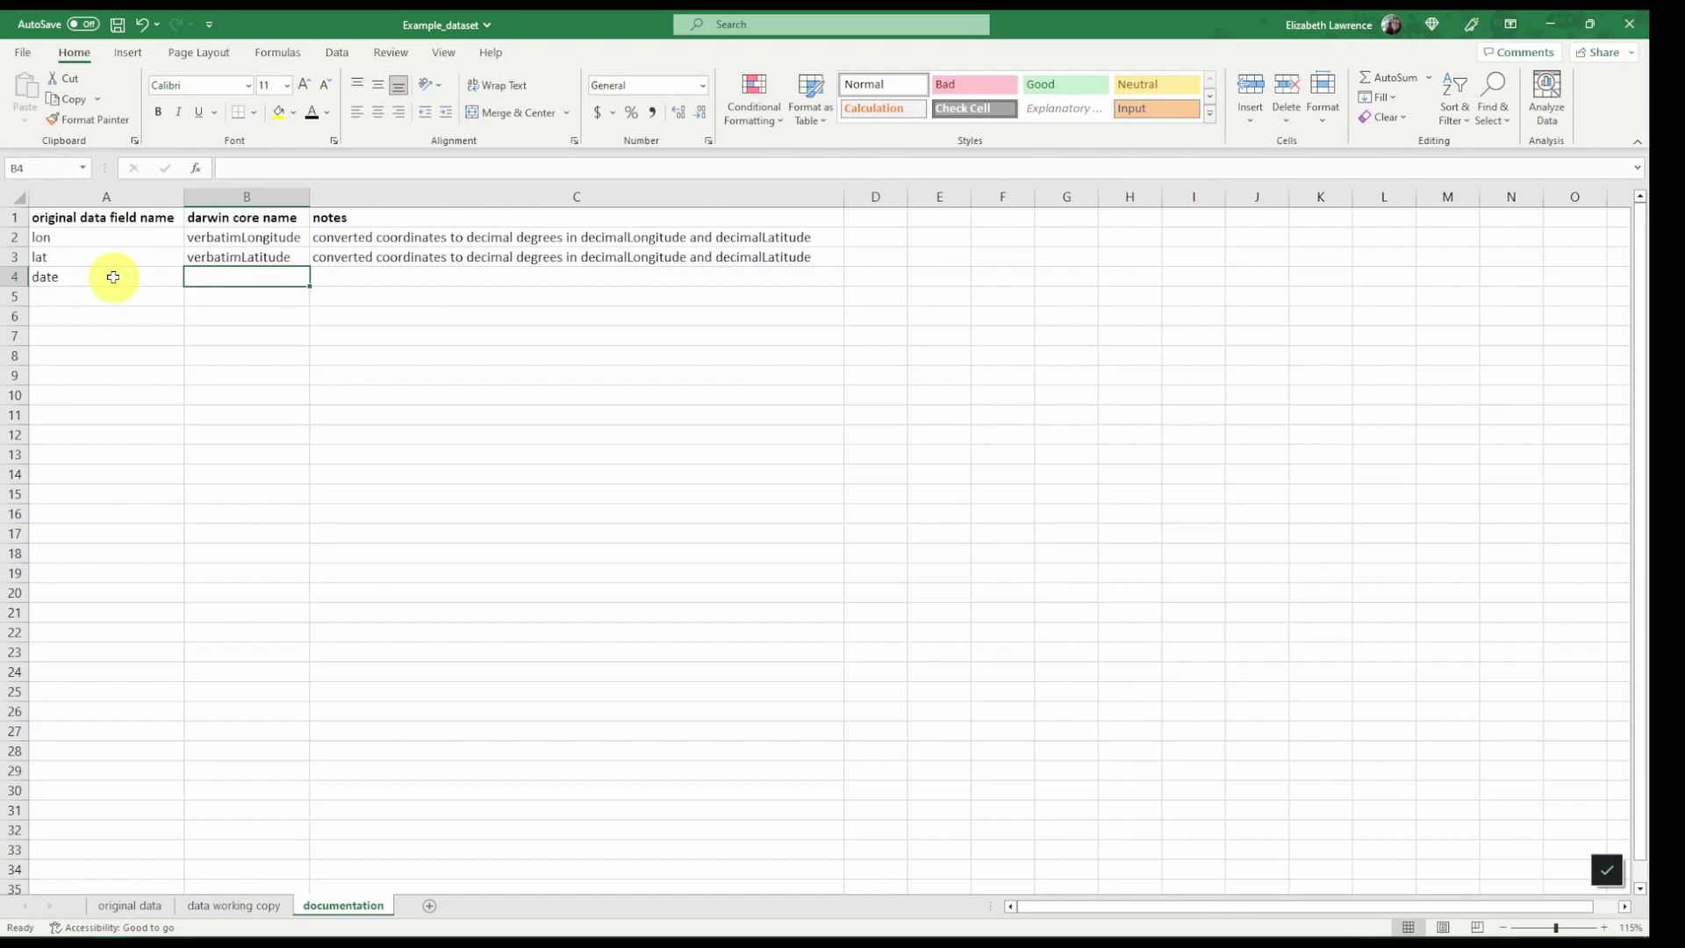
{"action": "type", "text": "verbatimEventDate"}
{"action": "key", "text": "Tab"}
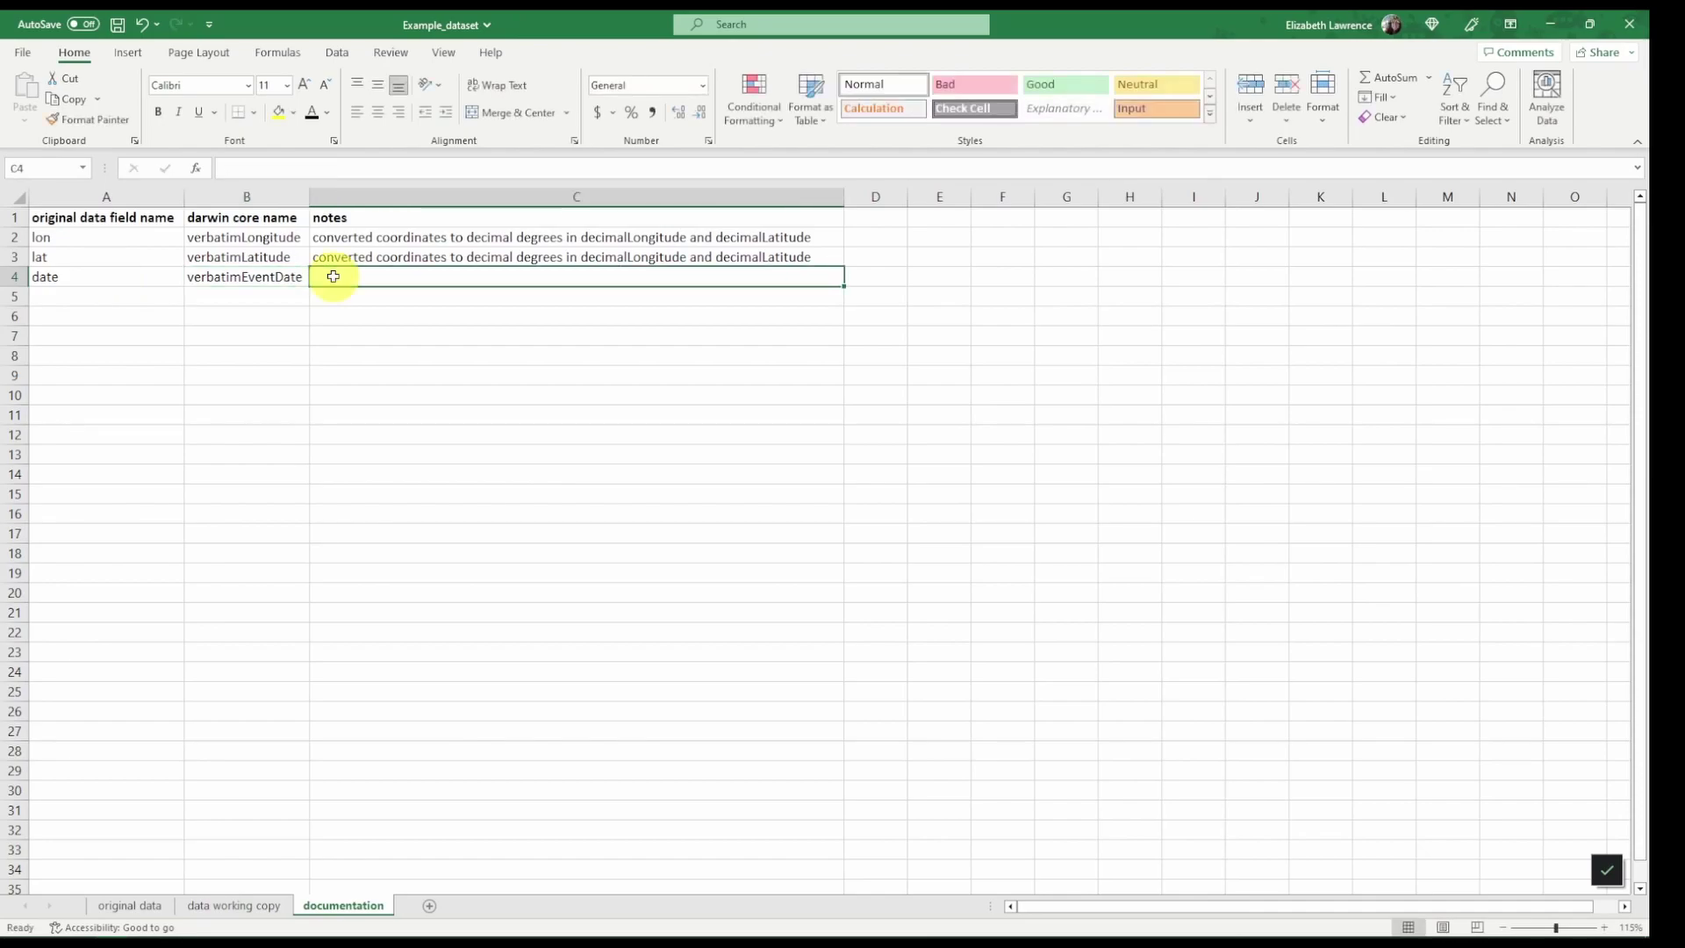
Add the note "we parsed day, month, year and concatenated into new eventDate field" to the date row in C4.
{"action": "type", "text": "we parsed "}
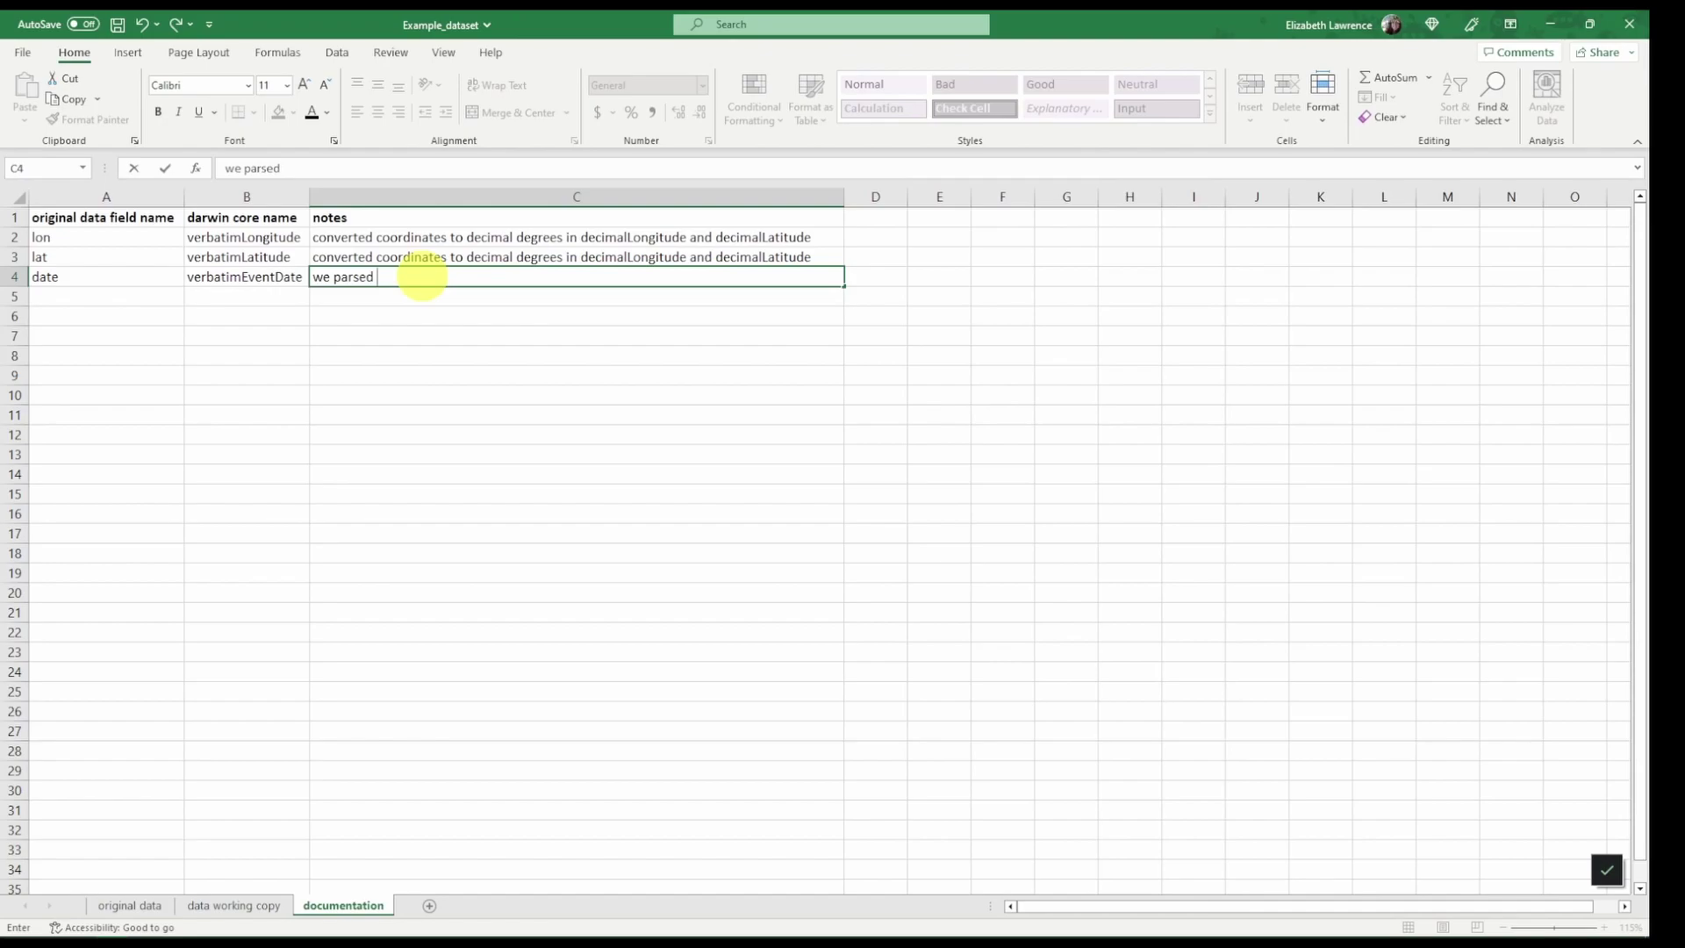
{"action": "type", "text": "day, month, year and conca"}
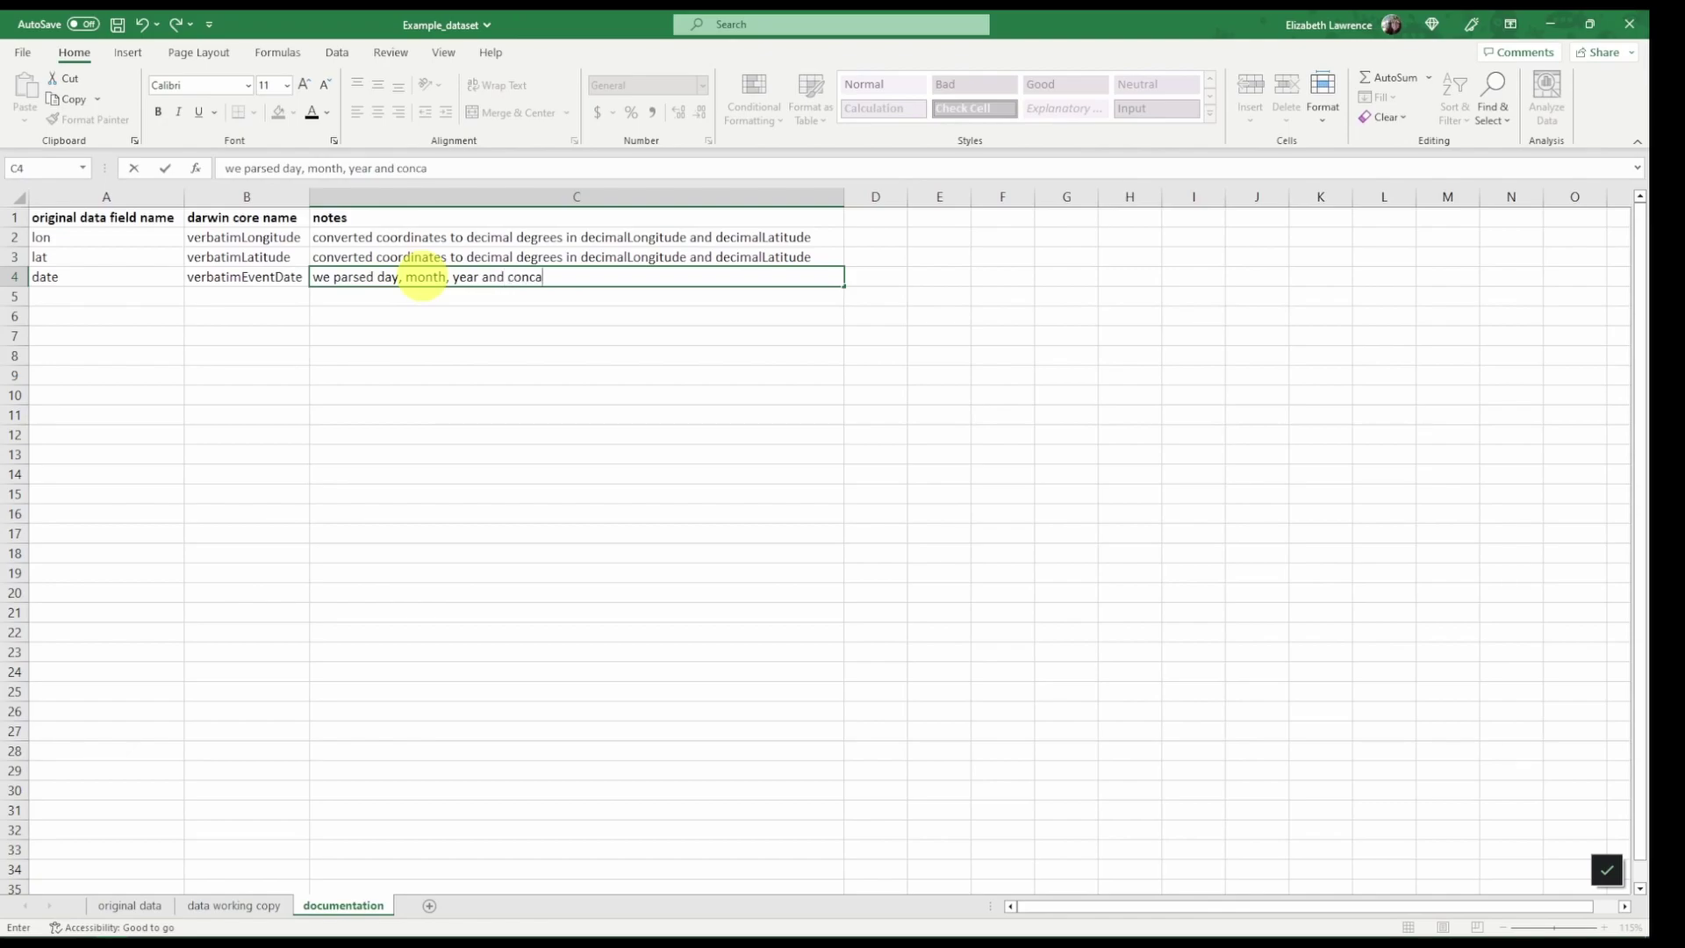
{"action": "type", "text": "tenated into new event"}
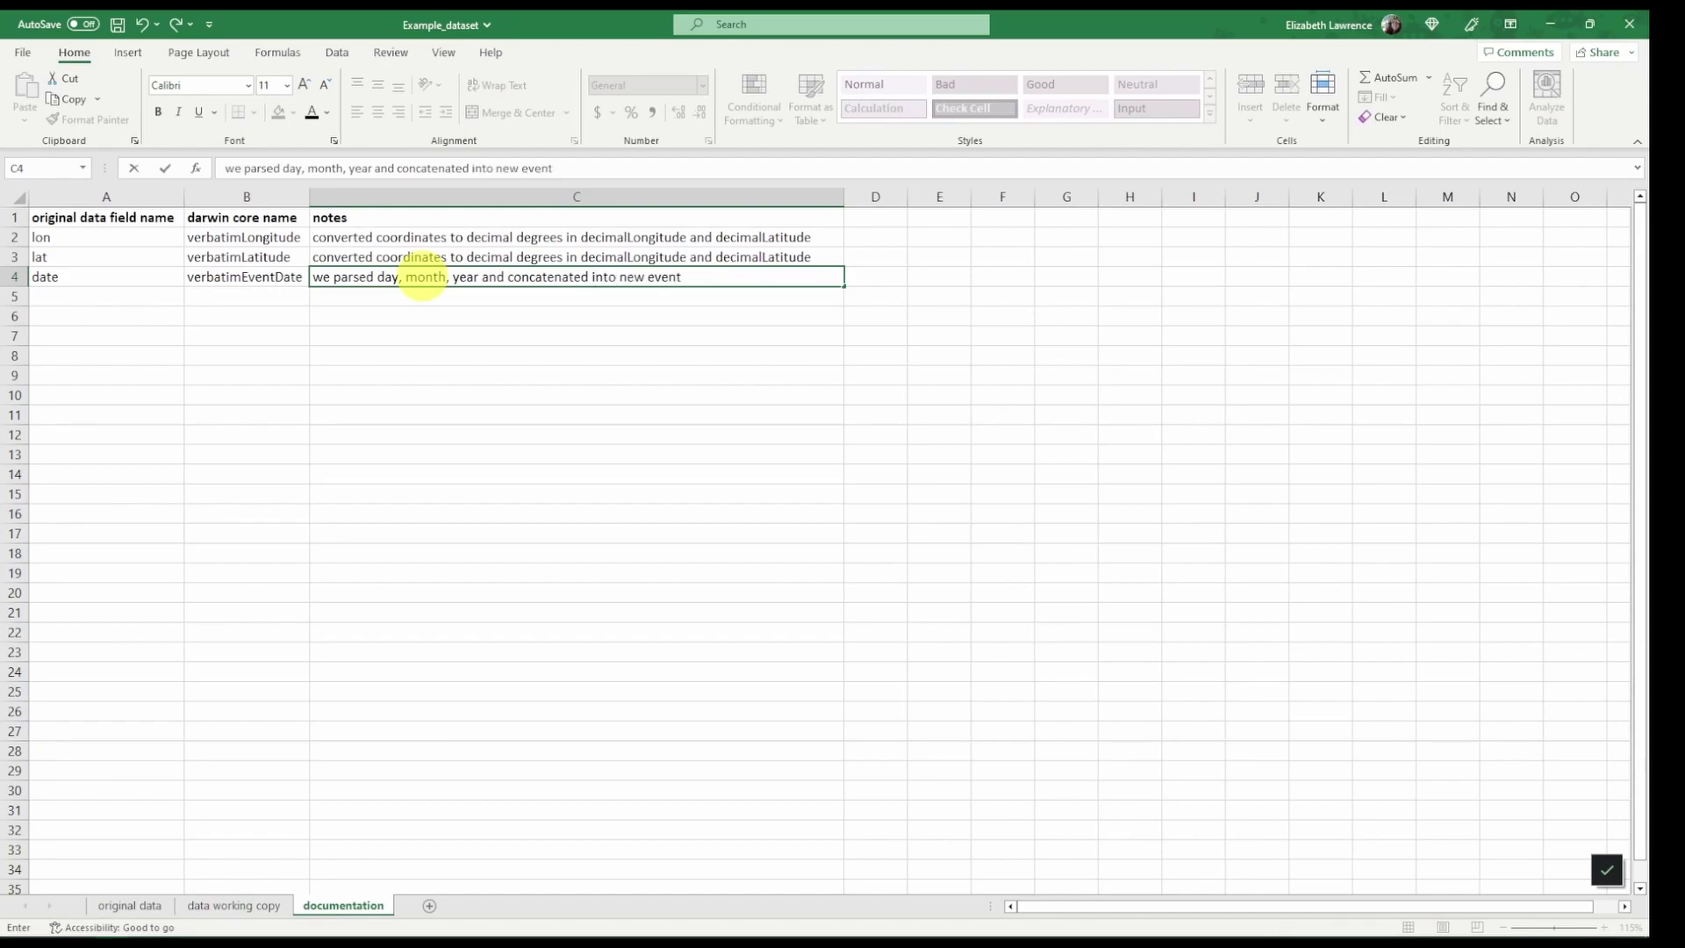
{"action": "type", "text": "Date field"}
{"action": "key", "text": "Return"}
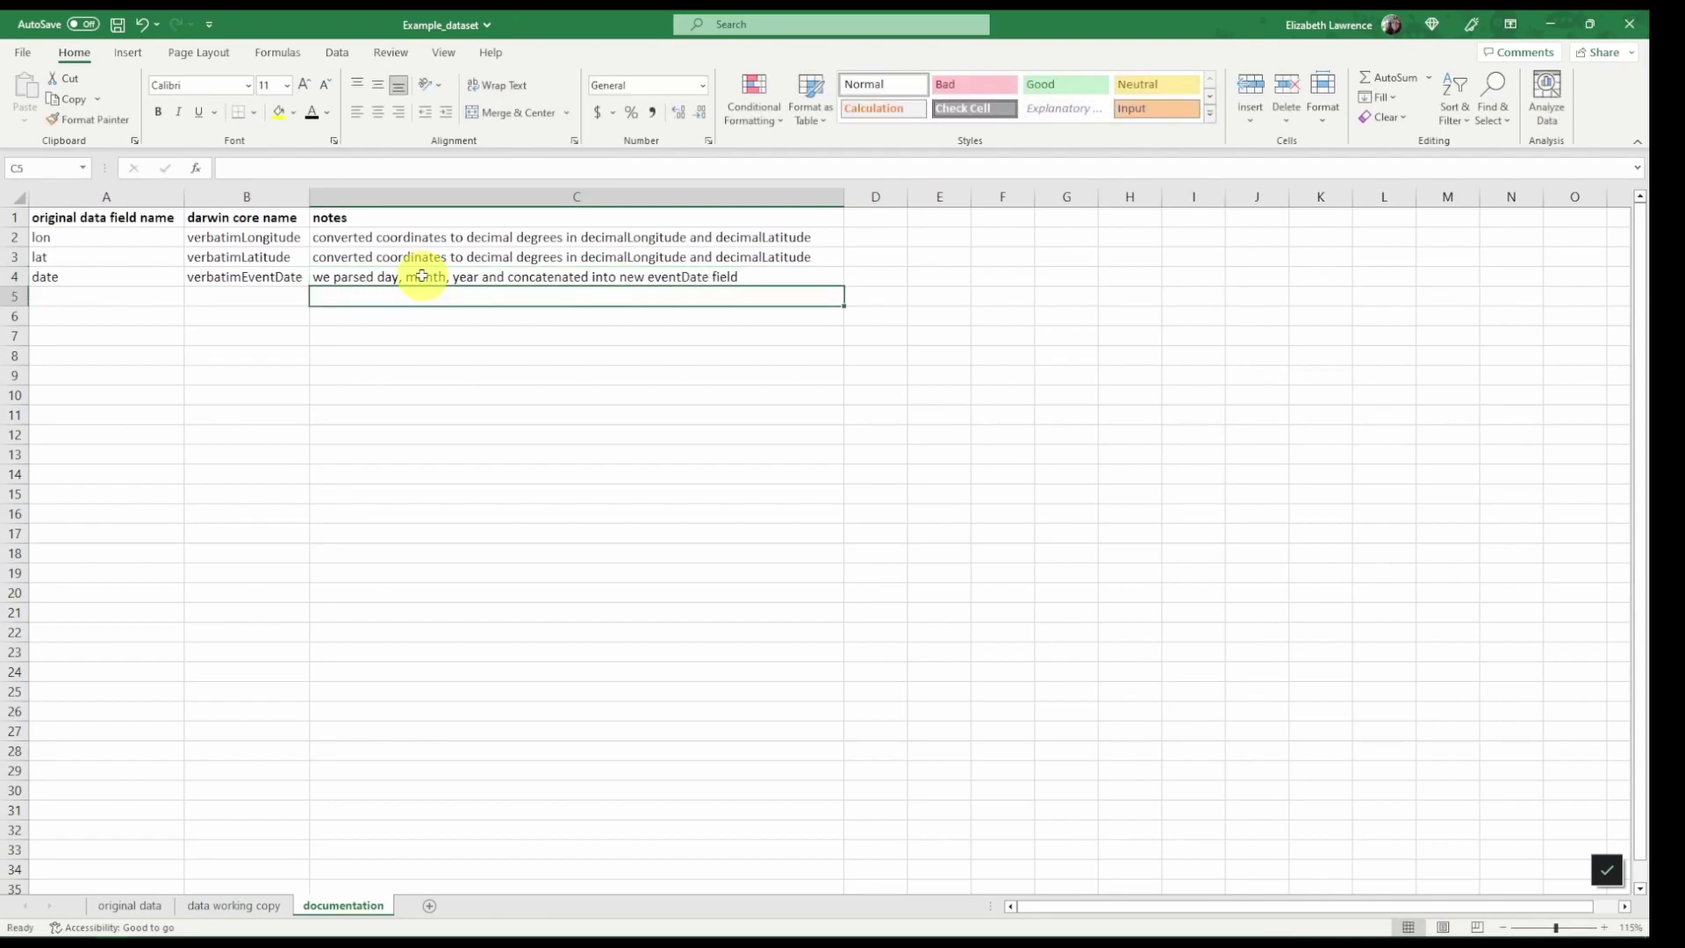
{"action": "left_click", "coordinate": [363, 321]}
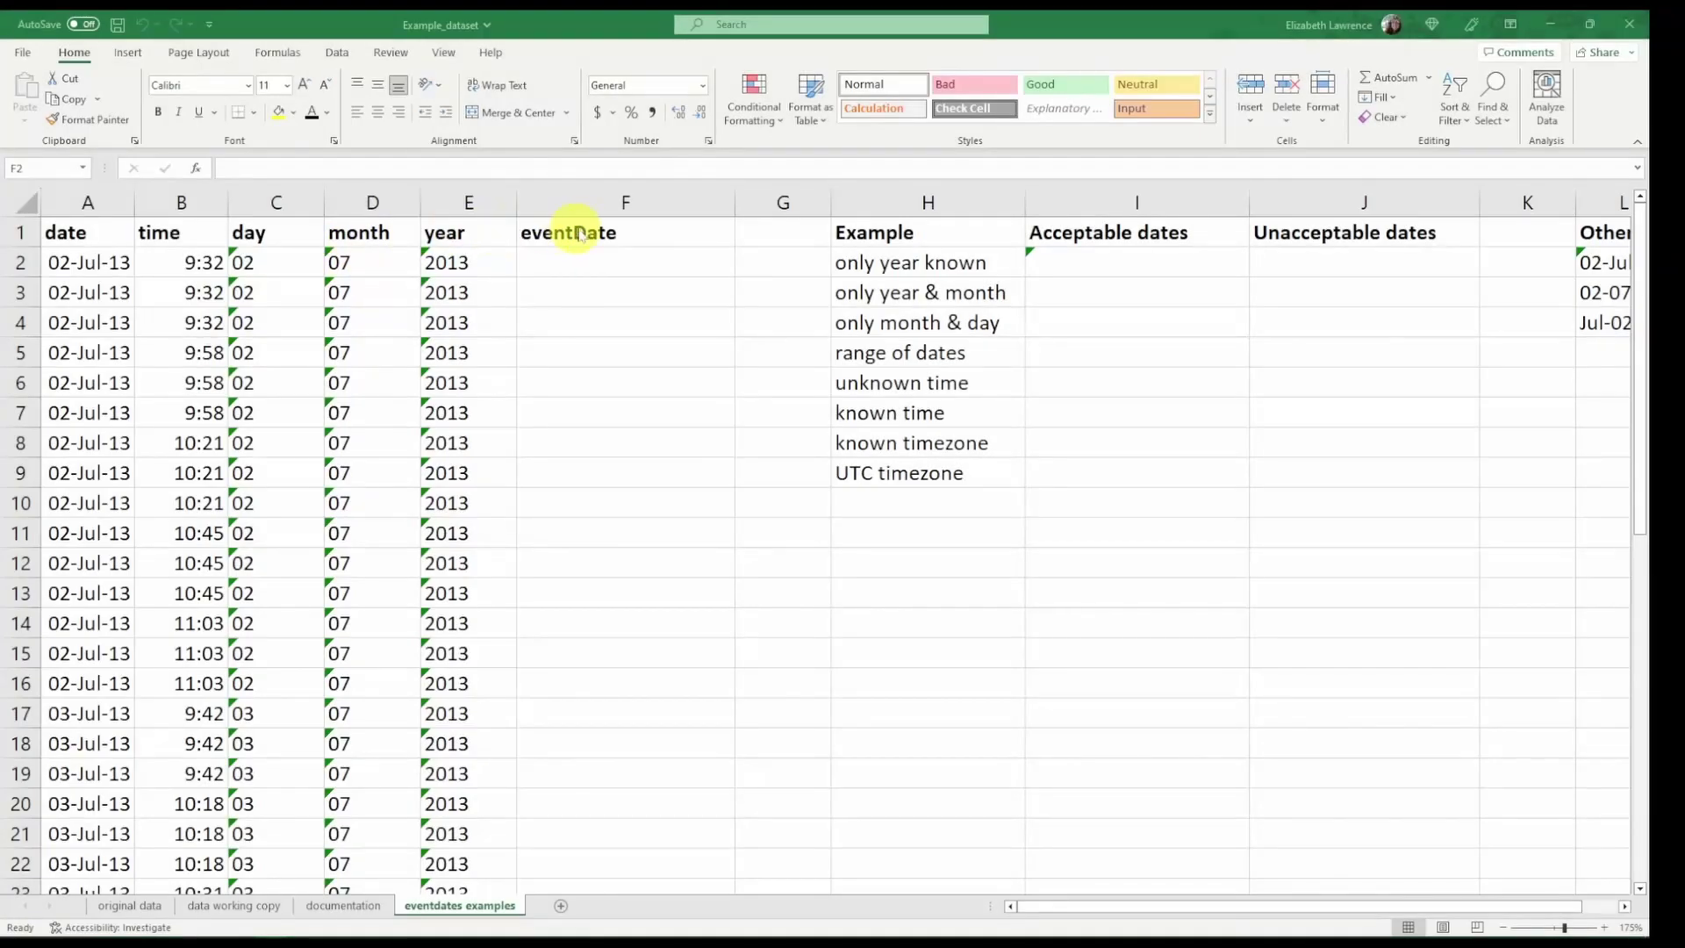
Start a CONCAT formula in F2 that joins year E2, month D2 and day C2 with hyphens between them.
{"action": "left_click", "coordinate": [584, 265]}
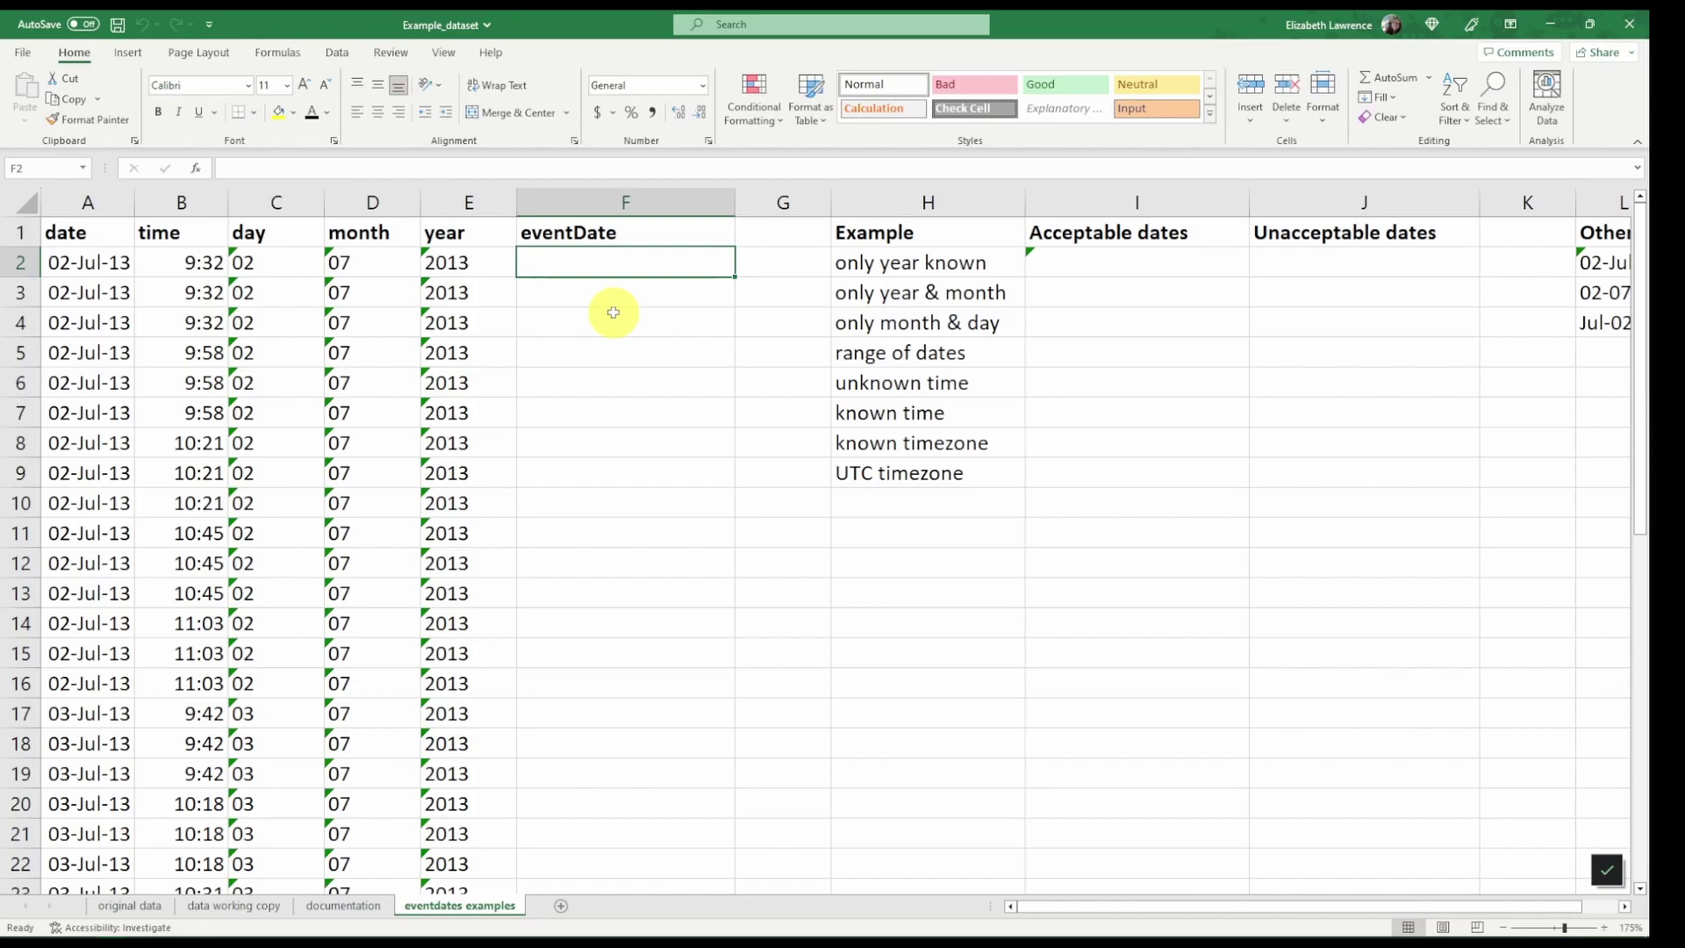
{"action": "type", "text": "=concat("}
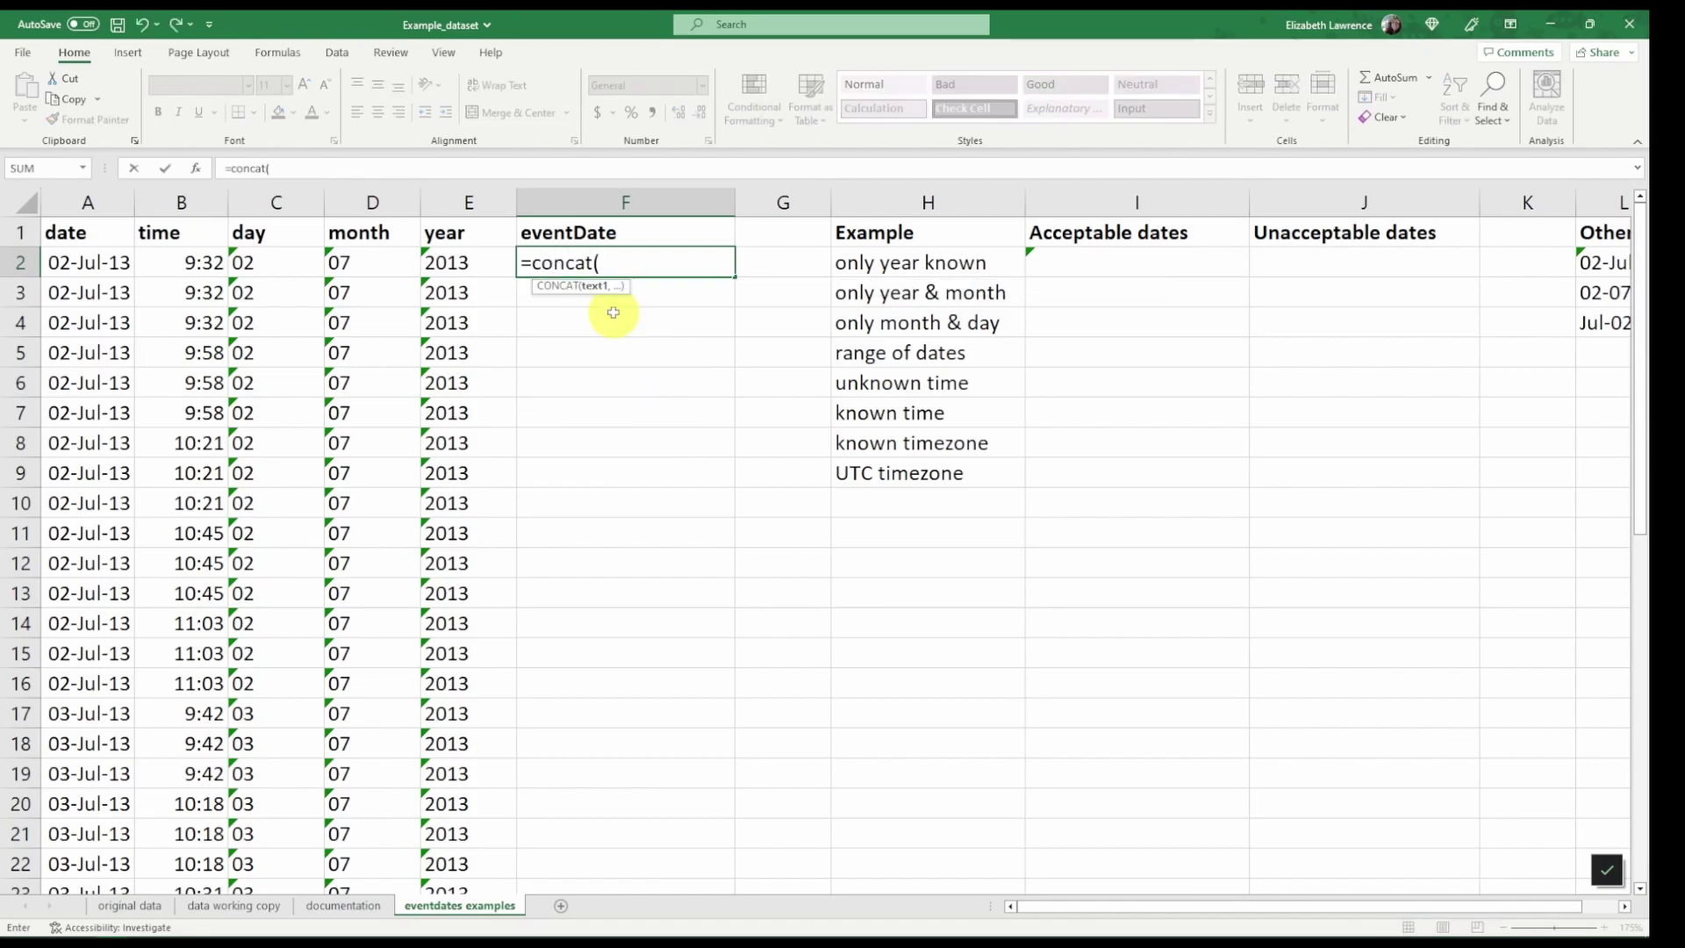
{"action": "left_click", "coordinate": [454, 257]}
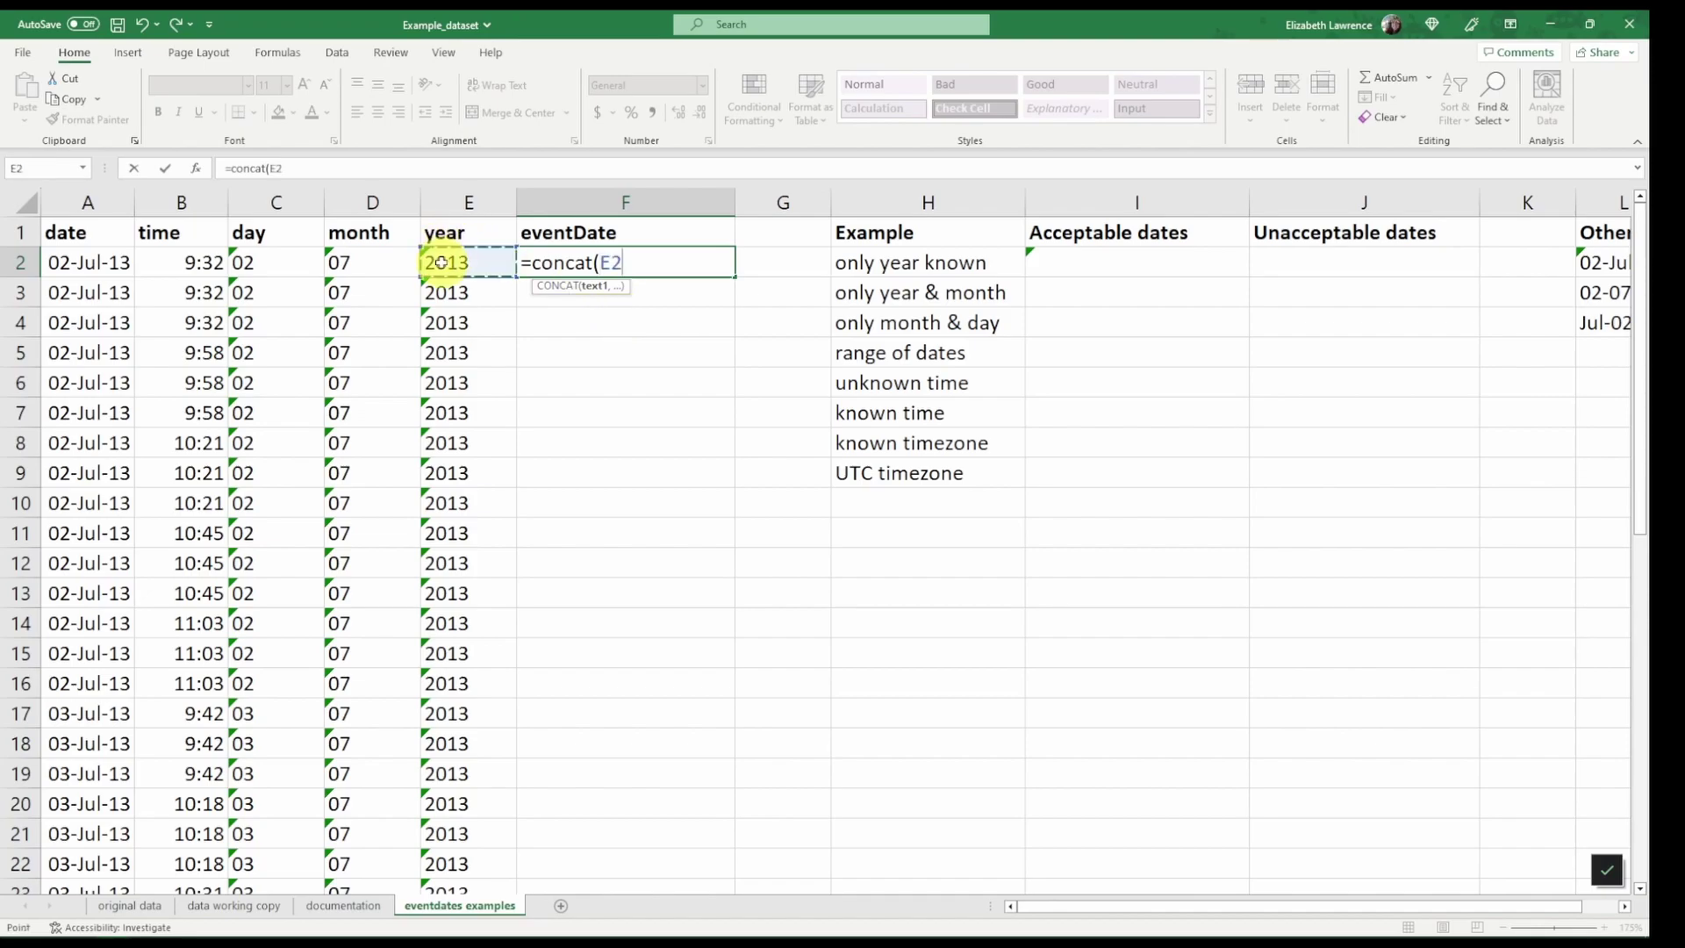
{"action": "type", "text": ",\"-\""}
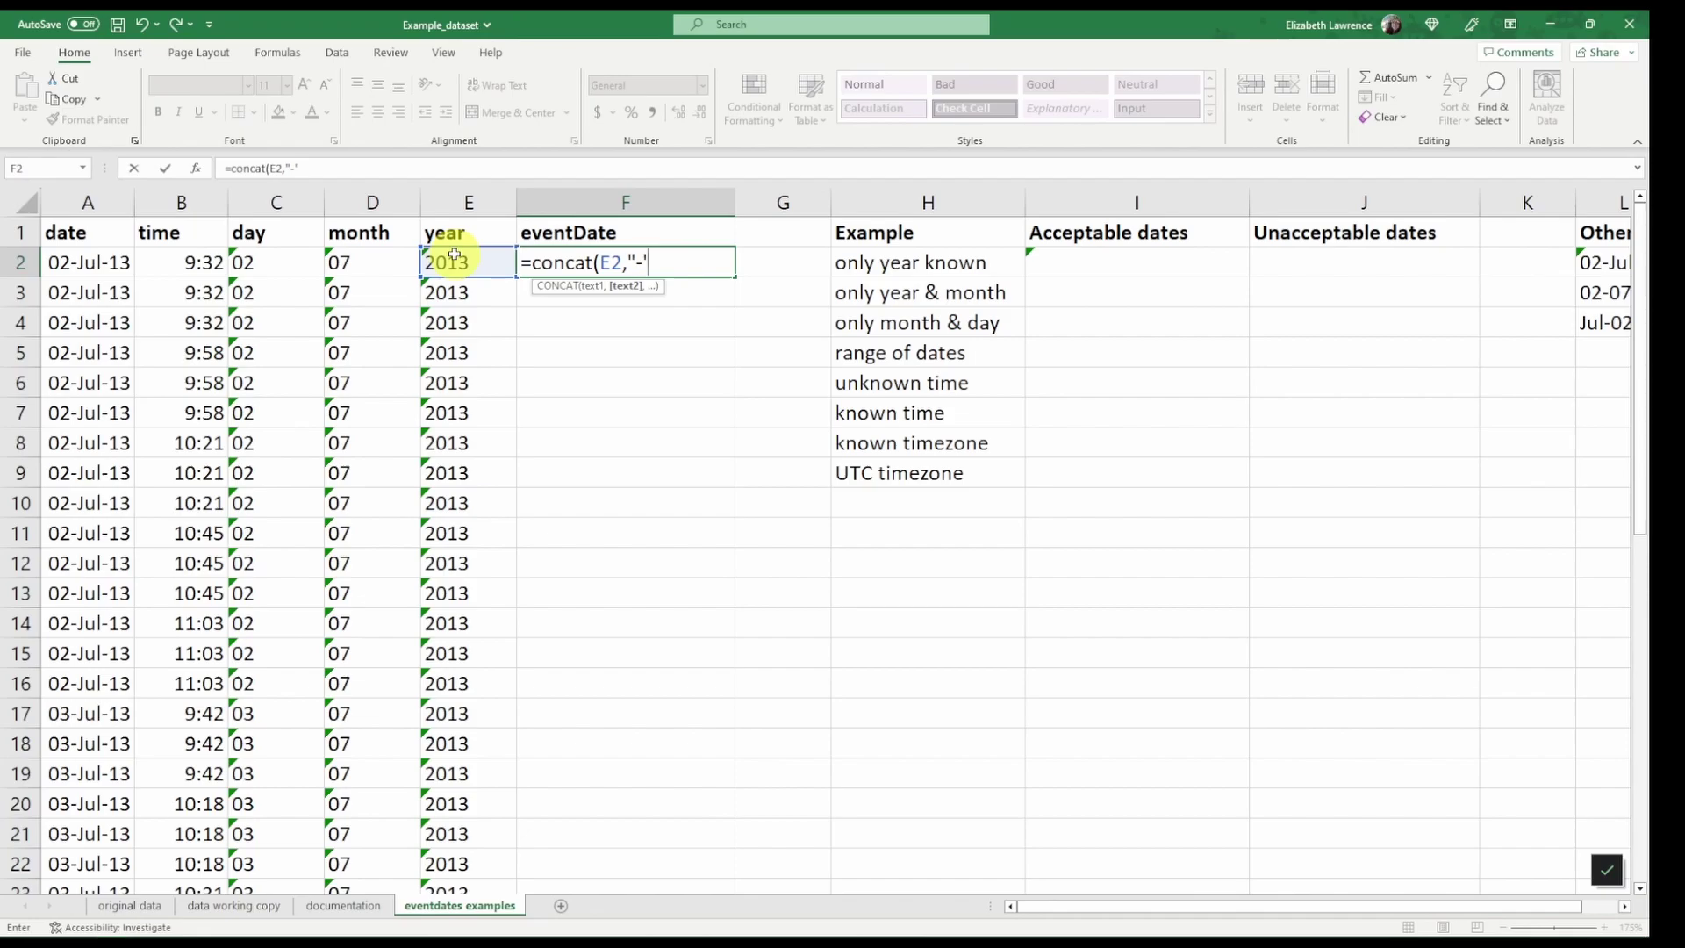
{"action": "type", "text": ","}
{"action": "left_click", "coordinate": [406, 255]}
{"action": "type", "text": ",\"-\","}
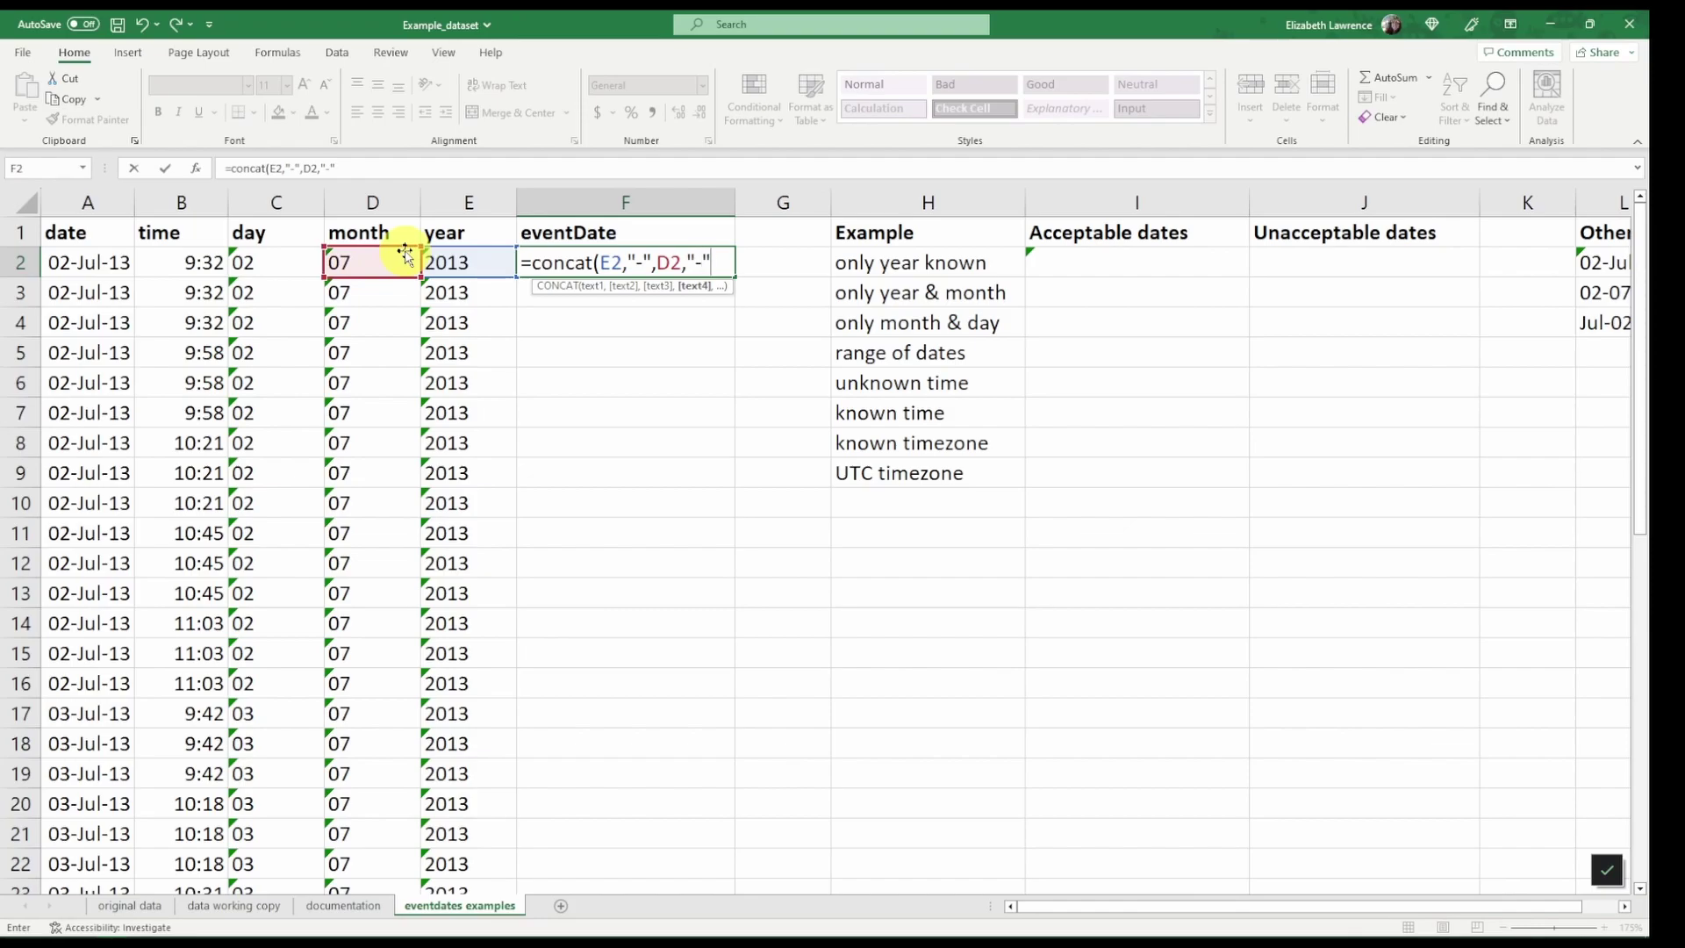
{"action": "left_click", "coordinate": [306, 265]}
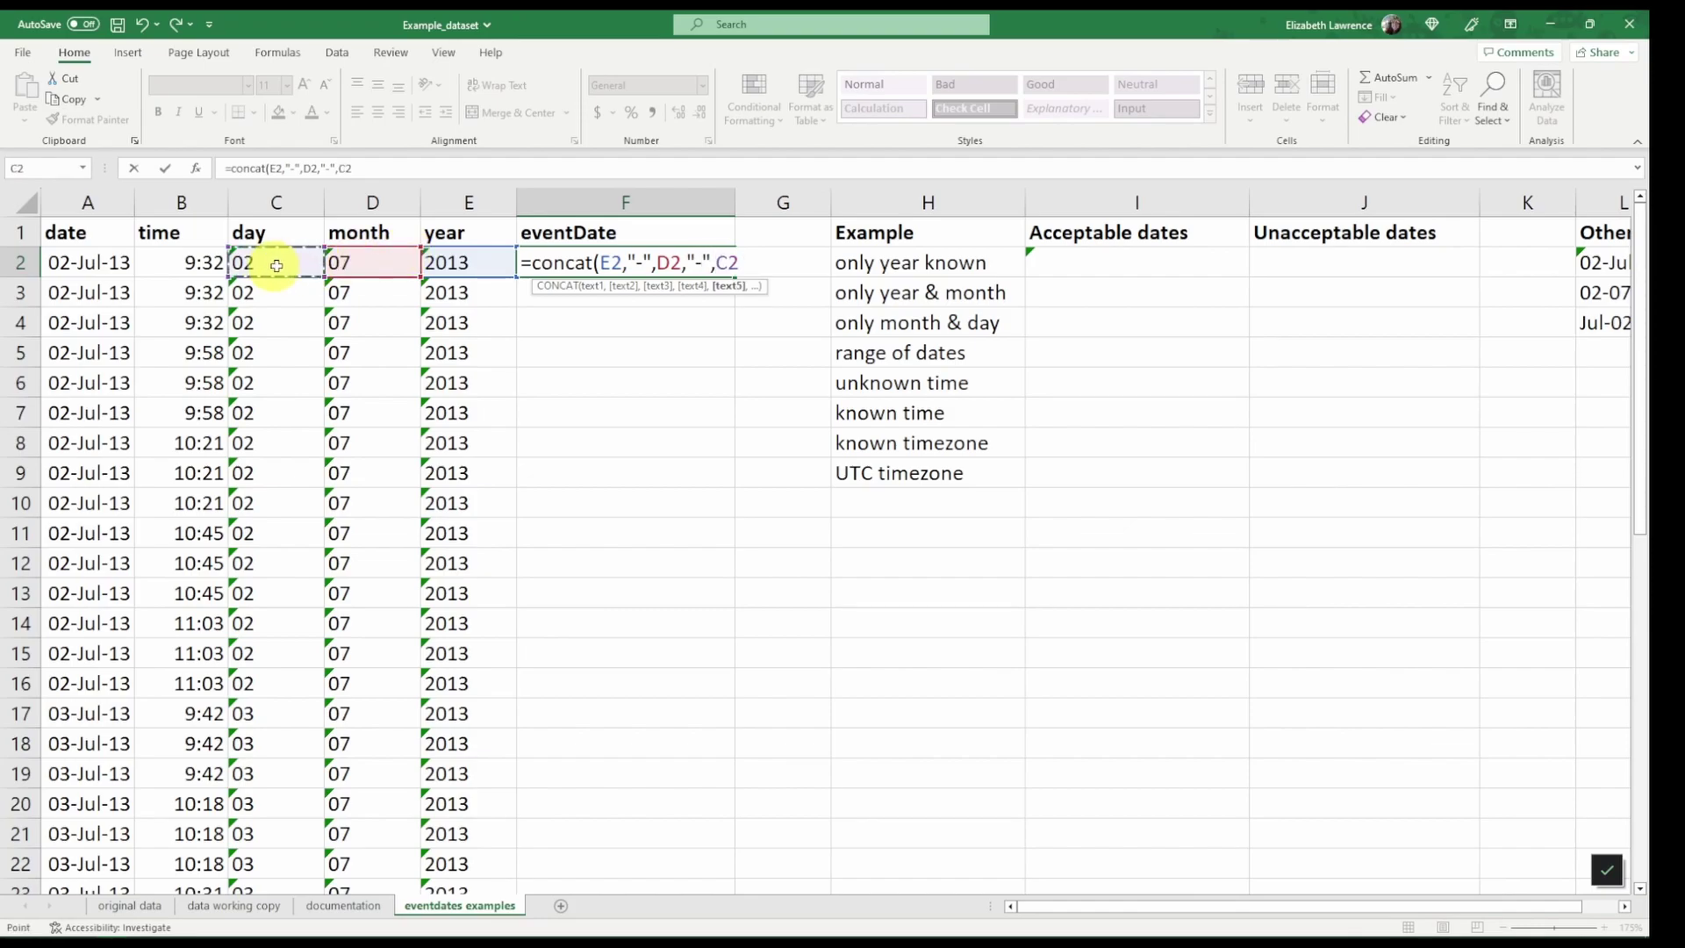
Extend the eventDate formula with the separator "T" and the time in B2, and enter it.
{"action": "type", "text": ","}
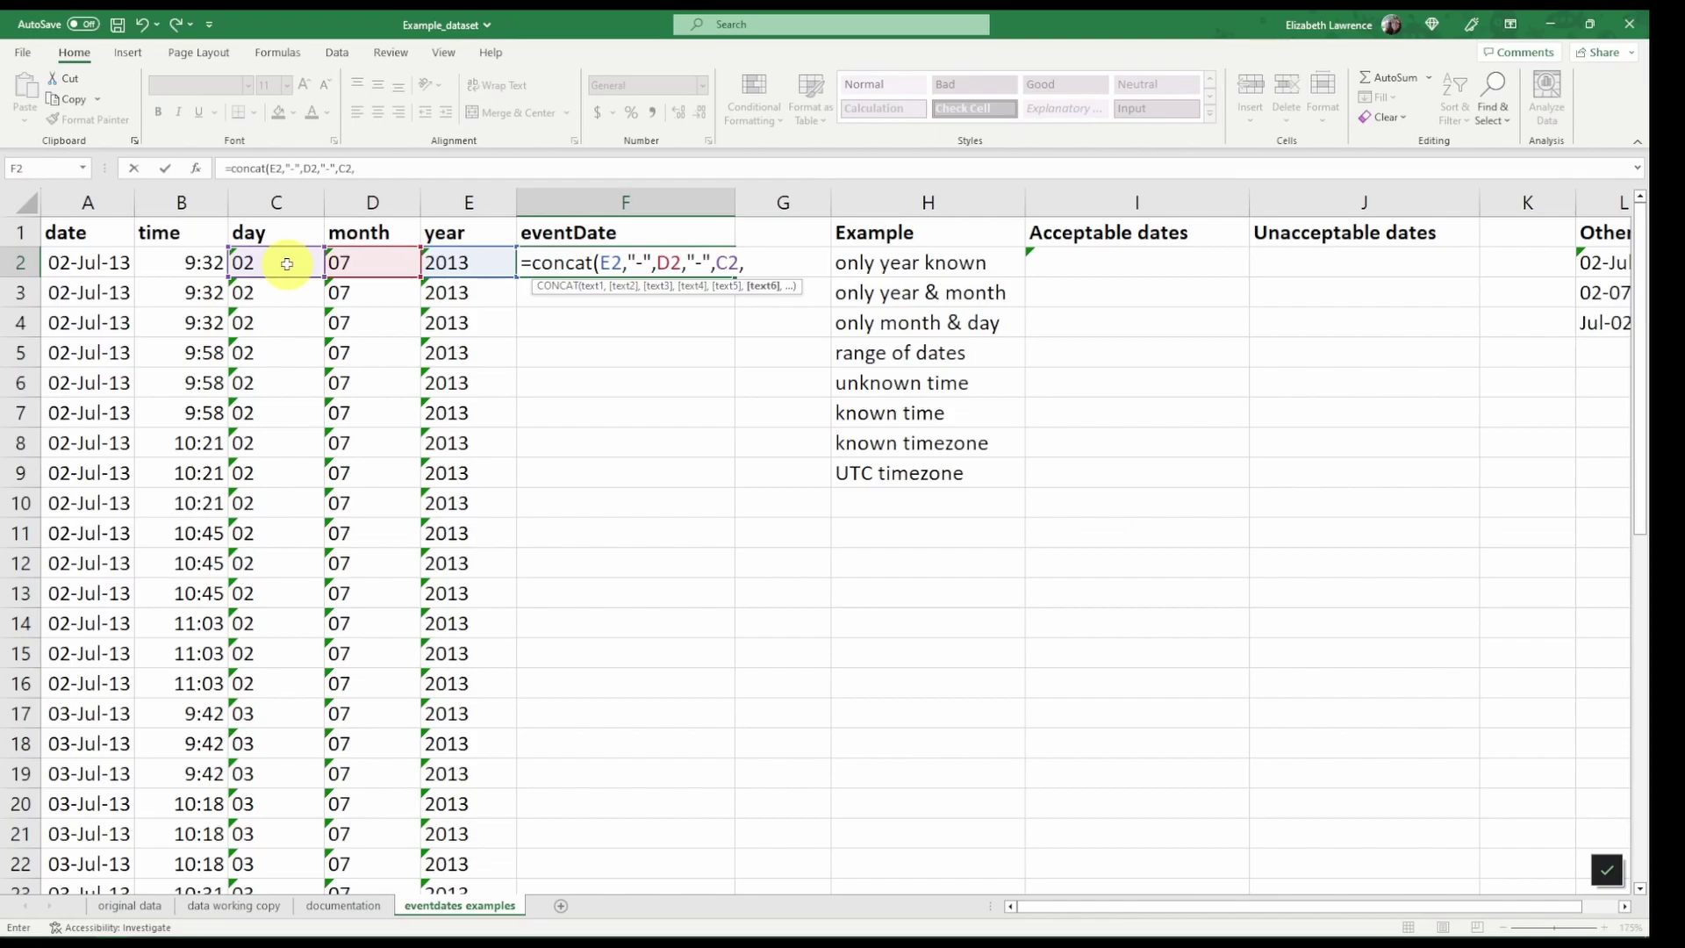
{"action": "type", "text": "\"T\")"}
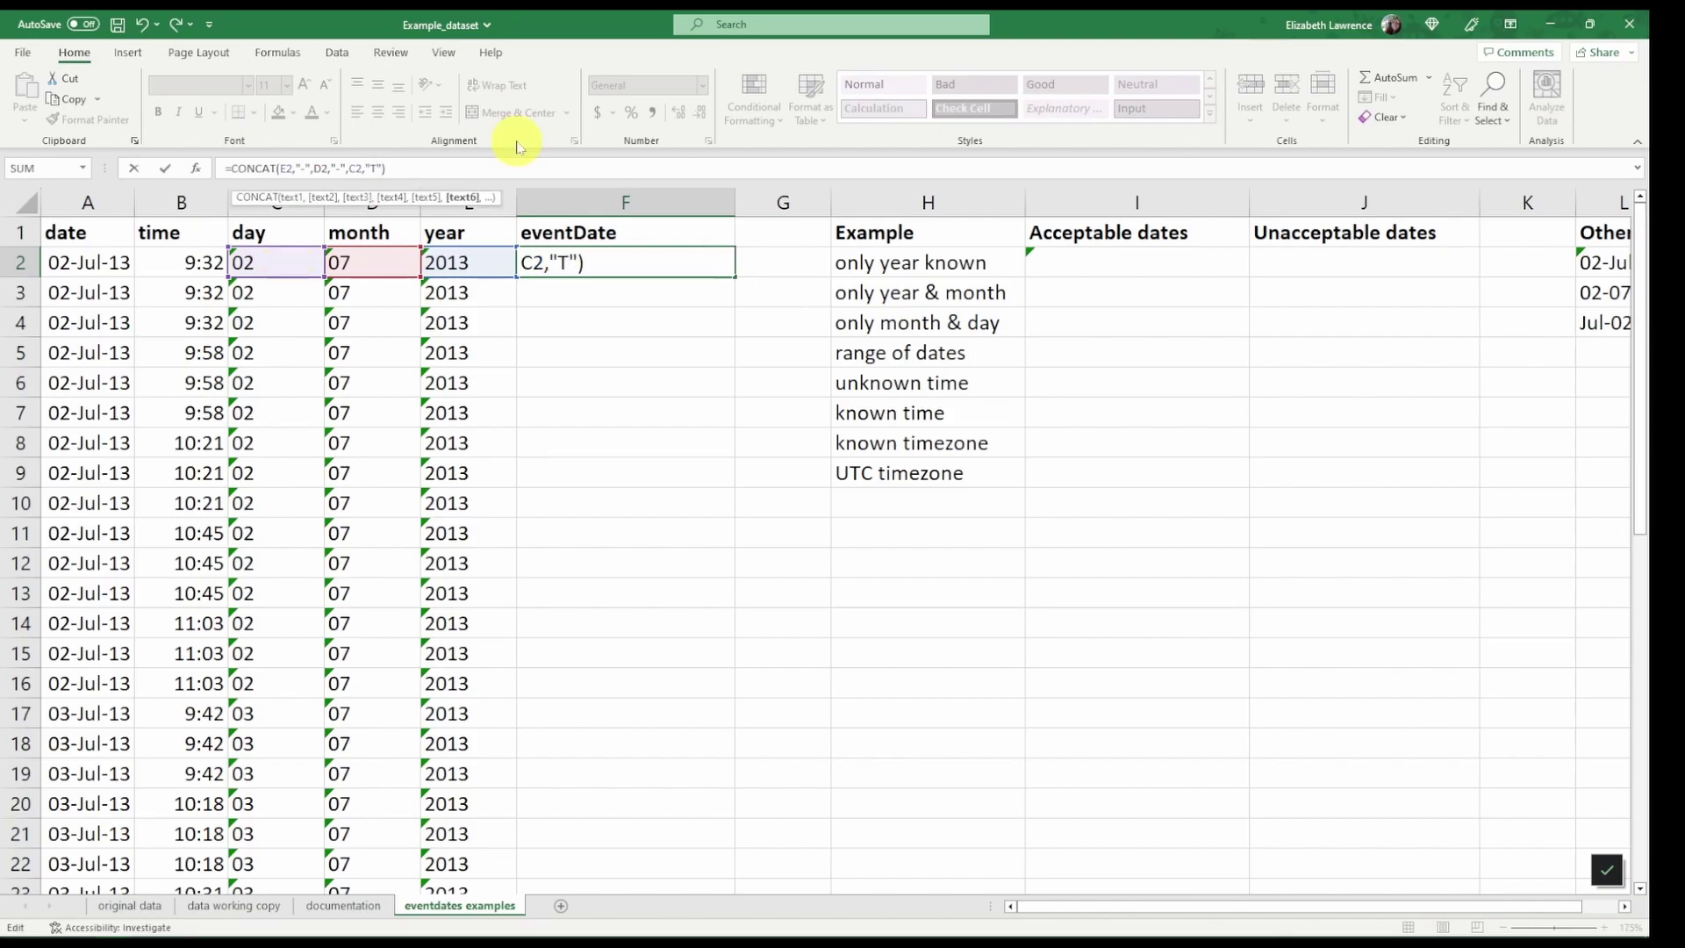
{"action": "type", "text": ","}
{"action": "left_click", "coordinate": [179, 266]}
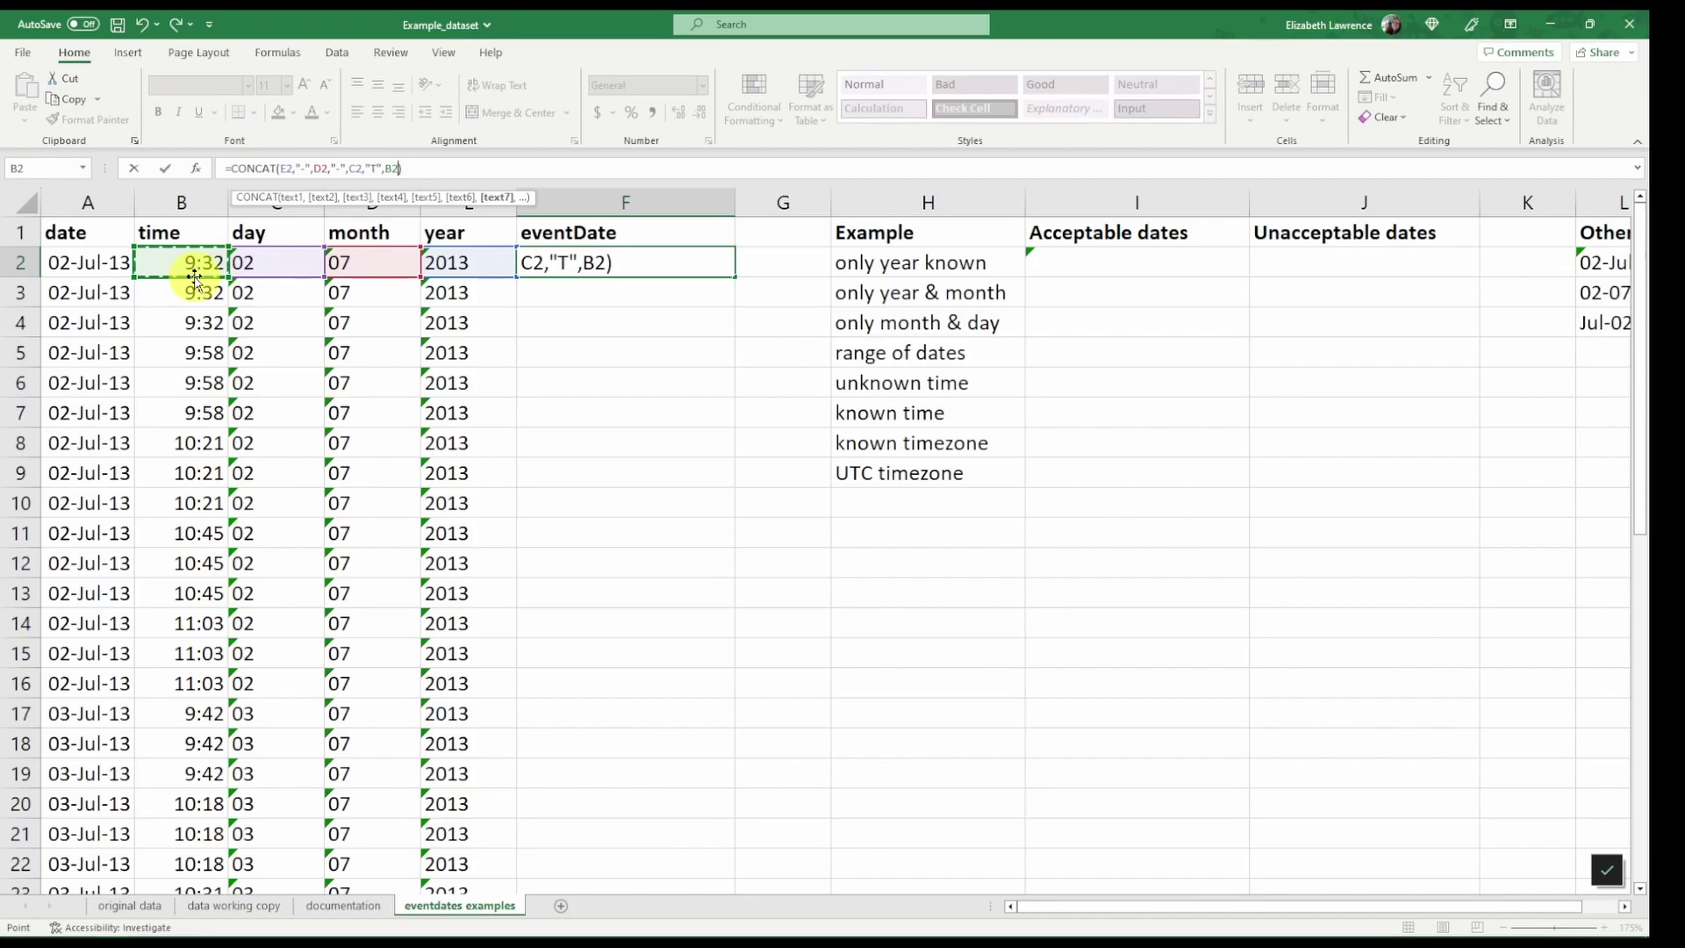
{"action": "key", "text": "Return"}
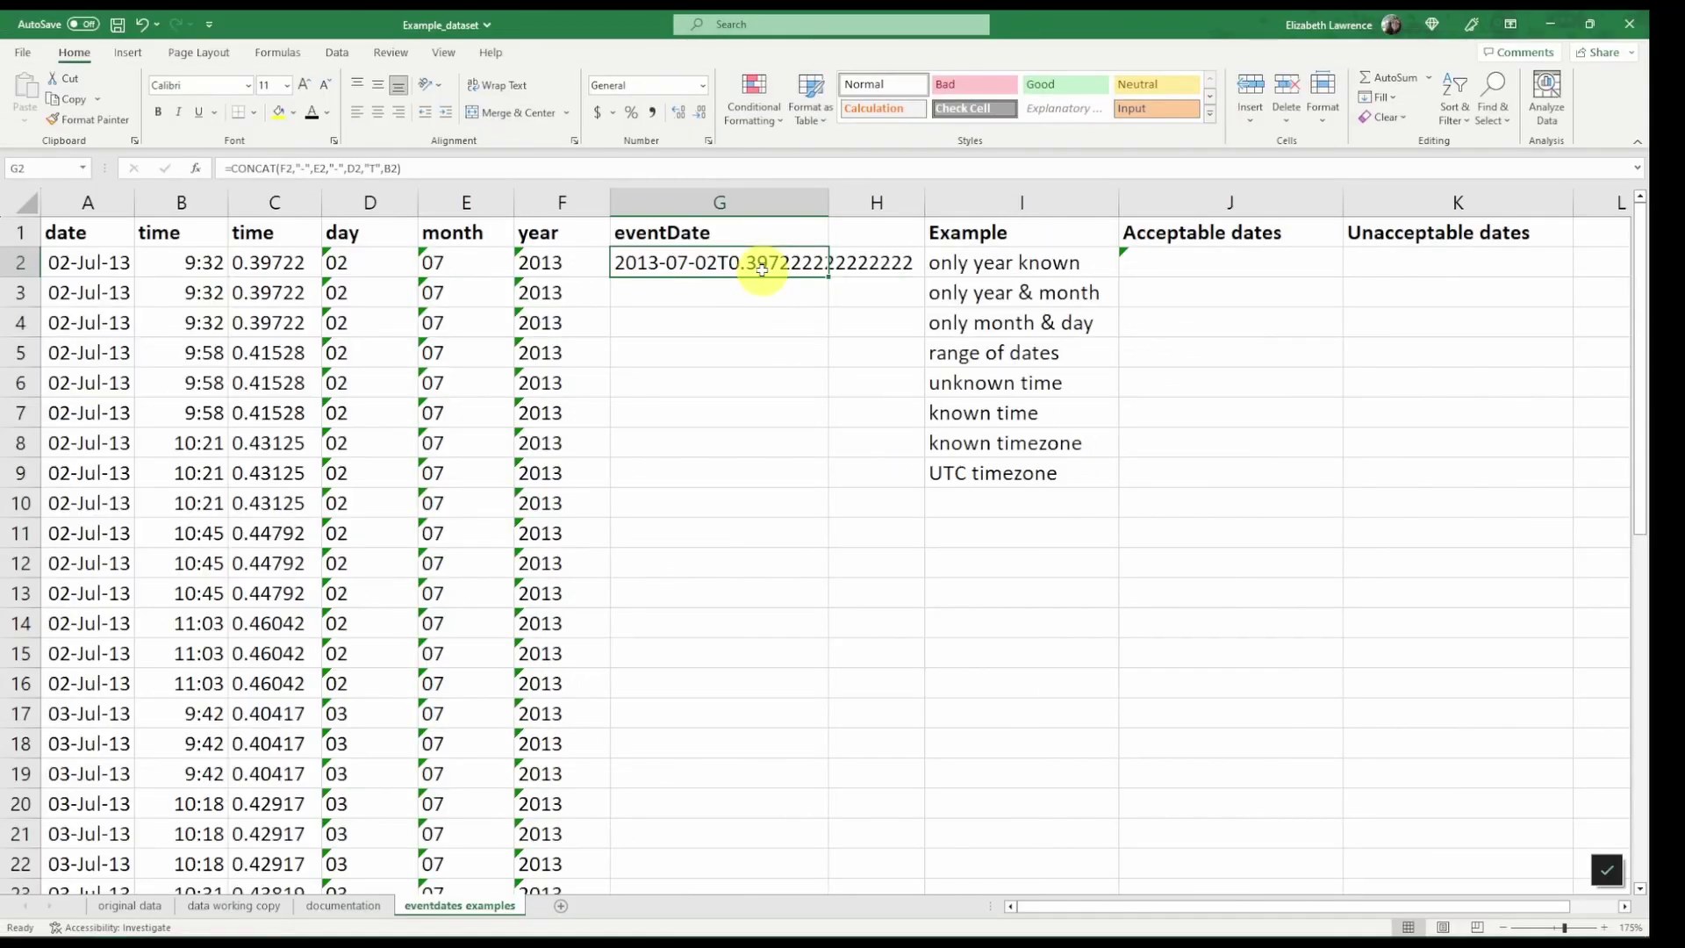
Wrap the time reference B2 in a TEXT function within the eventDate formula in G2.
{"action": "left_click", "coordinate": [386, 167]}
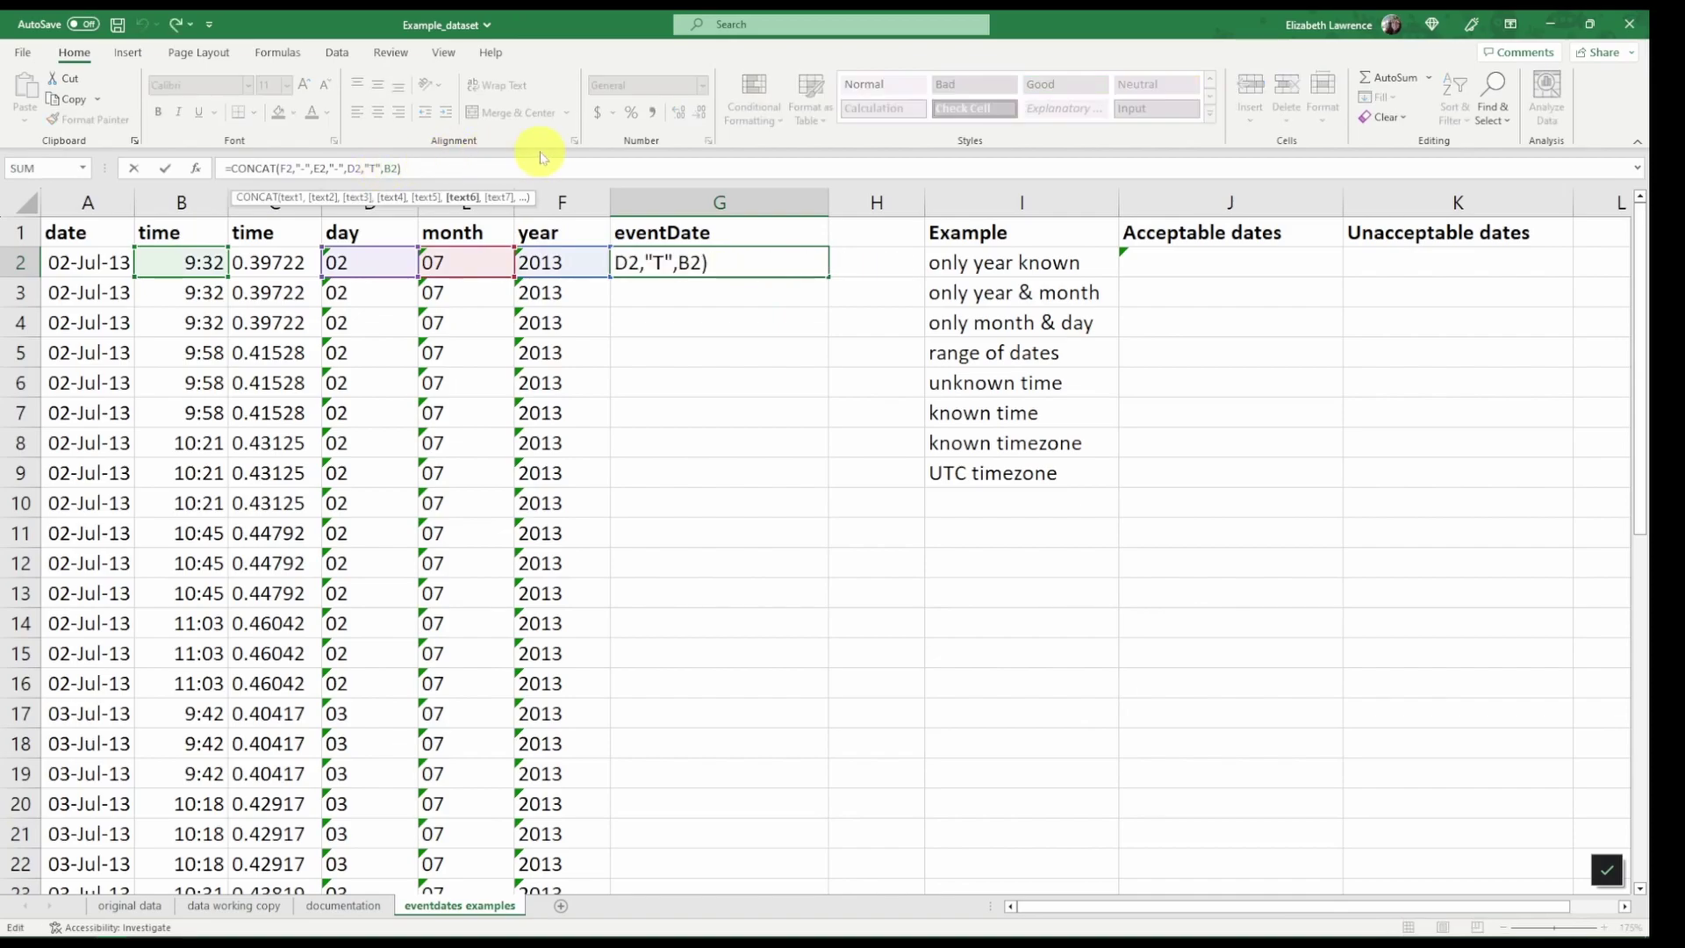
{"action": "key", "text": "Right"}
{"action": "type", "text": "TEXT"}
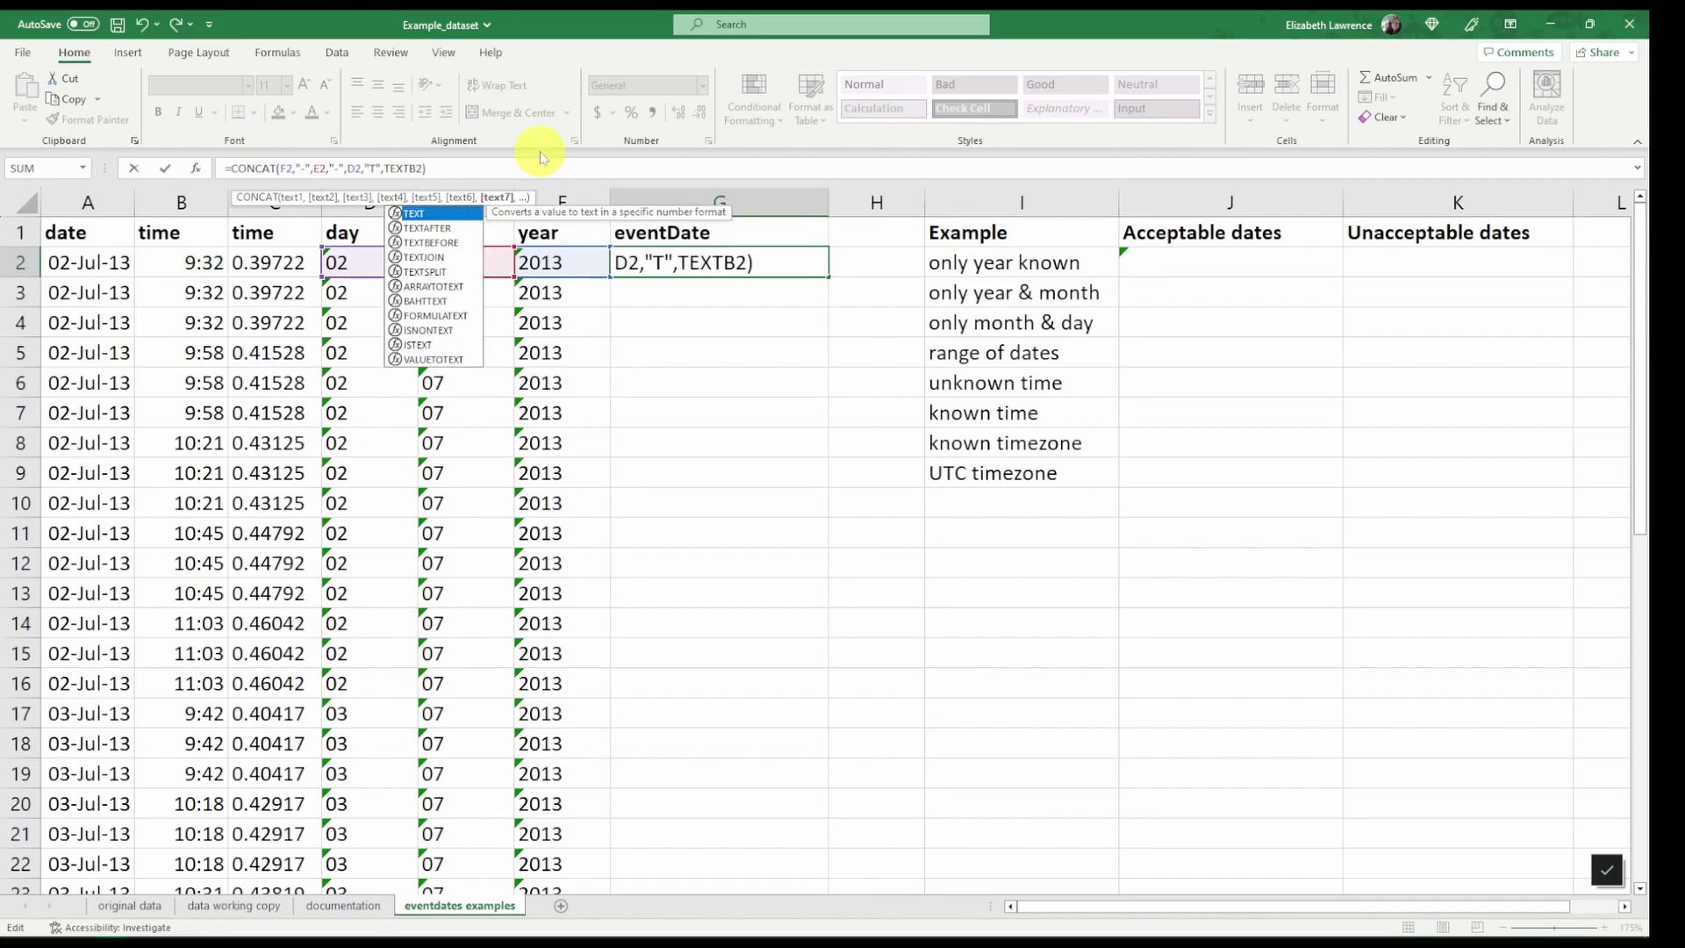
{"action": "type", "text": "(B2"}
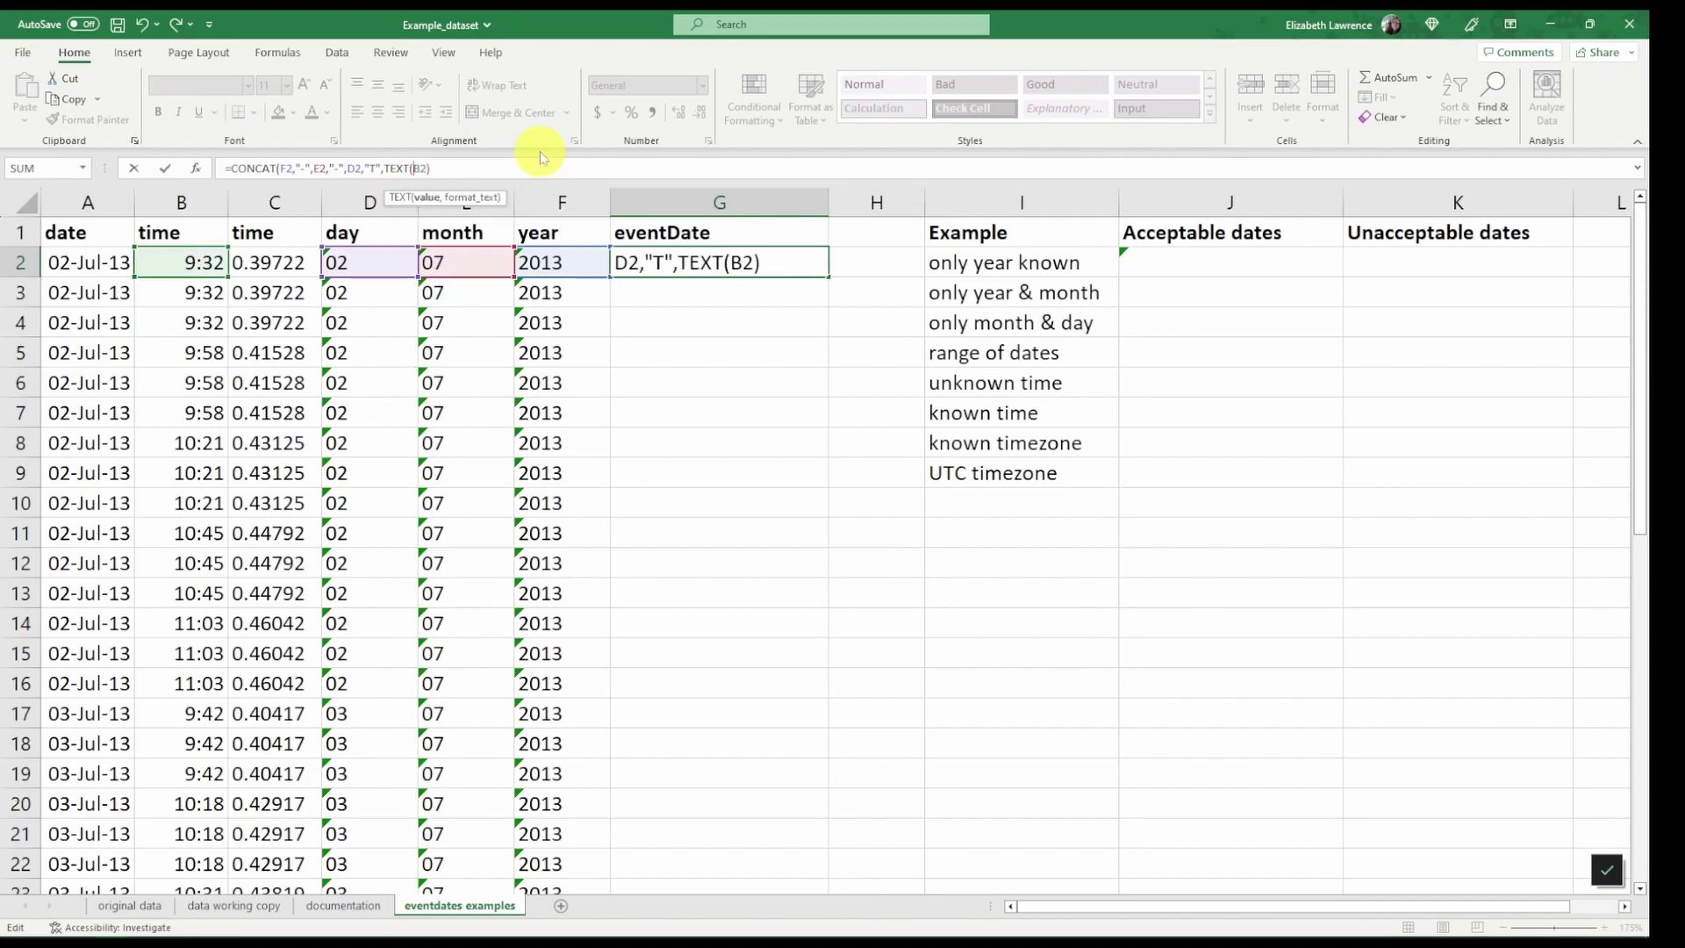
{"action": "type", "text": ","}
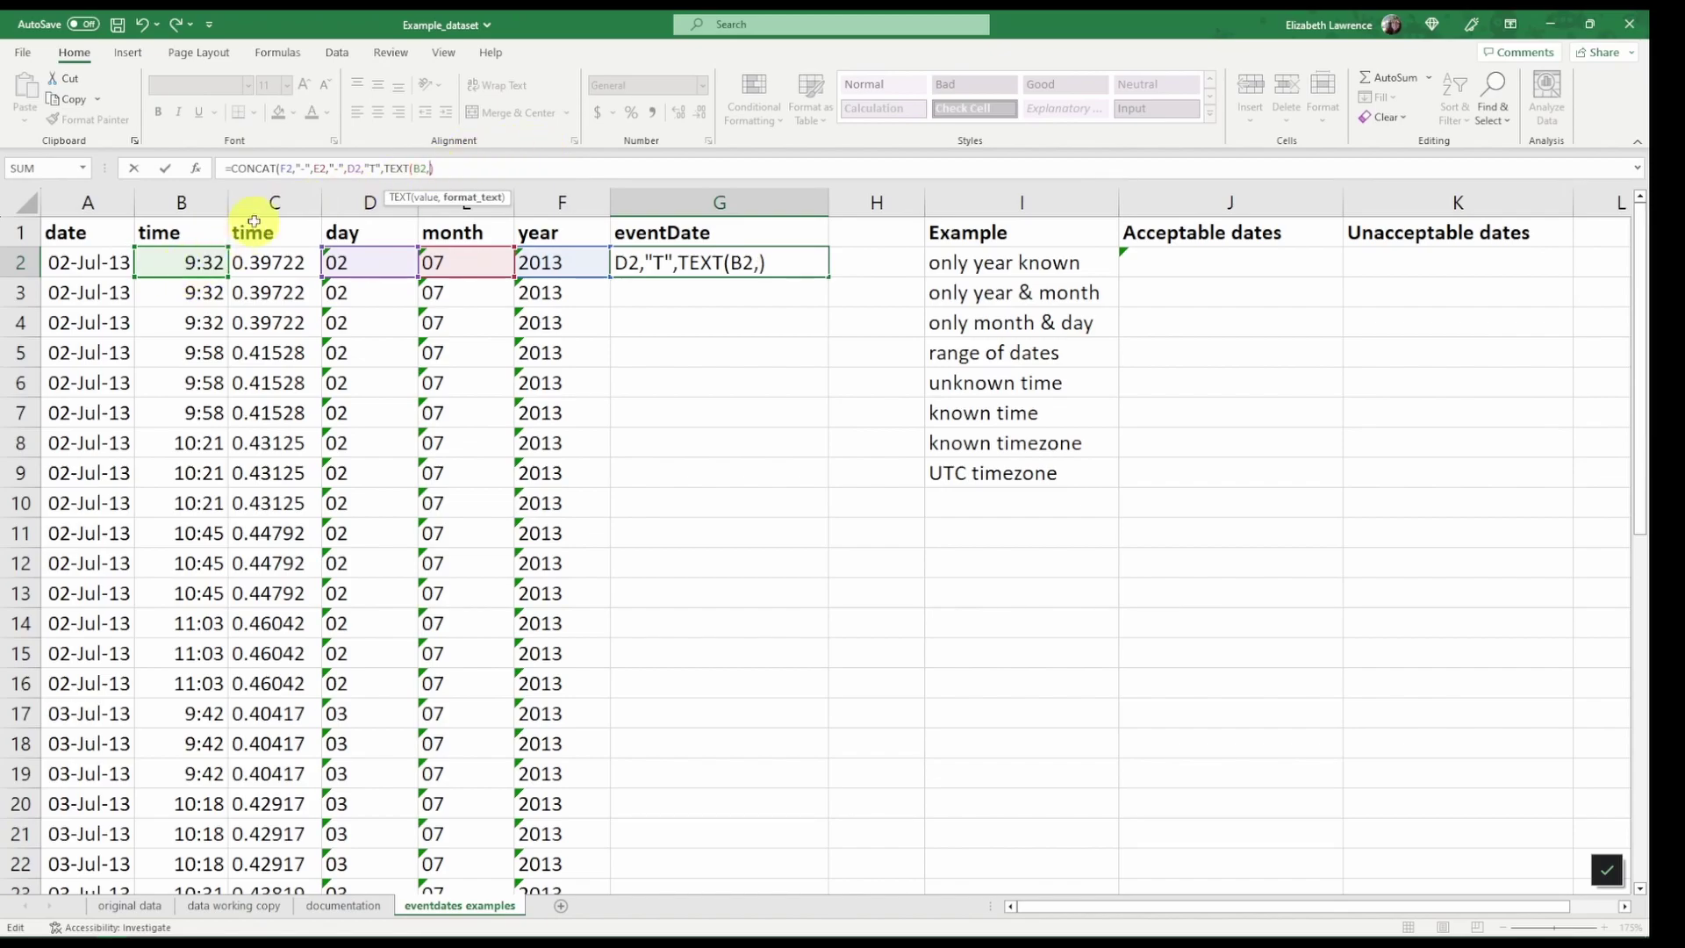
Give the TEXT function the format "hh:mm", without seconds, and complete the eventDate formula in G2.
{"action": "type", "text": "\"hh:mm"}
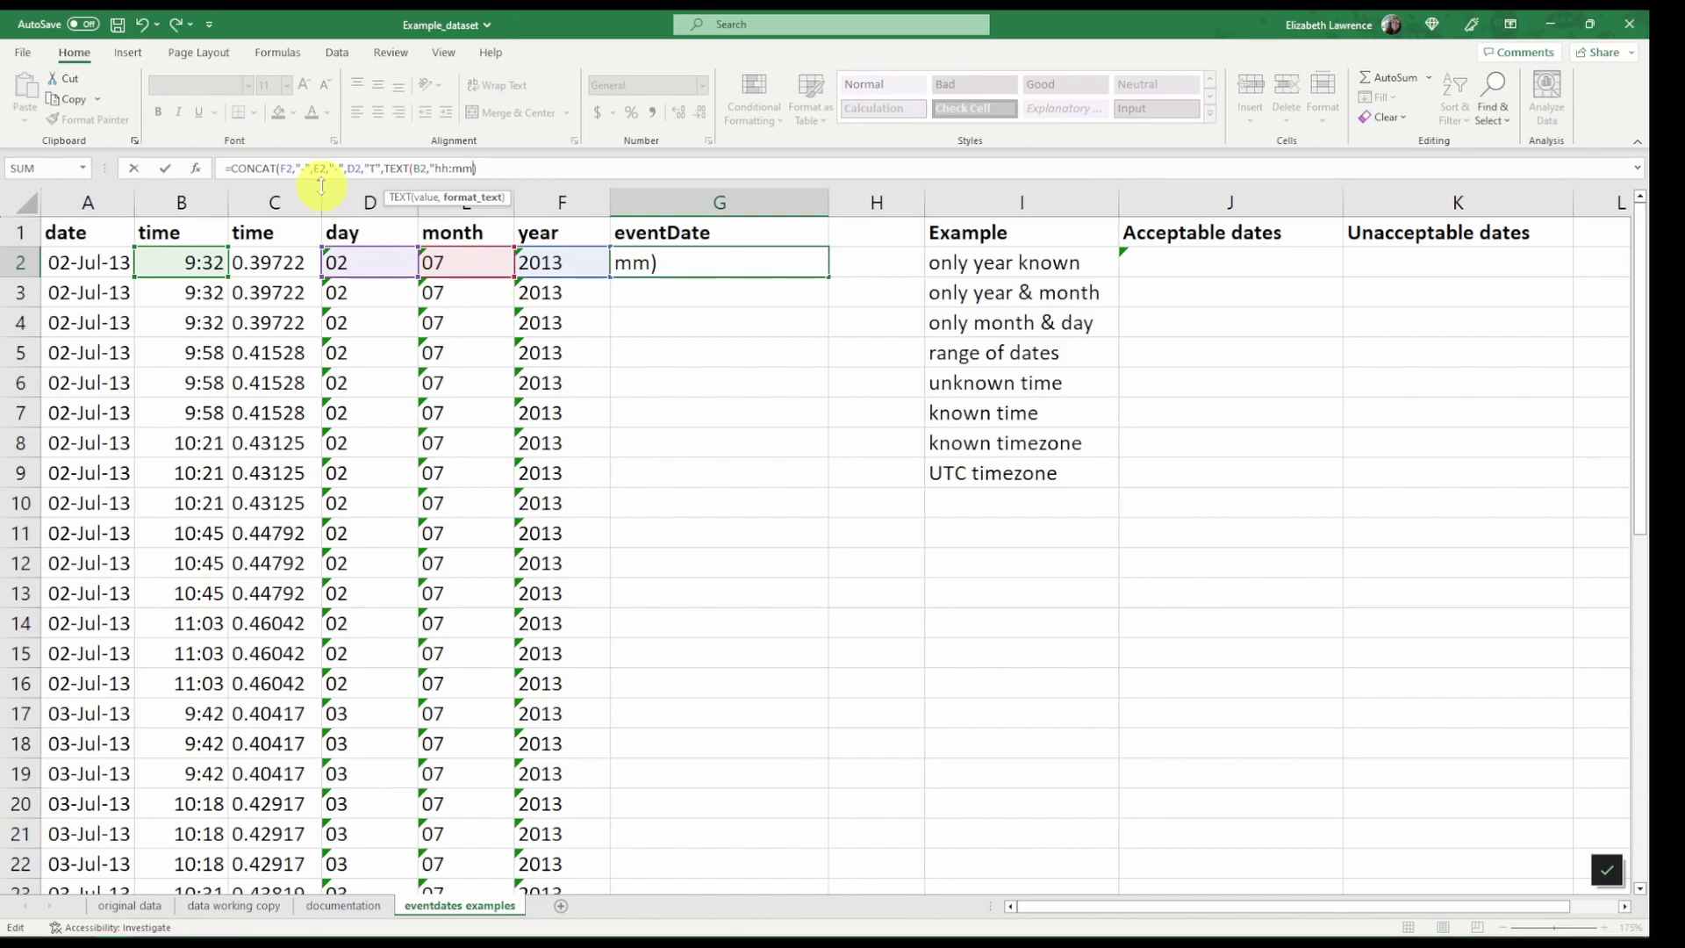
{"action": "type", "text": ":ss"}
{"action": "key", "text": "BackSpace"}
{"action": "key", "text": "BackSpace"}
{"action": "key", "text": "BackSpace"}
{"action": "type", "text": "\""}
{"action": "left_click", "coordinate": [511, 168]}
{"action": "type", "text": ")"}
{"action": "key", "text": "Return"}
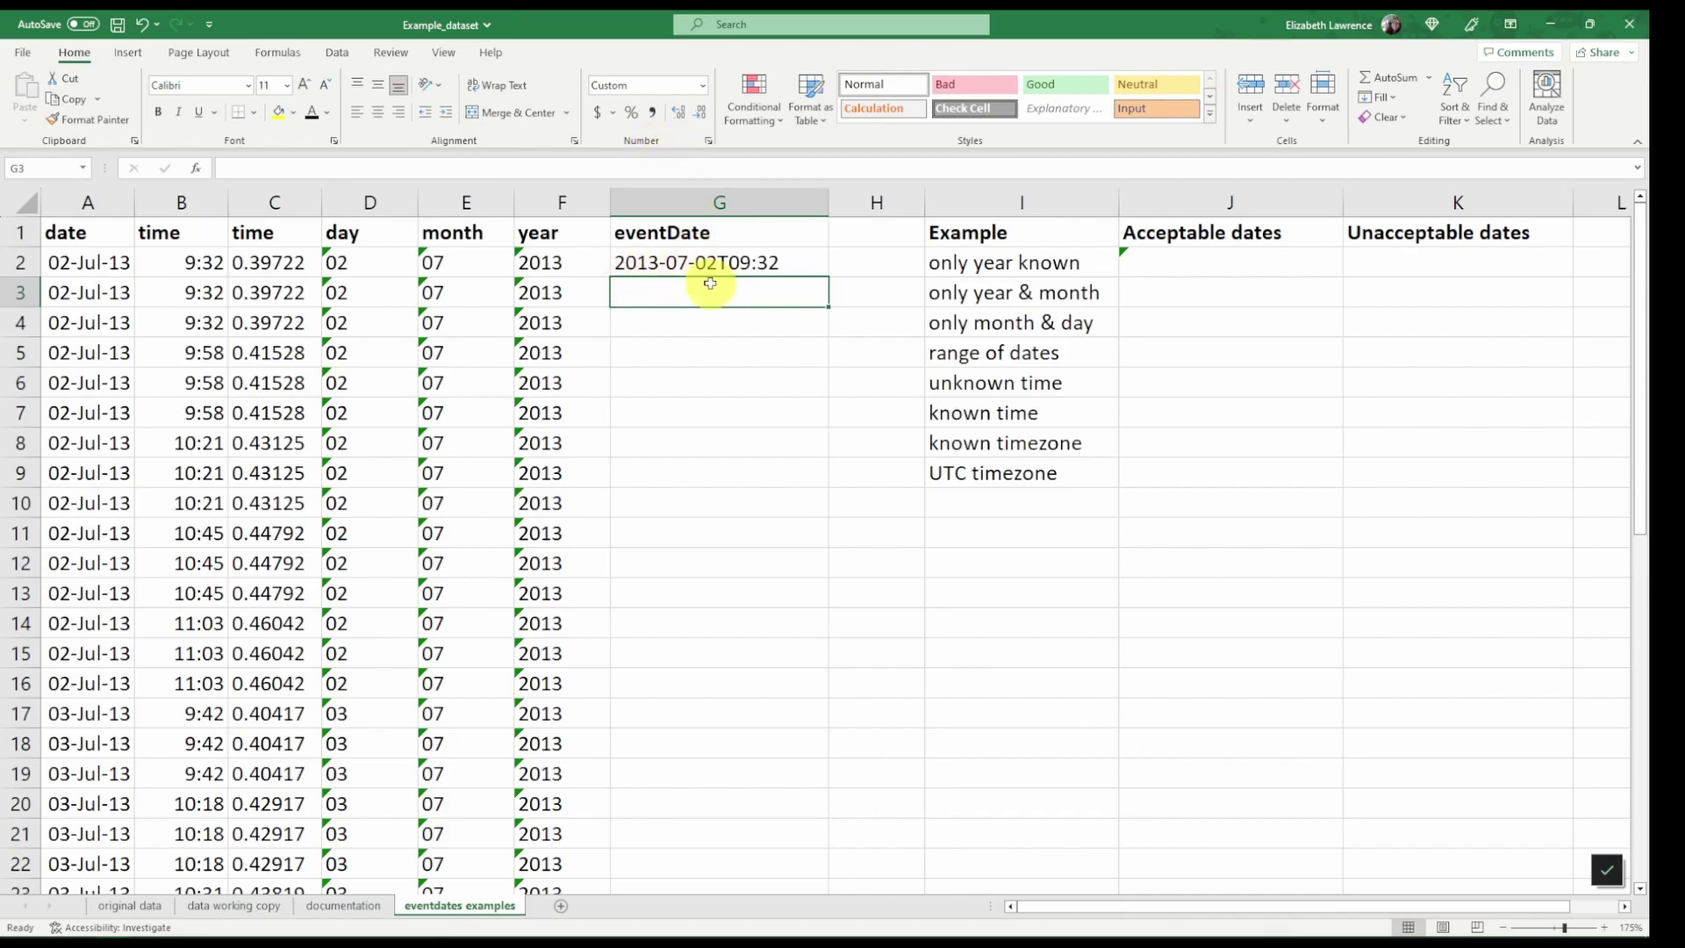
Fill the eventDate formula from G2 down to G46 and check the resulting date-times against the rows.
{"action": "left_click", "coordinate": [774, 264]}
{"action": "double_click", "coordinate": [828, 278]}
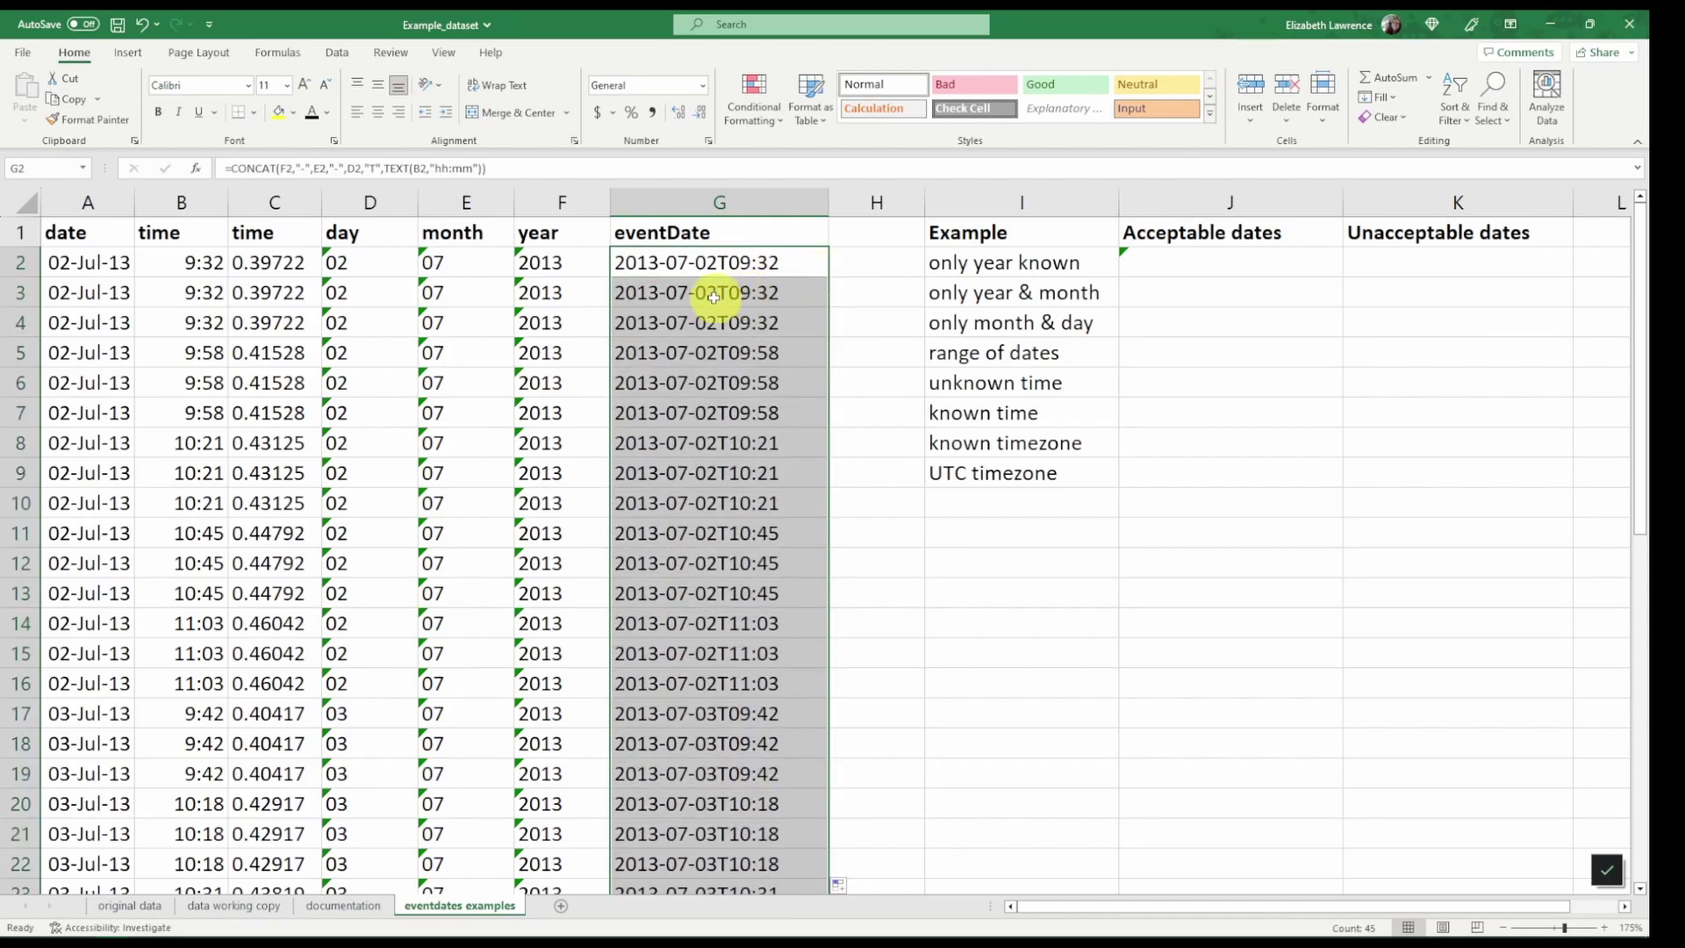
{"action": "scroll", "coordinate": [245, 469], "scroll_direction": "down", "scroll_amount": 3}
{"action": "scroll", "coordinate": [263, 526], "scroll_direction": "down", "scroll_amount": 2}
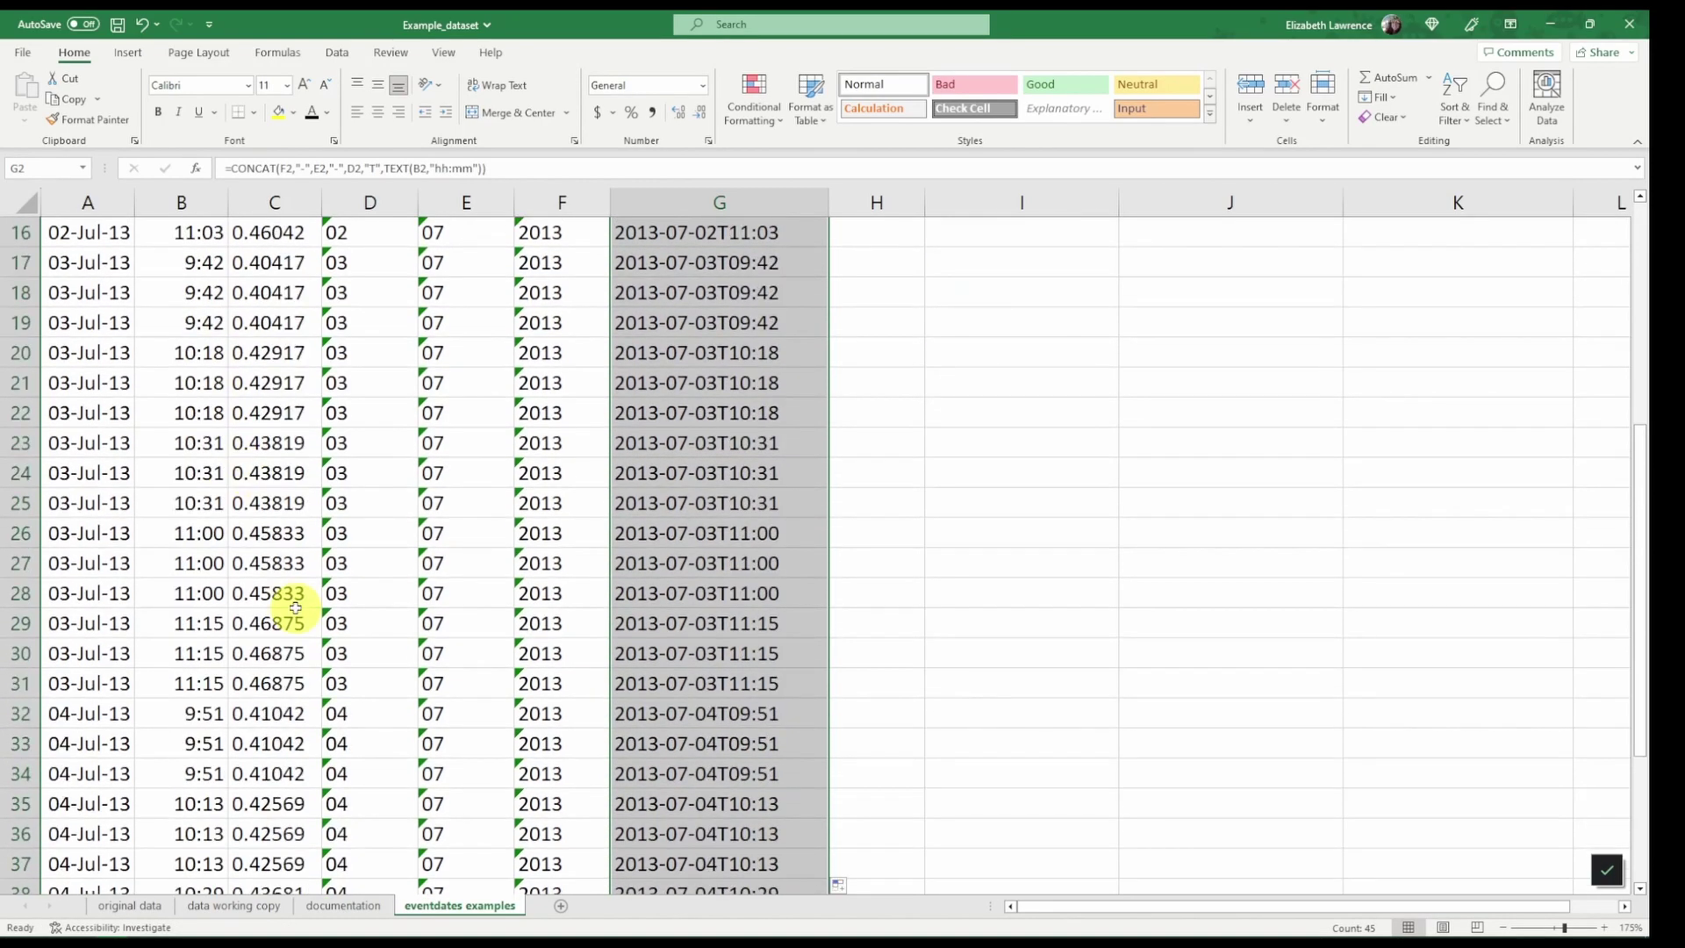
{"action": "scroll", "coordinate": [294, 606], "scroll_direction": "down", "scroll_amount": 2}
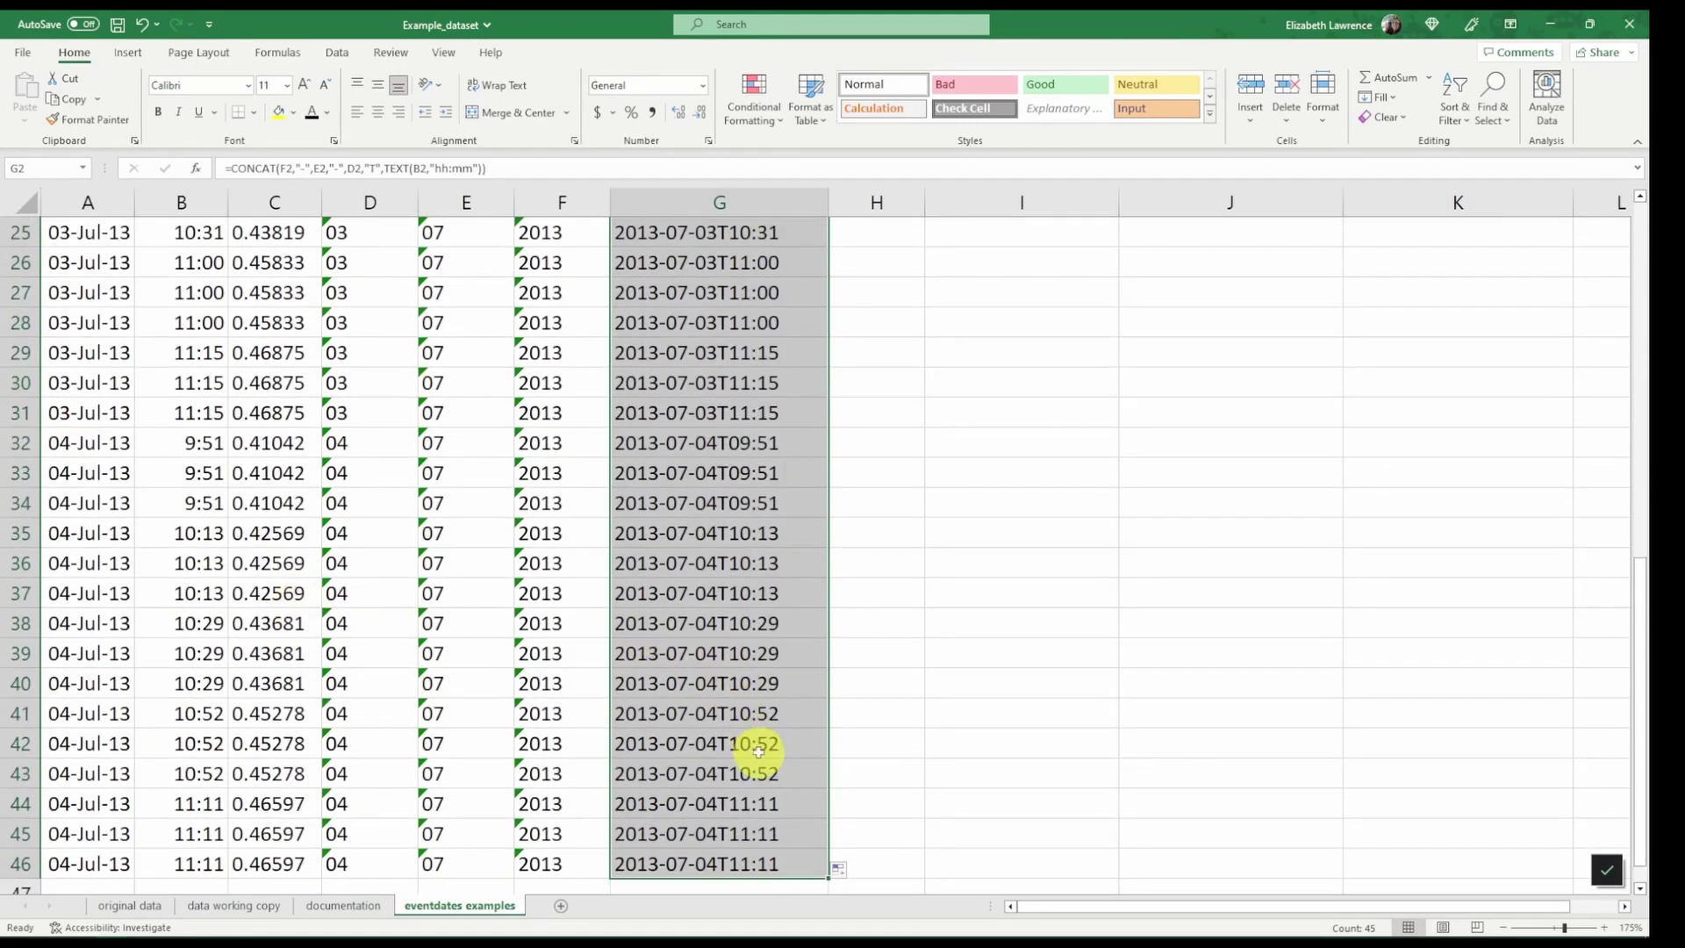
{"action": "scroll", "coordinate": [755, 750], "scroll_direction": "up", "scroll_amount": 7}
{"action": "scroll", "coordinate": [747, 693], "scroll_direction": "up", "scroll_amount": 1}
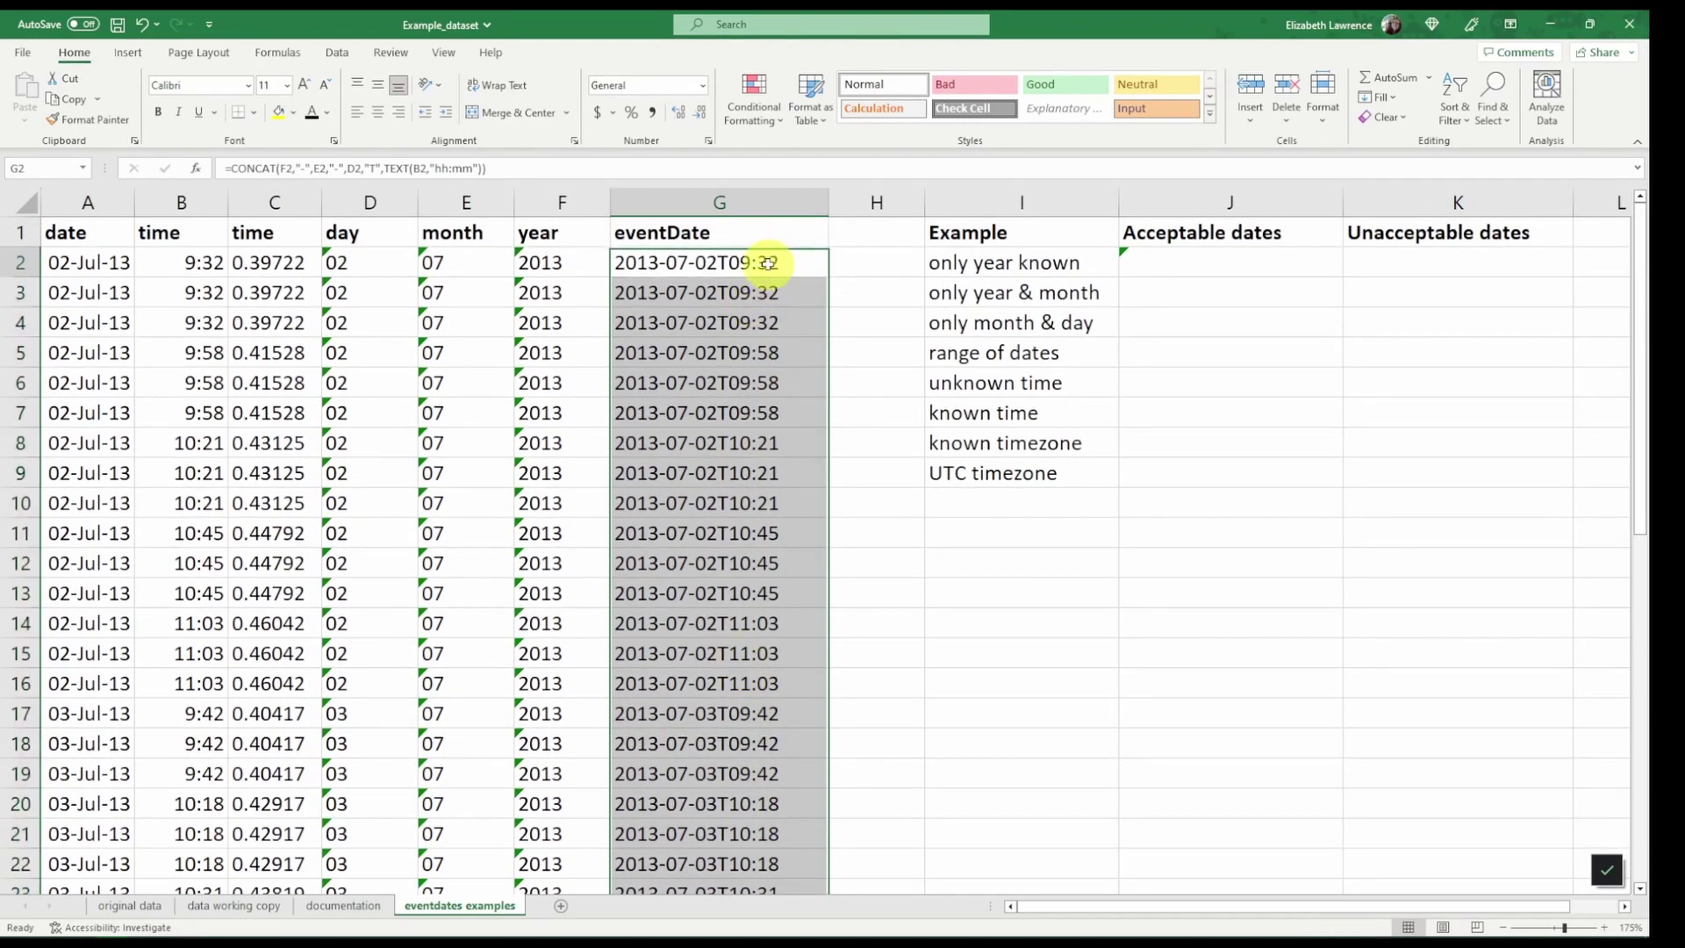
Replace the eventDate formulas in G2:G46 with their plain values and check the content of G2.
{"action": "left_click", "coordinate": [762, 262]}
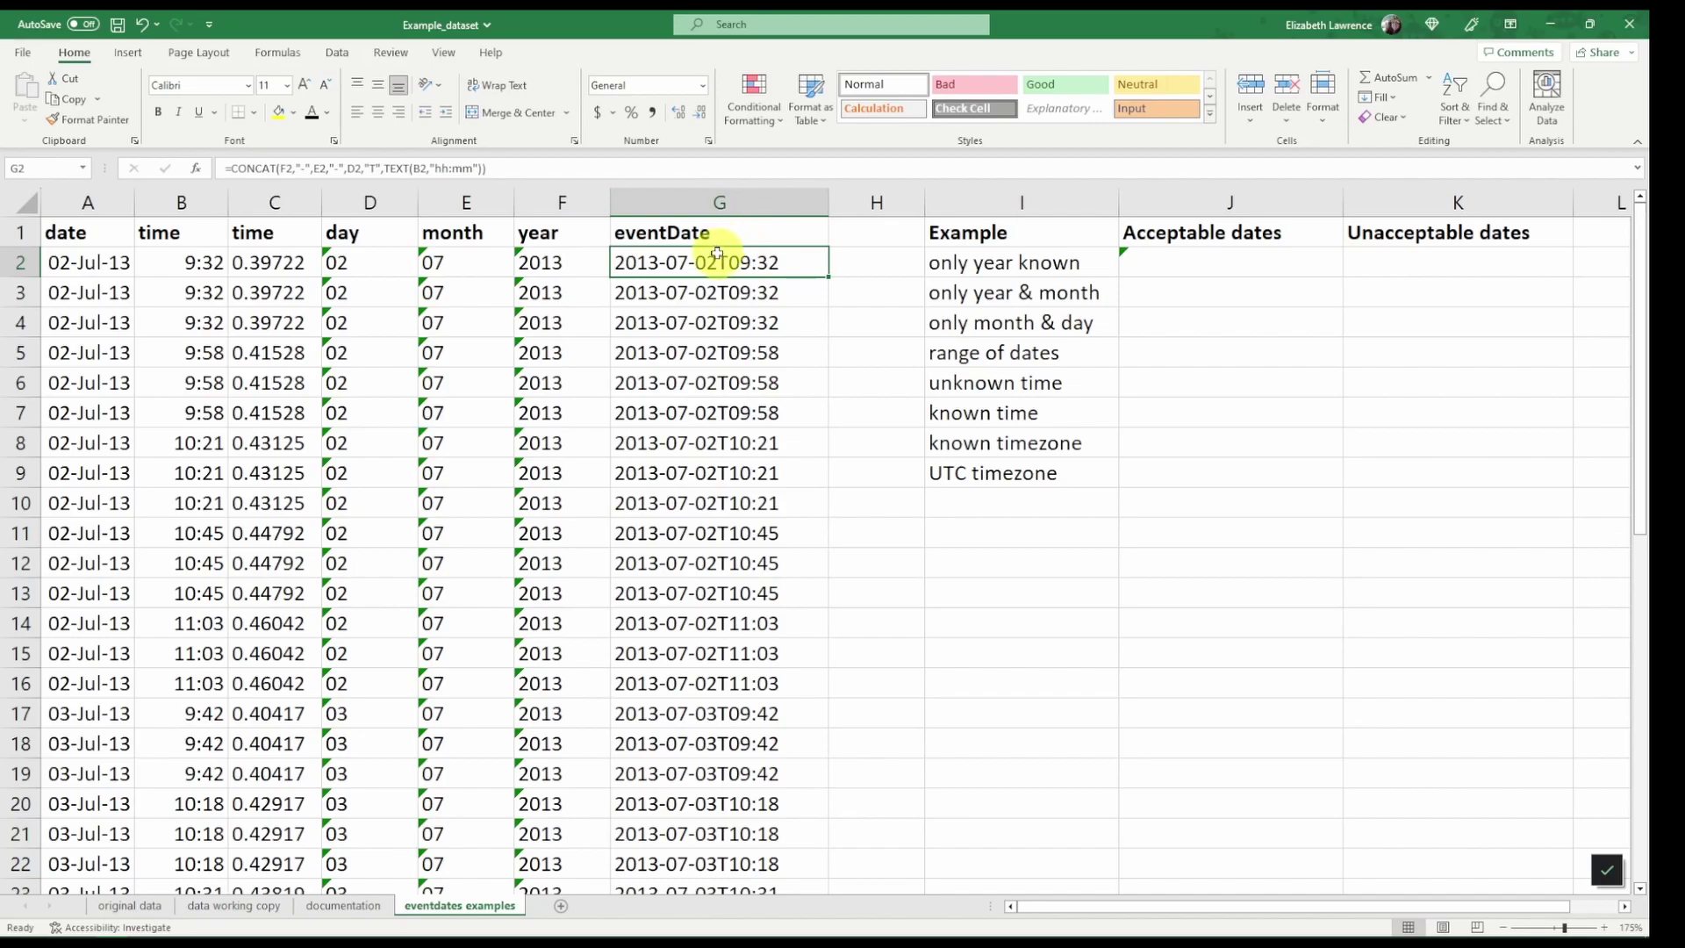
{"action": "key", "text": "ctrl+shift+Down"}
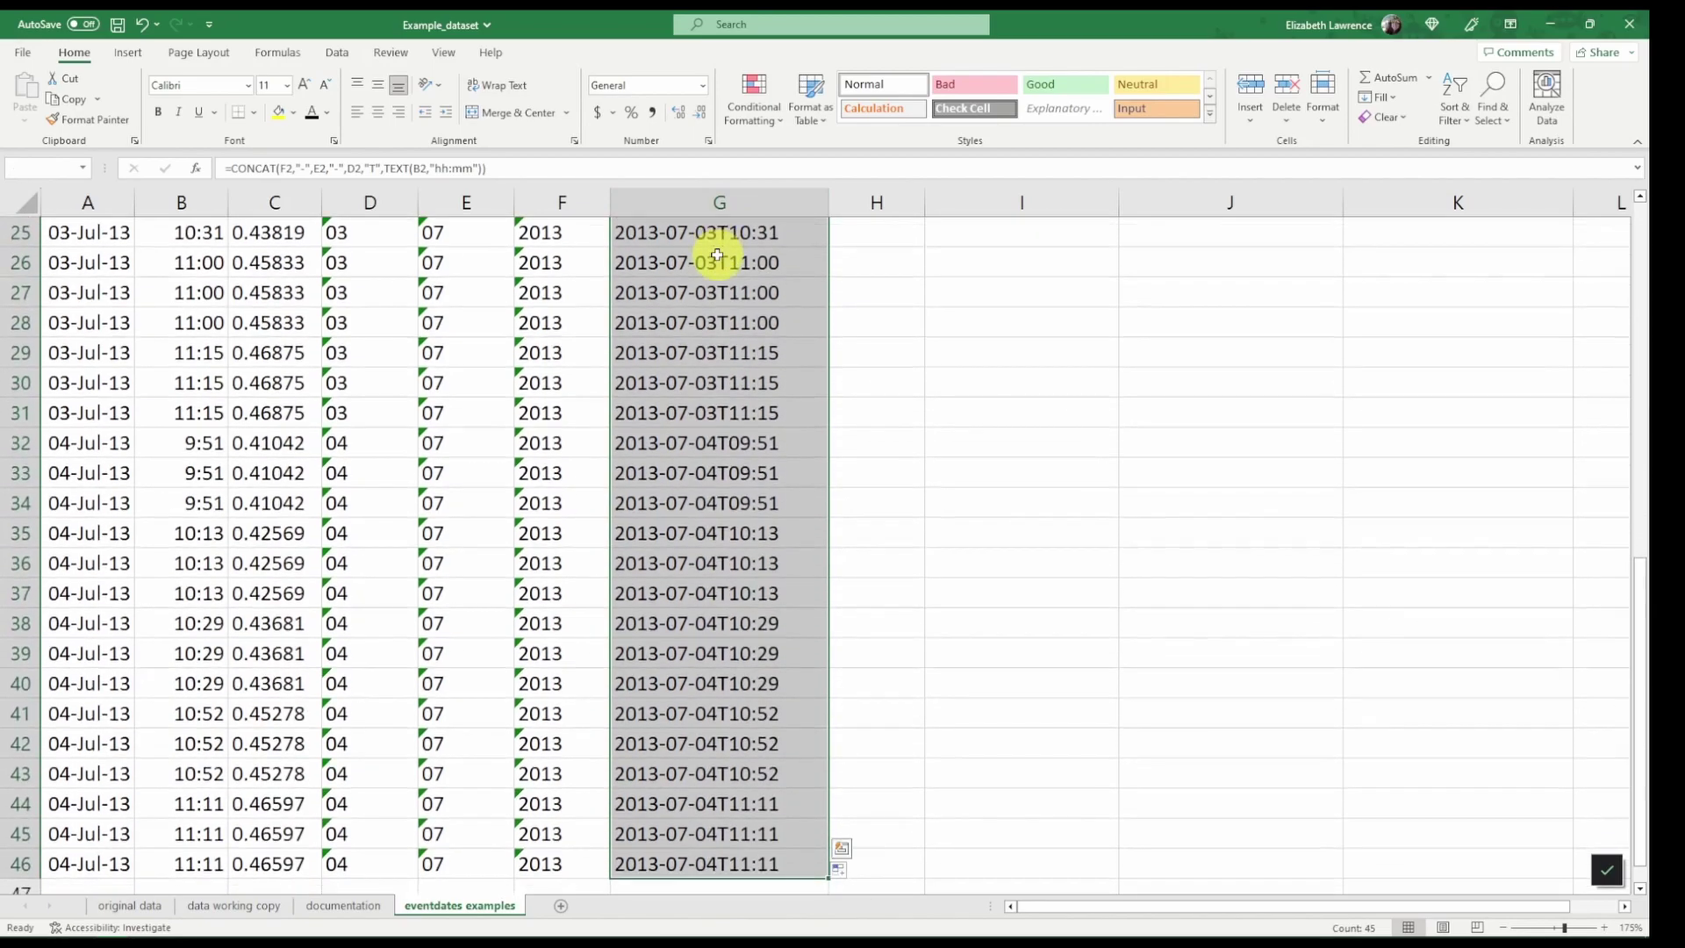
{"action": "right_click", "coordinate": [697, 382]}
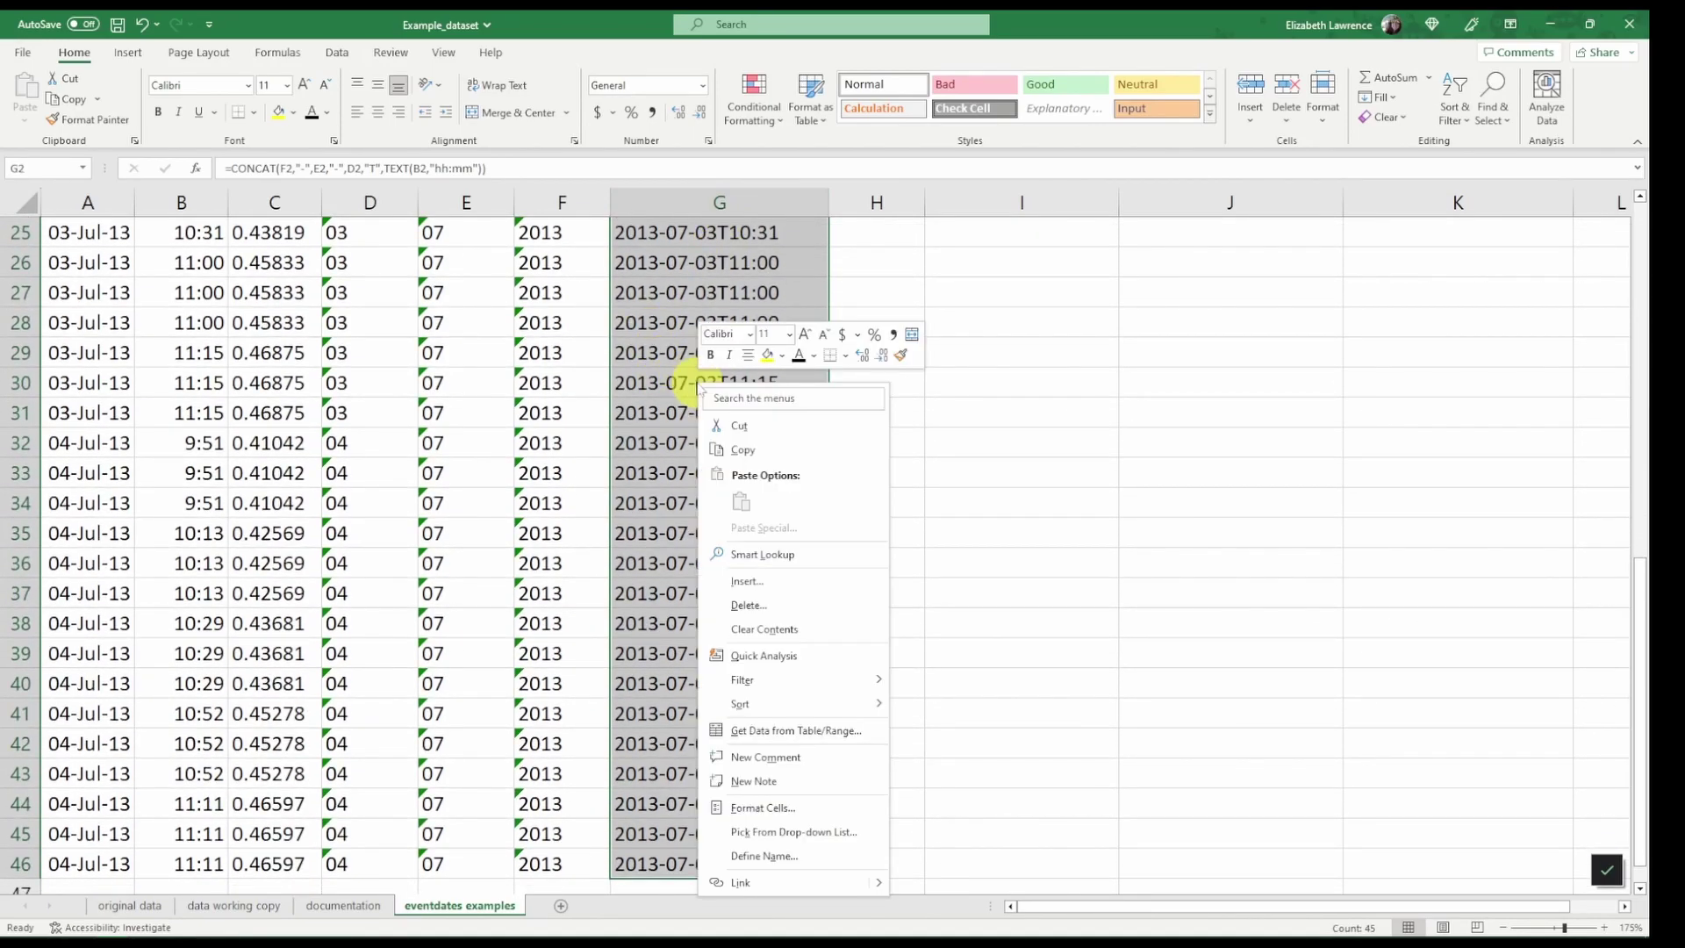
{"action": "left_click", "coordinate": [742, 450]}
{"action": "scroll", "coordinate": [744, 444], "scroll_direction": "up", "scroll_amount": 8}
{"action": "right_click", "coordinate": [679, 261]}
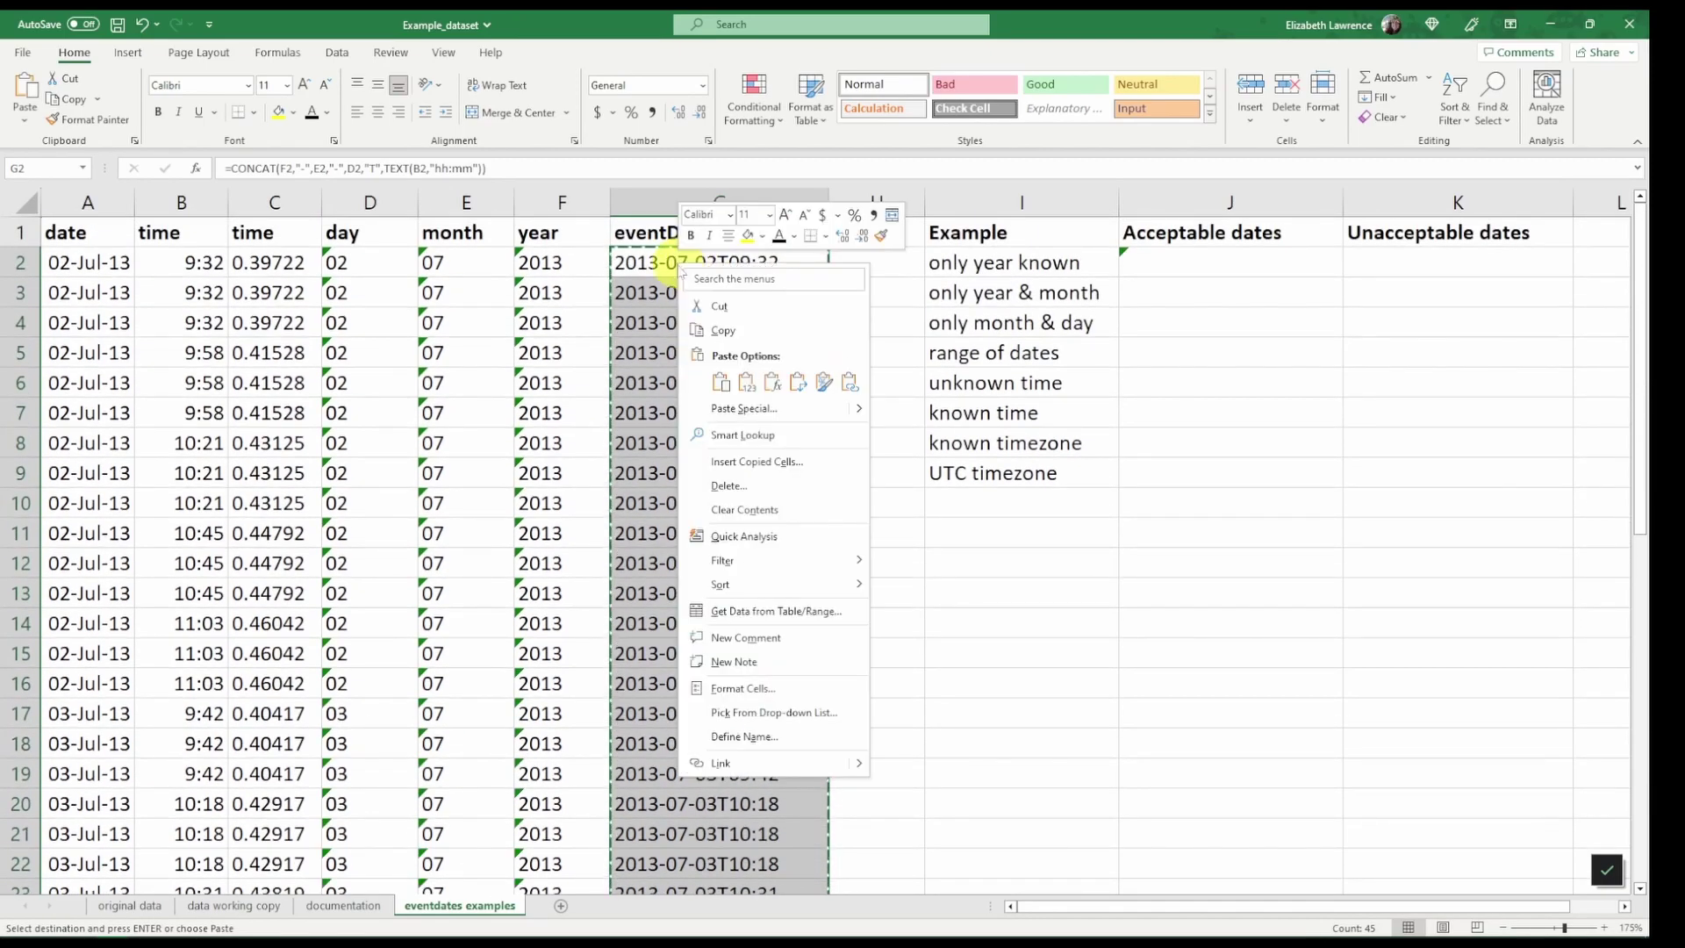
{"action": "left_click", "coordinate": [746, 382]}
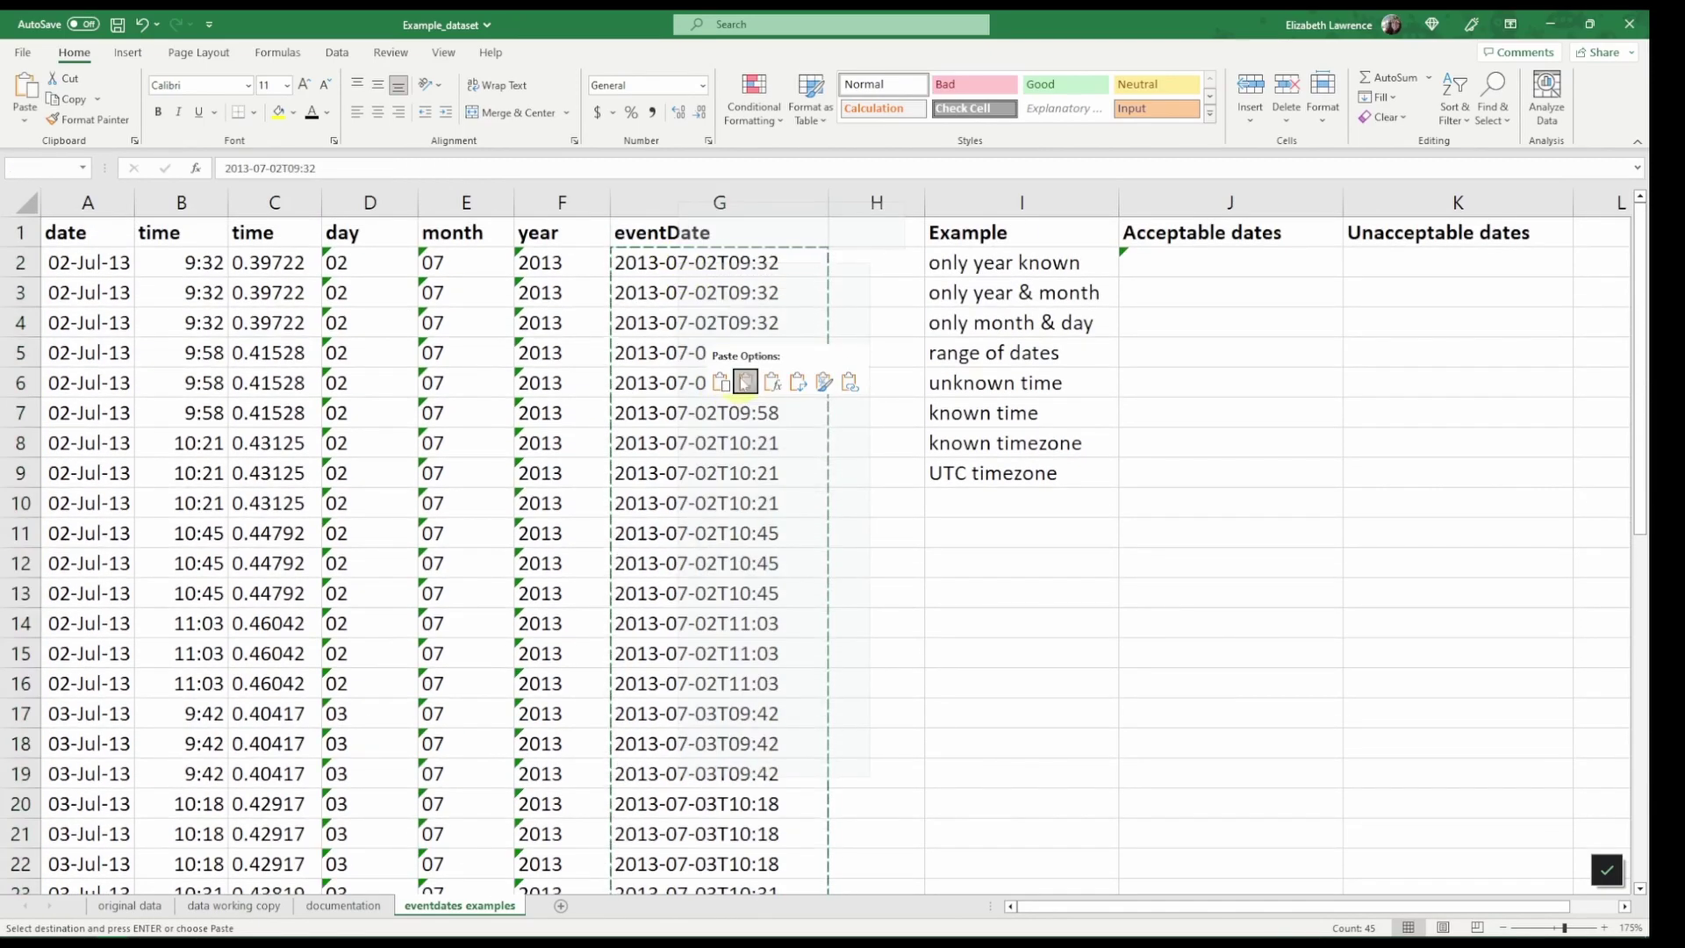
{"action": "left_click", "coordinate": [753, 263]}
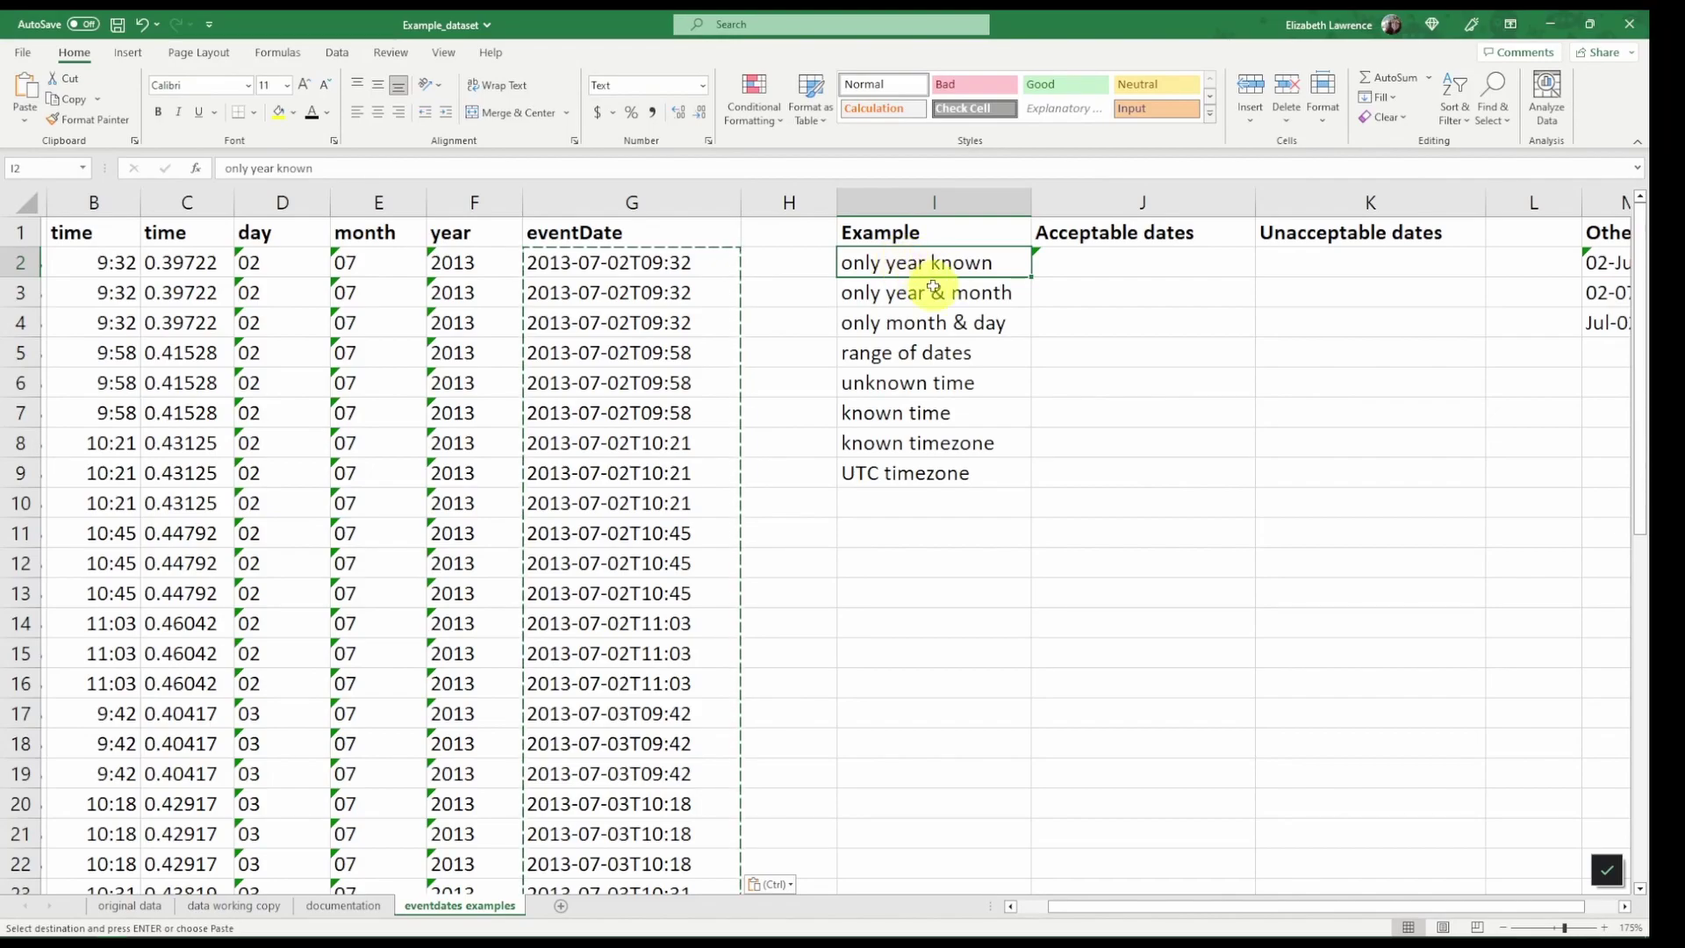
Make the hidden acceptable dates readable through their font colour: 2013 in J2 and 2013-07 in J3.
{"action": "left_click", "coordinate": [895, 292]}
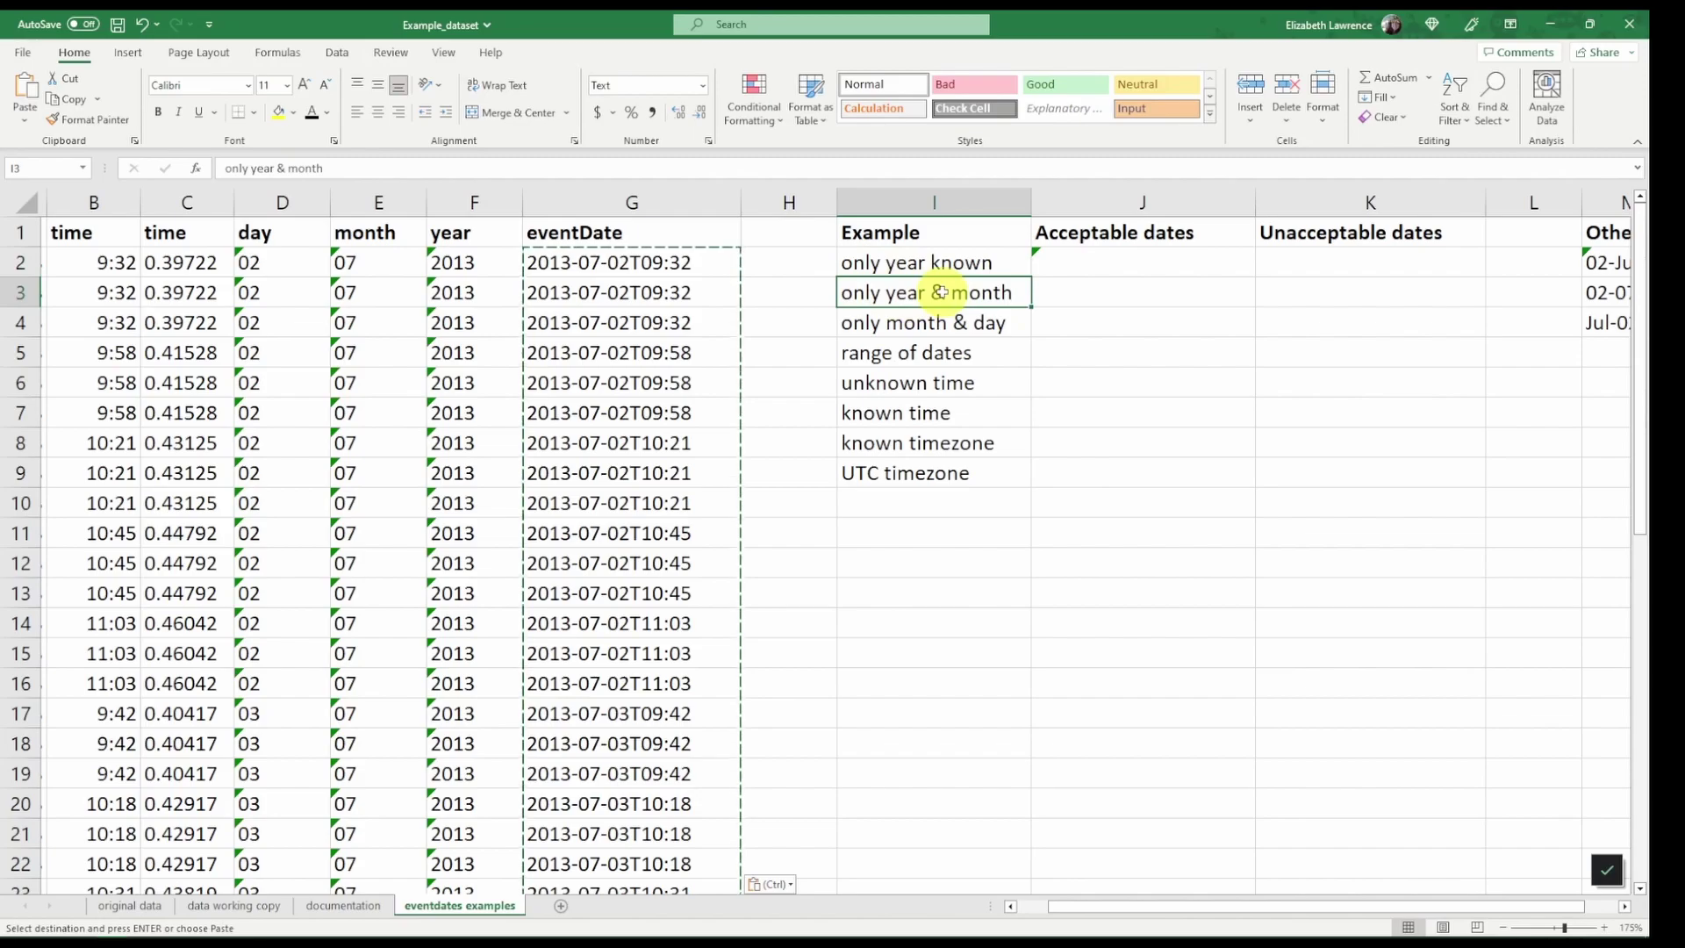
{"action": "left_click", "coordinate": [878, 263]}
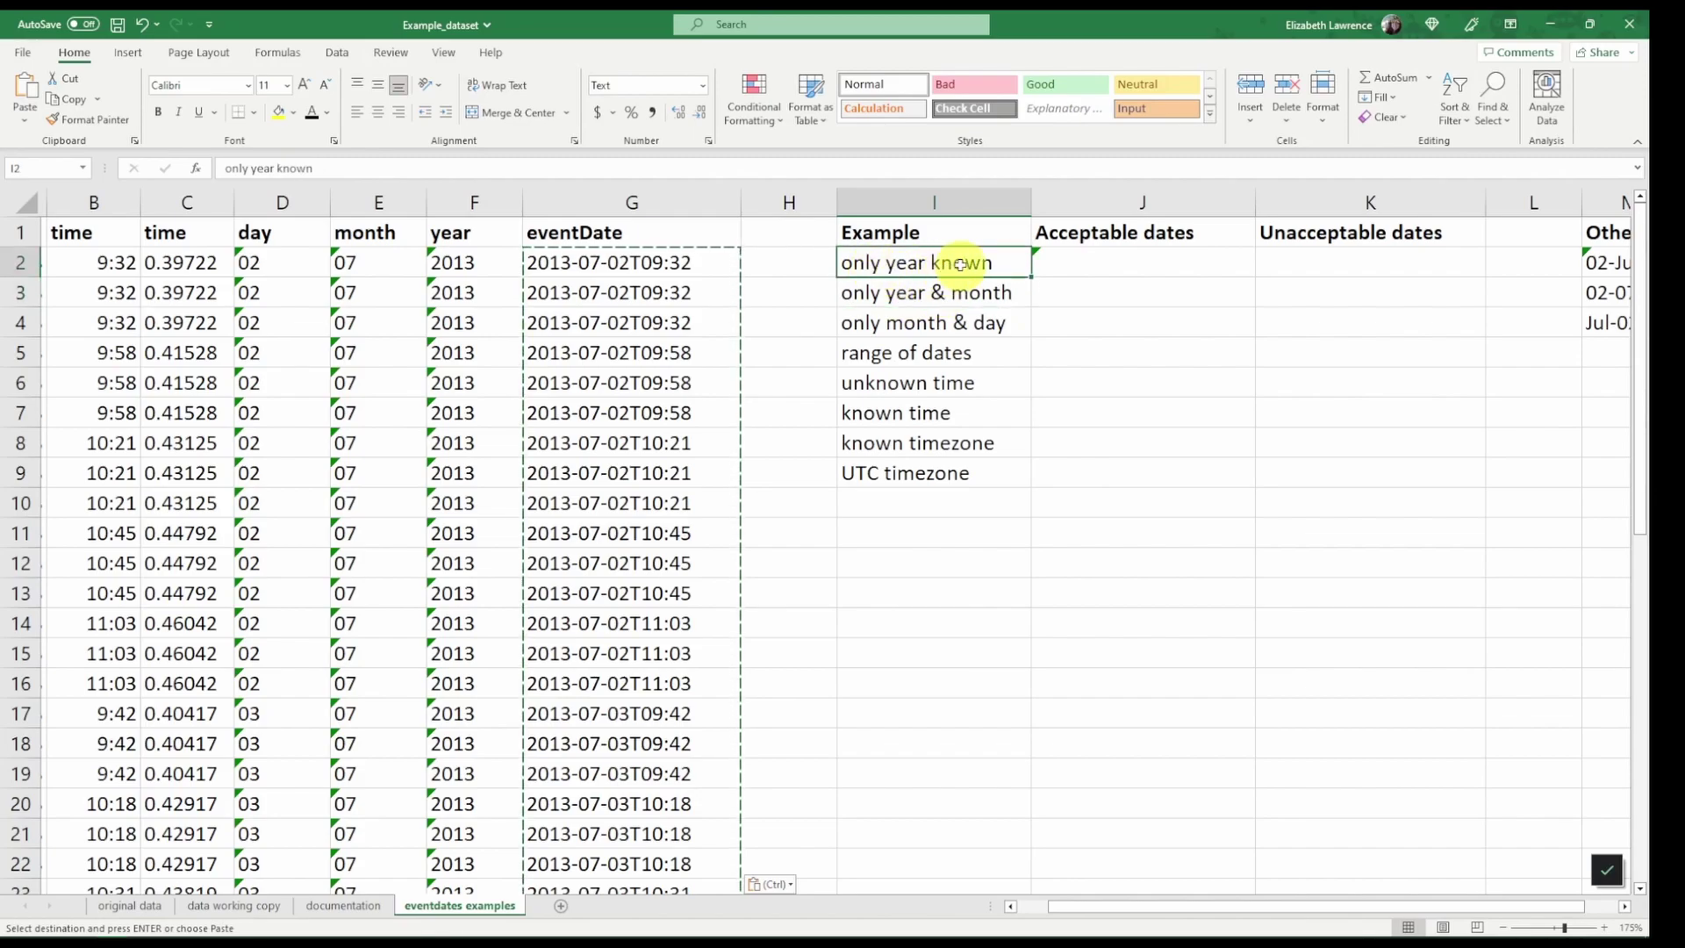
{"action": "left_click", "coordinate": [1115, 265]}
{"action": "key", "text": "Return"}
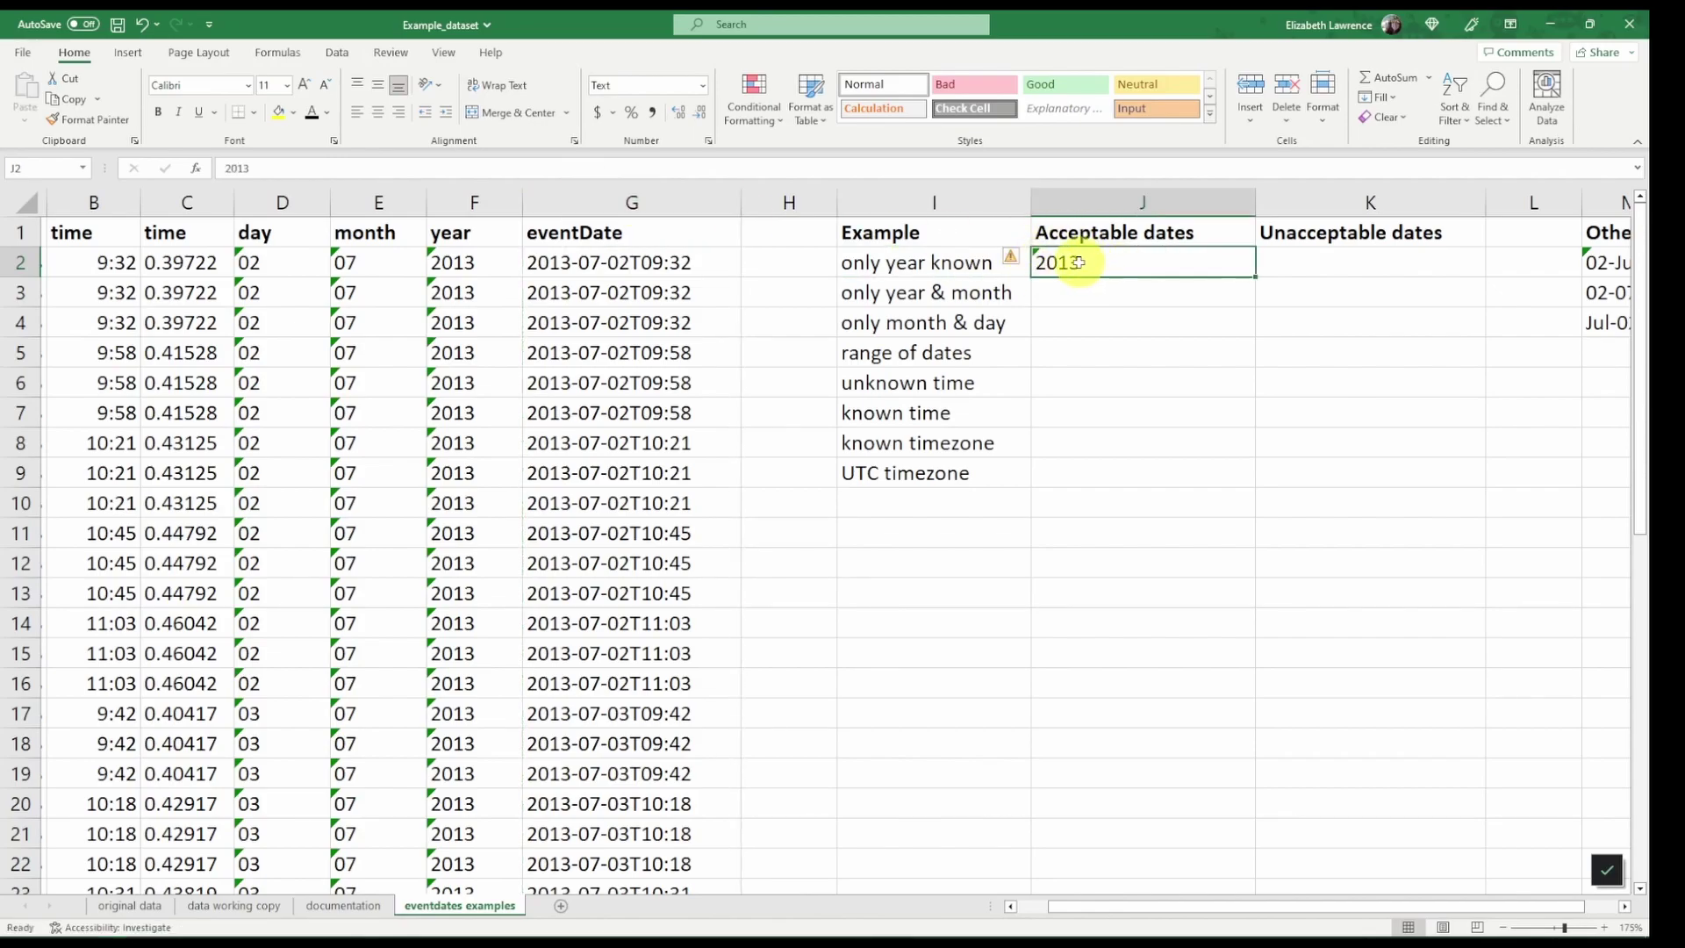
{"action": "left_click", "coordinate": [1141, 292]}
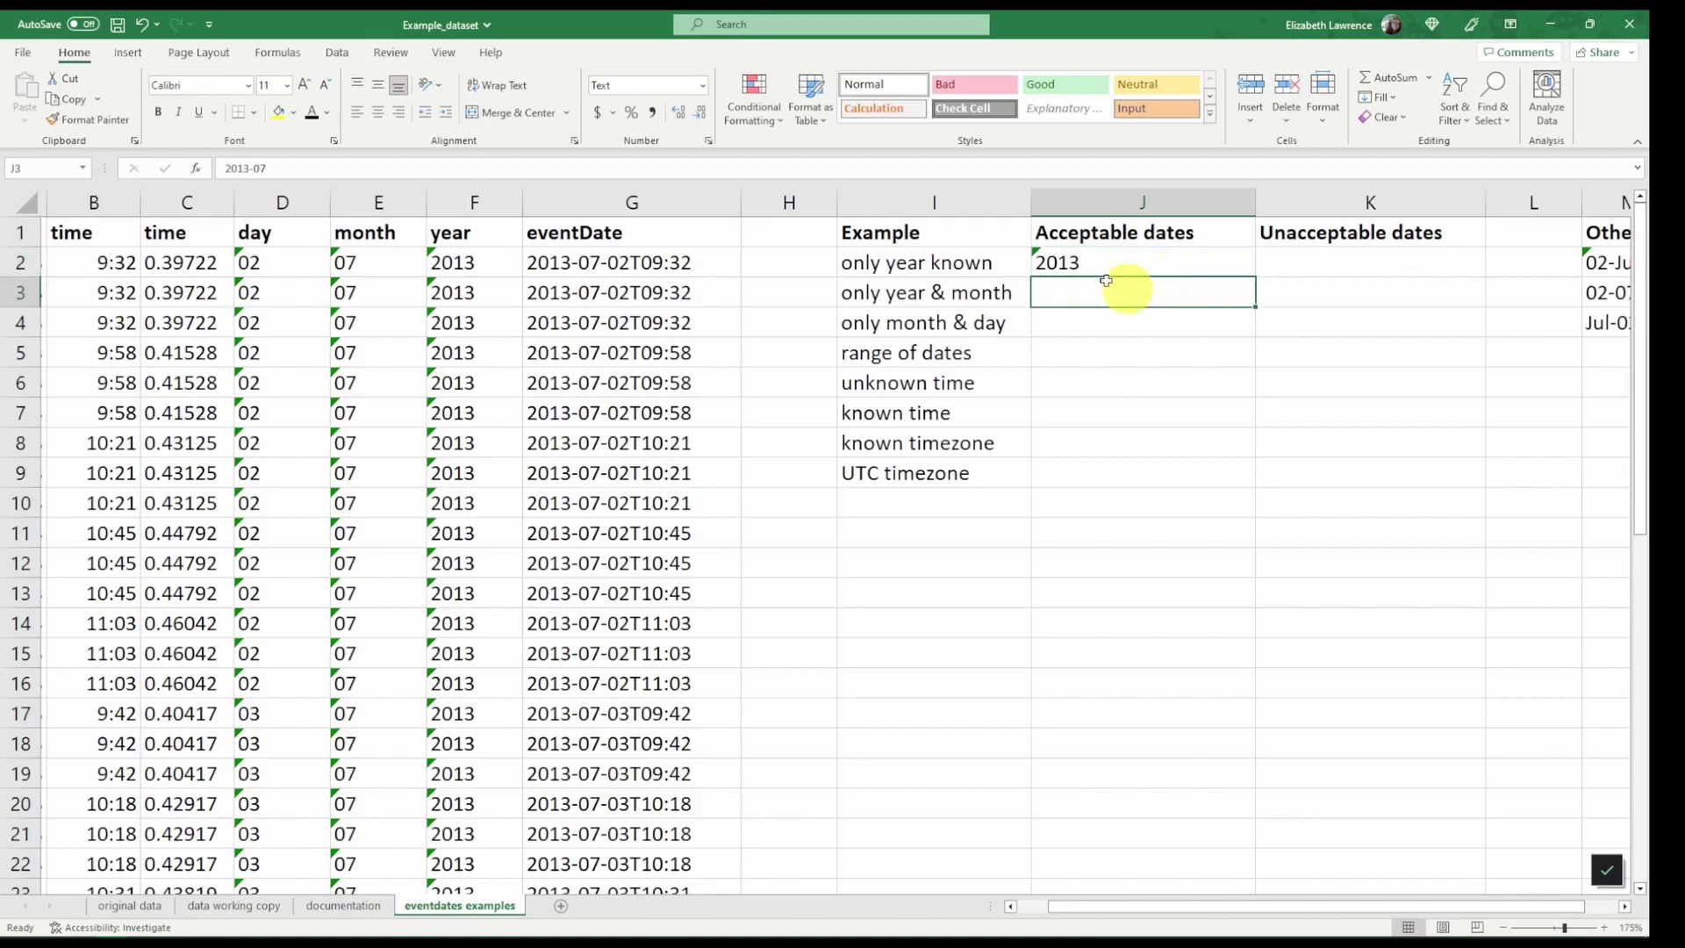
{"action": "left_click", "coordinate": [312, 112]}
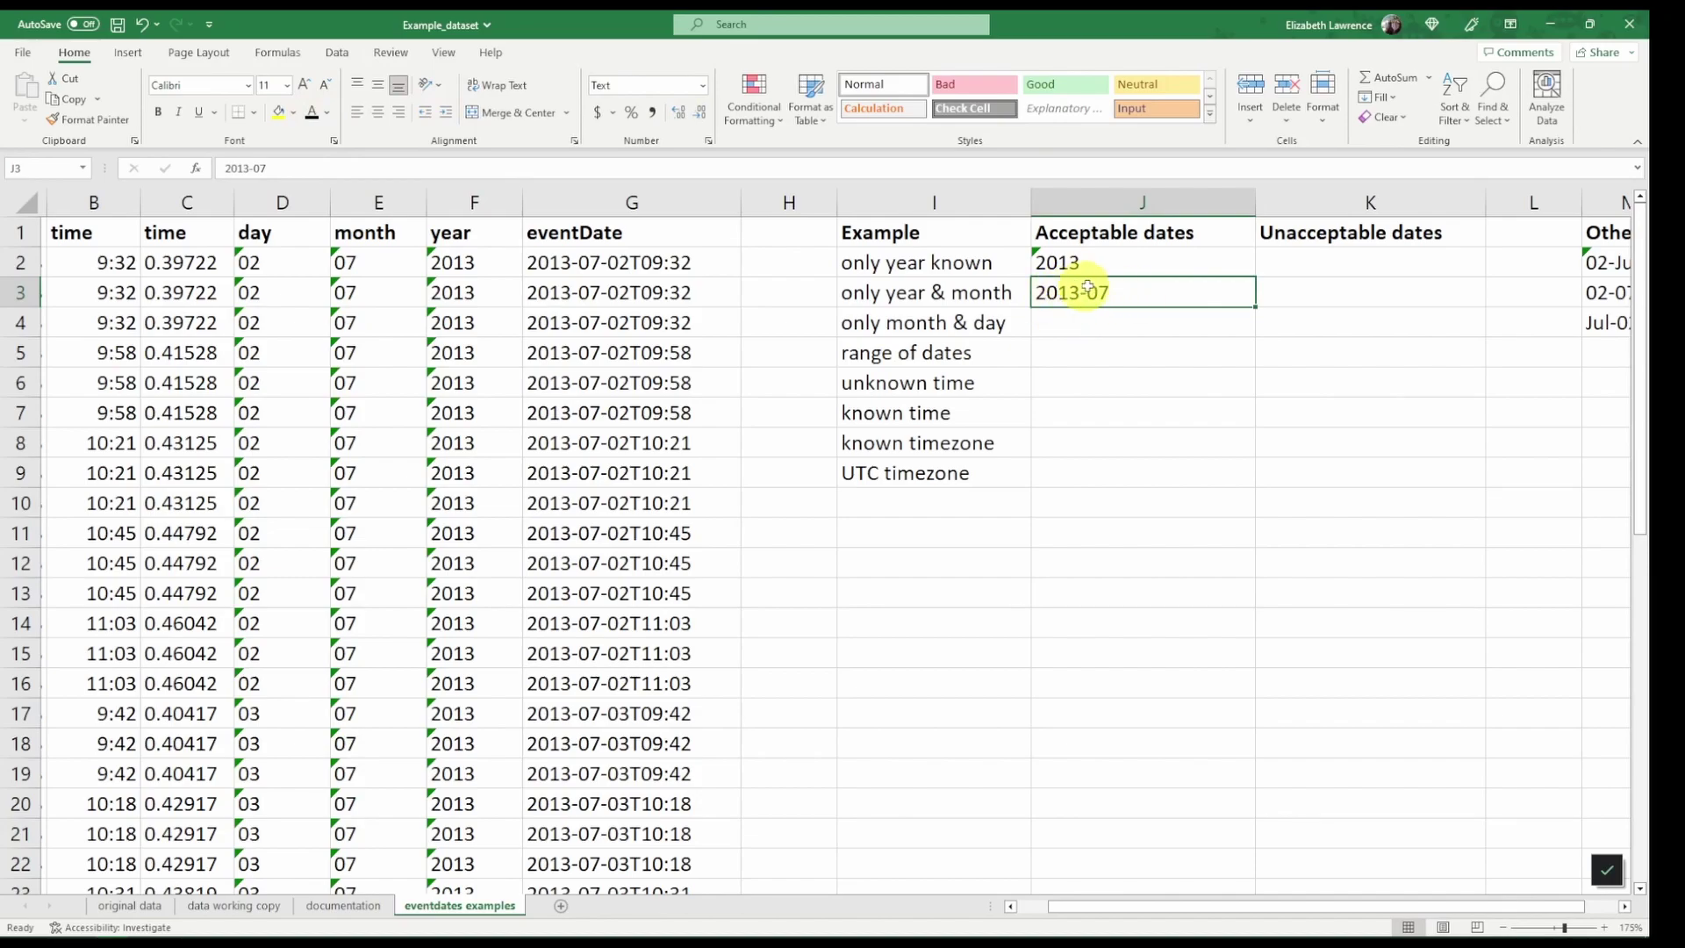
Make the hidden unacceptable dates readable: 2013-00-00 in K2 and 2013-00-02 in K3.
{"action": "key", "text": "ctrl+z"}
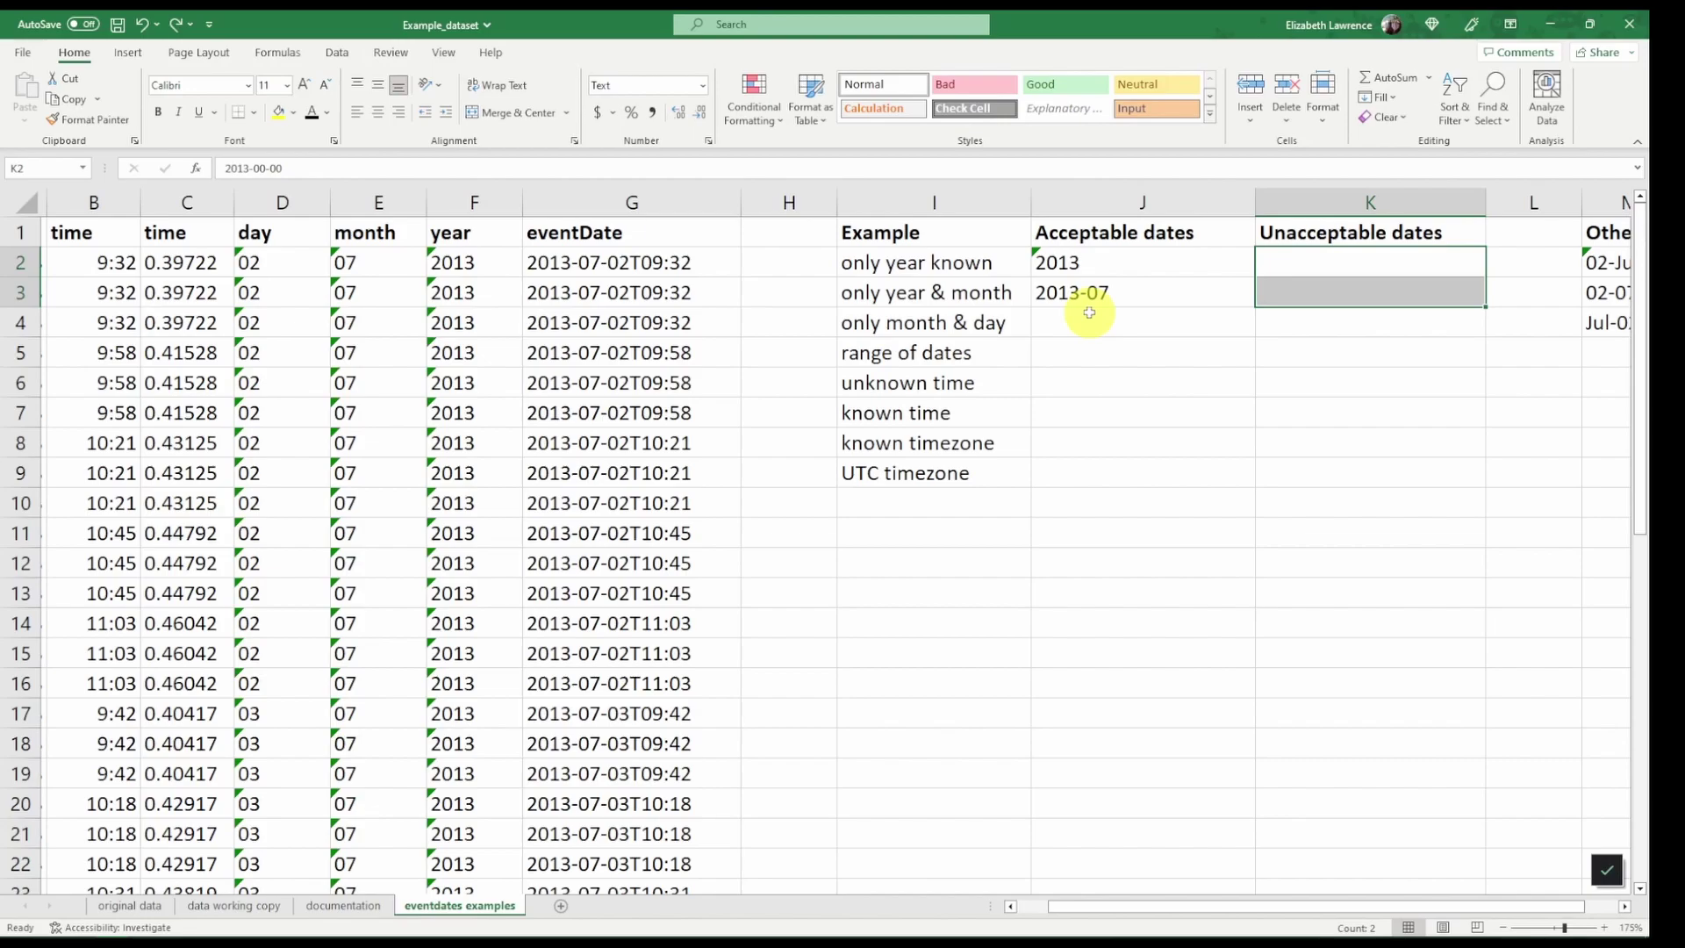
{"action": "key", "text": "ctrl+y"}
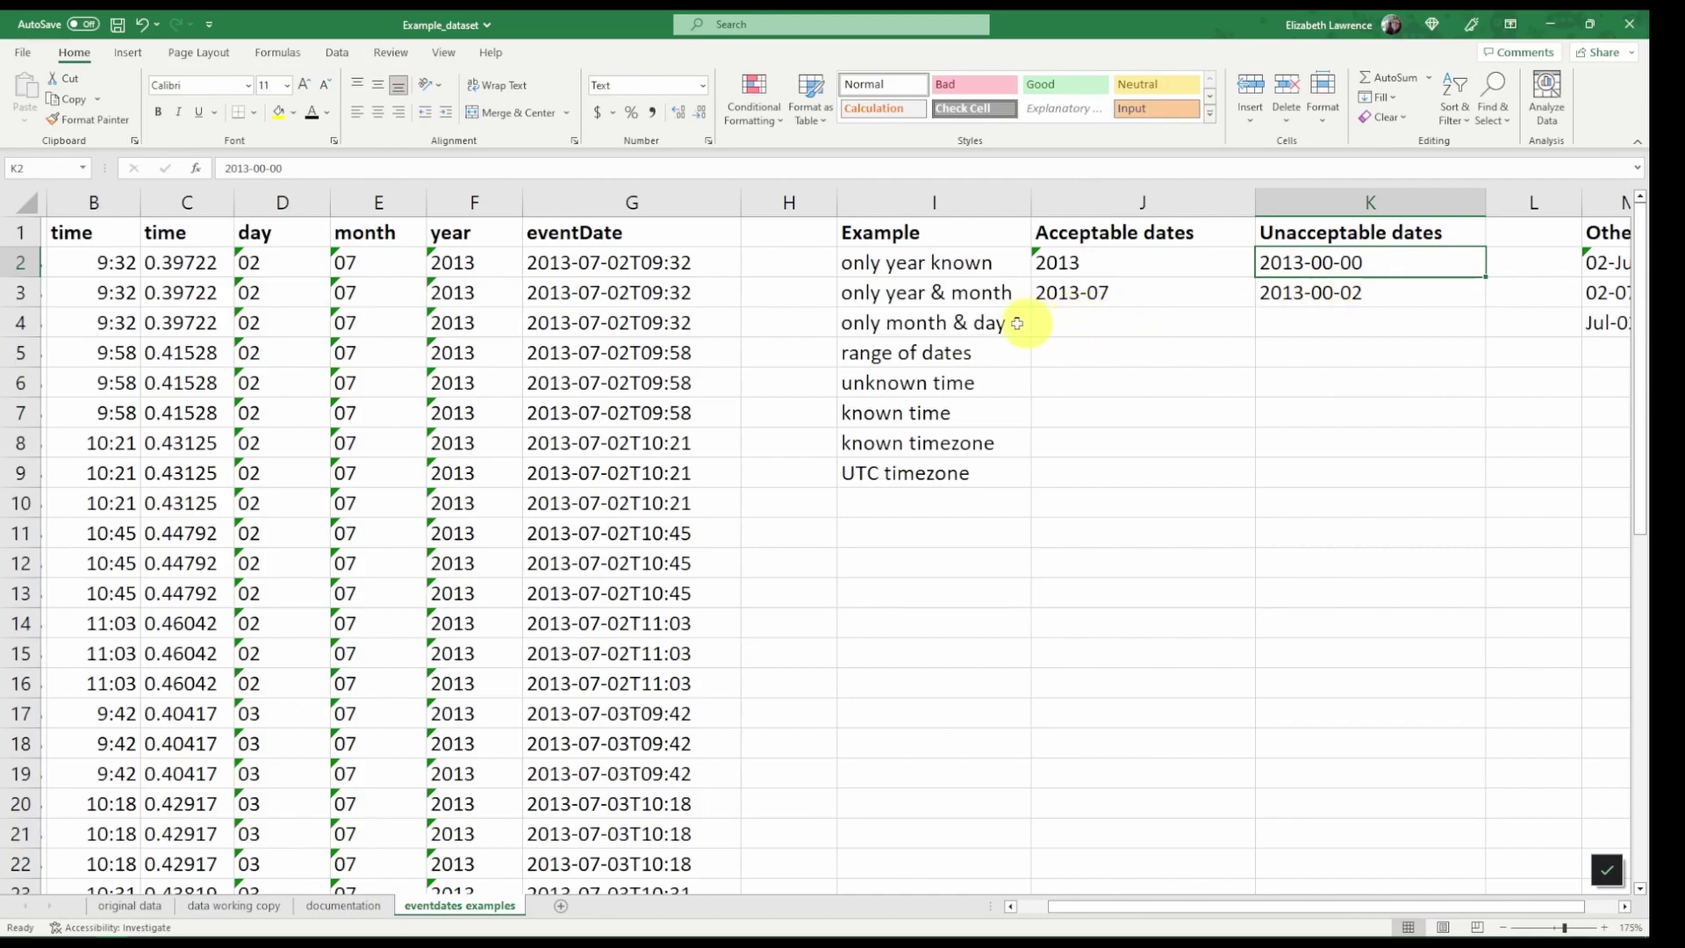
Make the hidden month-and-day examples in row 4 readable through their font colour: month: 07 day: 03 in J4 and 0000-07-02, 07-03 in K4.
{"action": "left_click", "coordinate": [860, 321]}
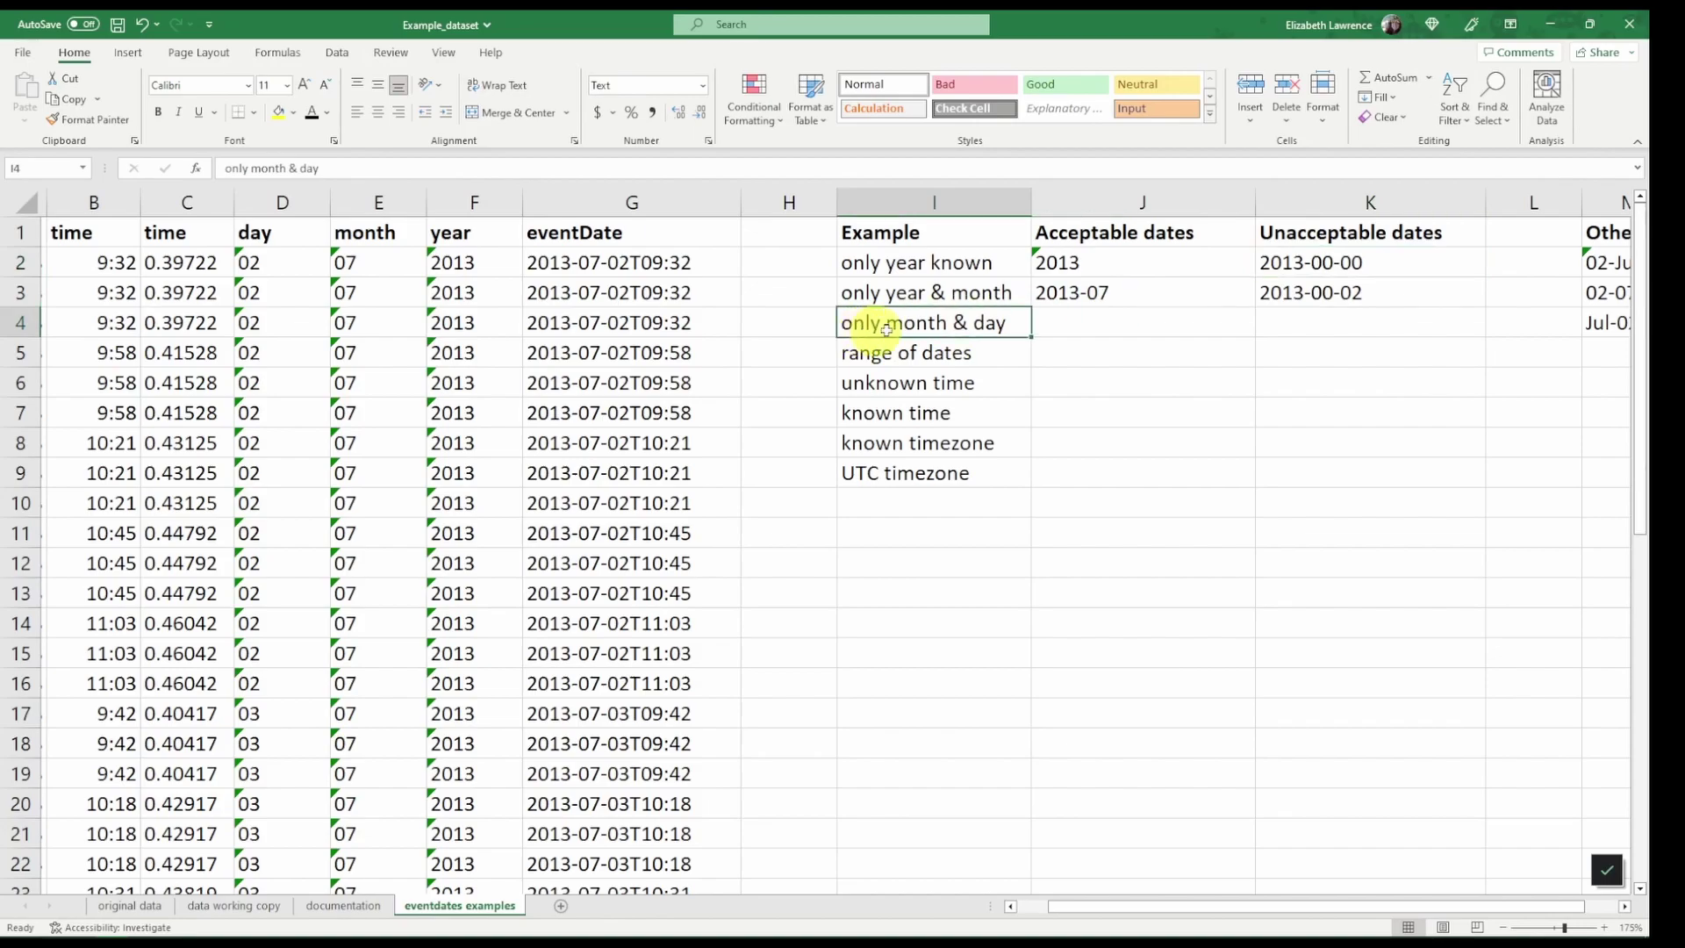
{"action": "left_click", "coordinate": [1048, 325]}
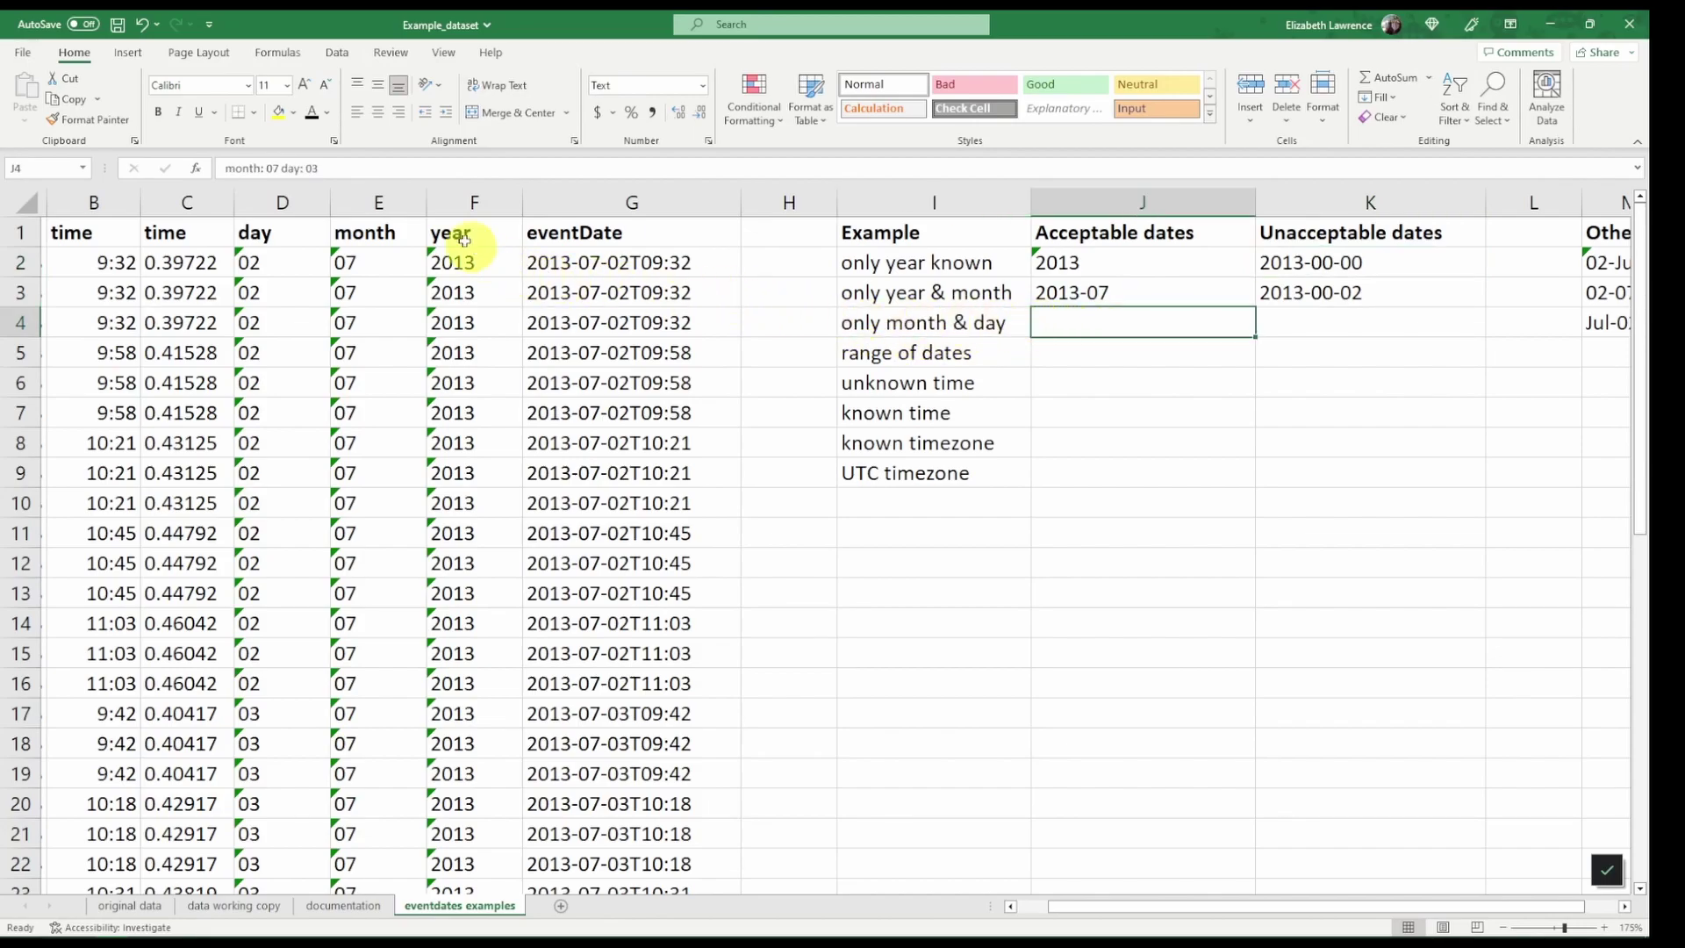
{"action": "left_click", "coordinate": [312, 112]}
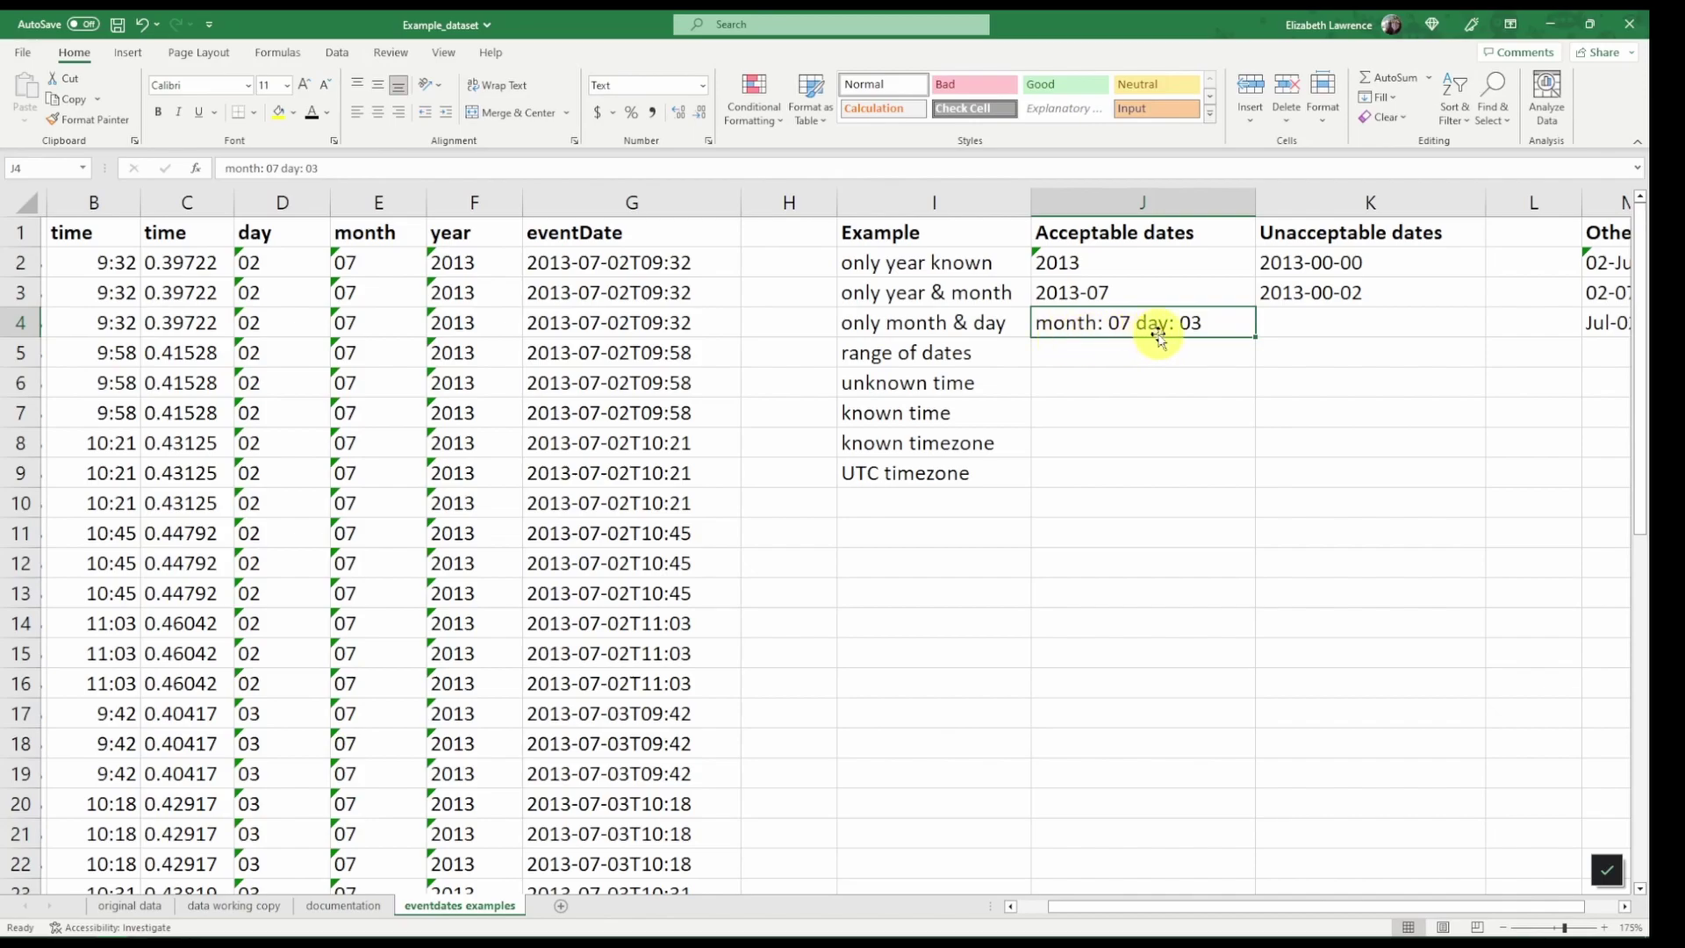
{"action": "left_click", "coordinate": [1271, 325]}
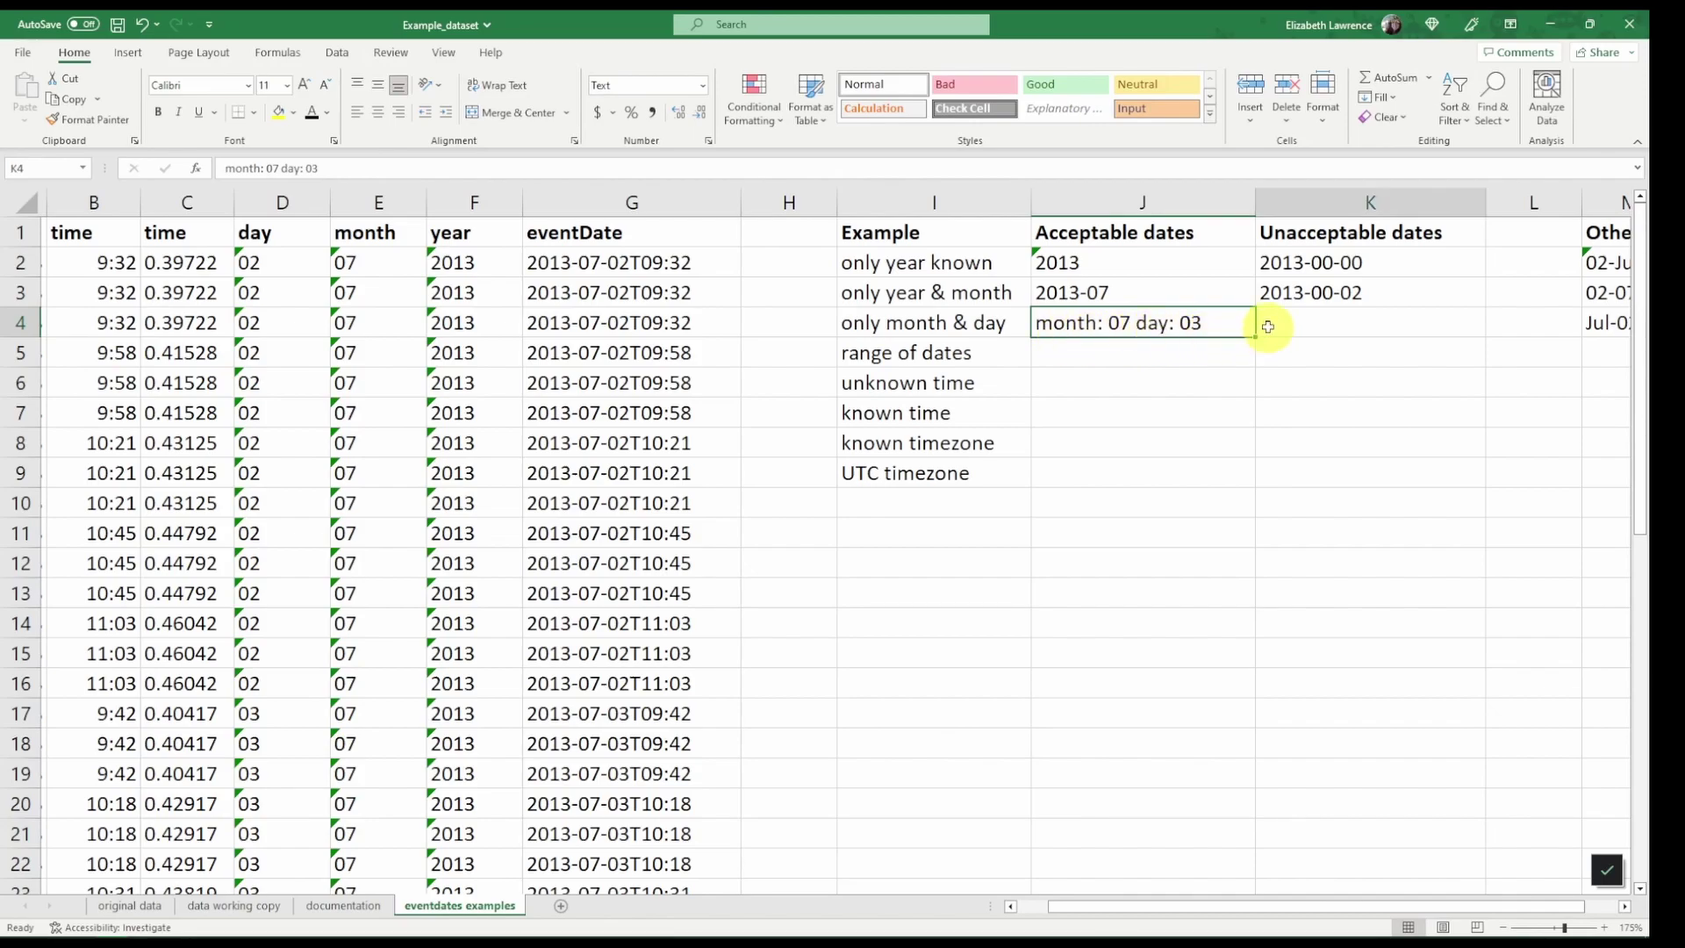
{"action": "left_click", "coordinate": [312, 112]}
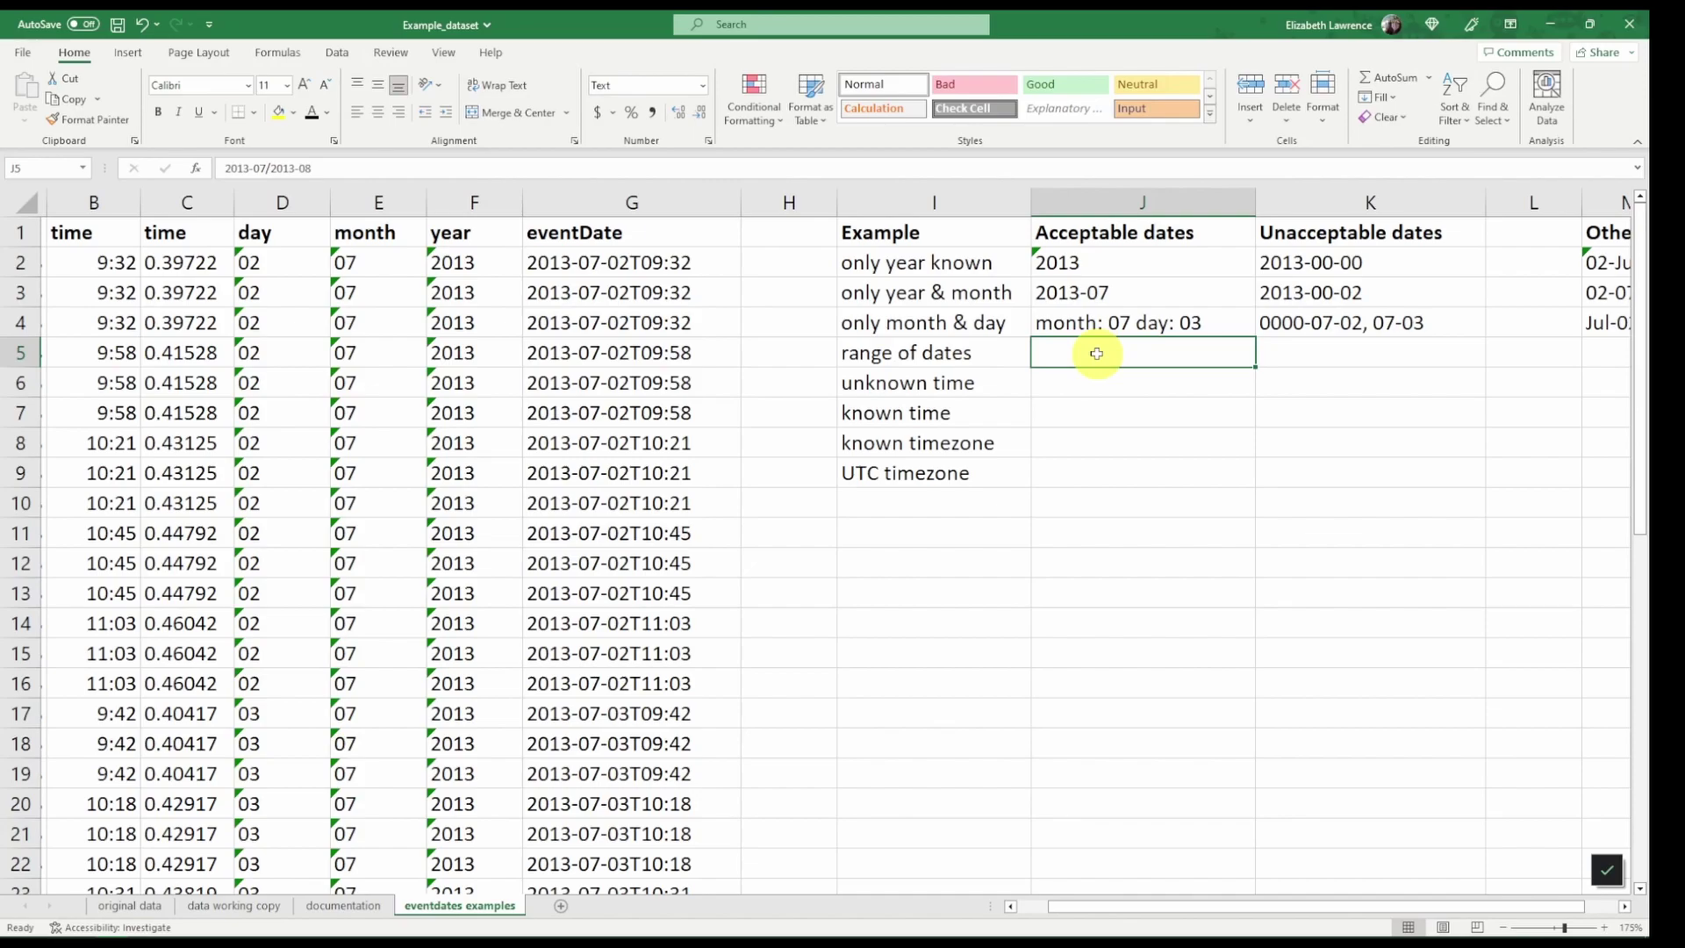
{"action": "left_click", "coordinate": [895, 353]}
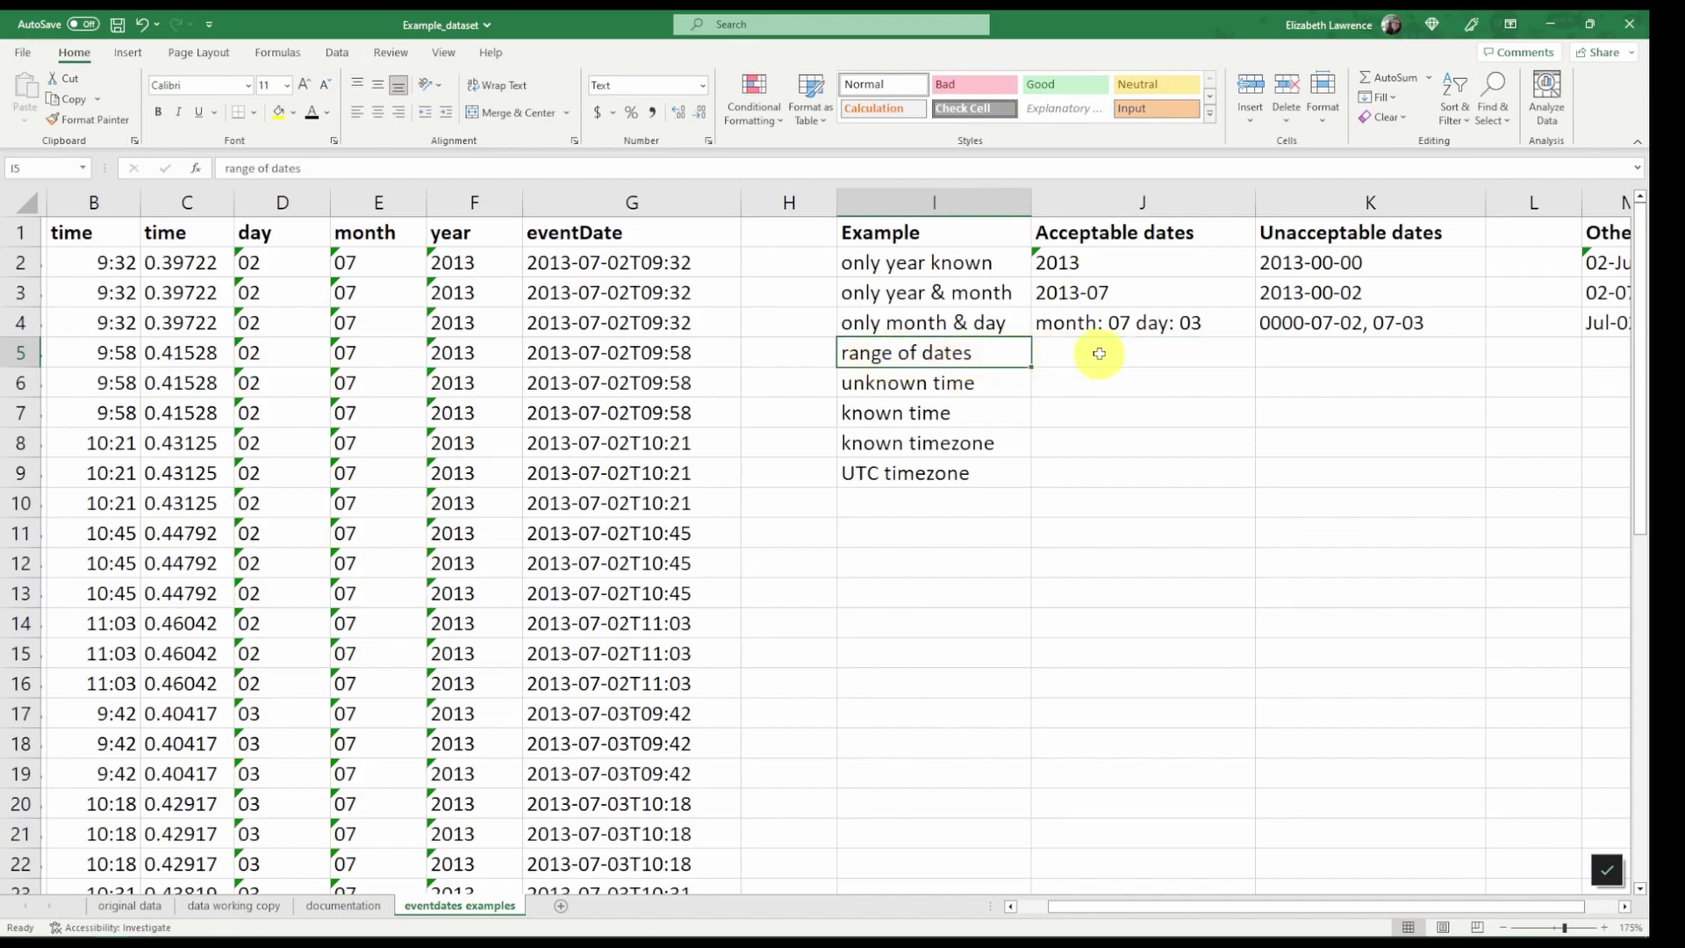
{"action": "left_click", "coordinate": [1097, 351]}
{"action": "left_click", "coordinate": [313, 114]}
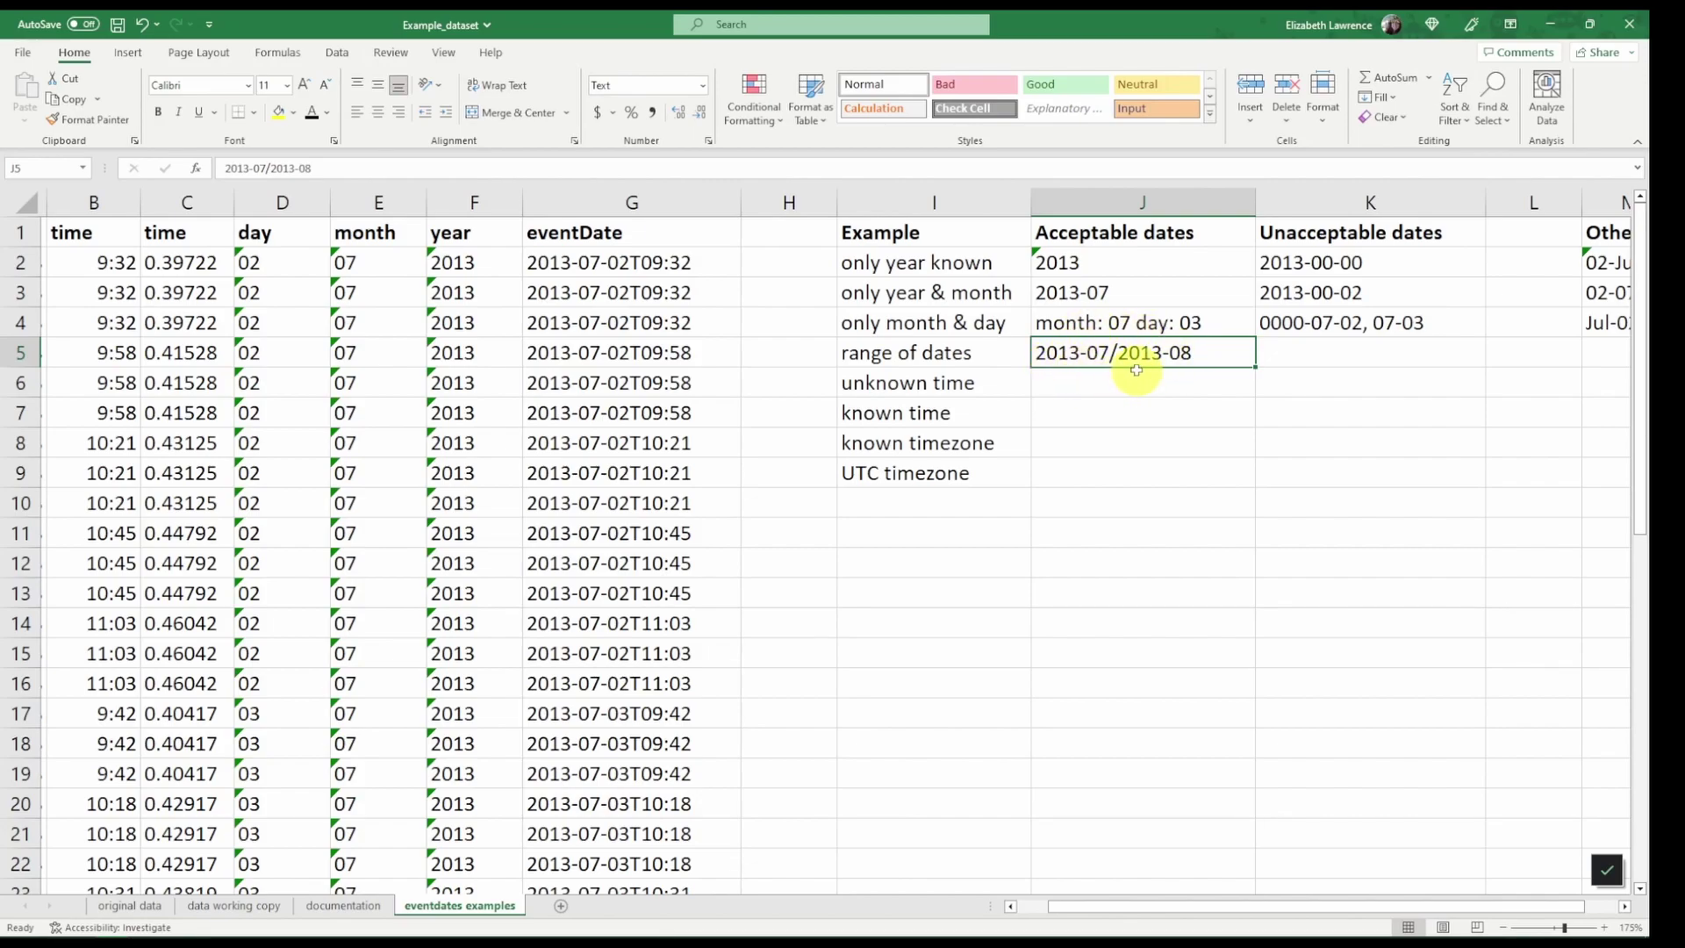
{"action": "left_click", "coordinate": [1268, 351]}
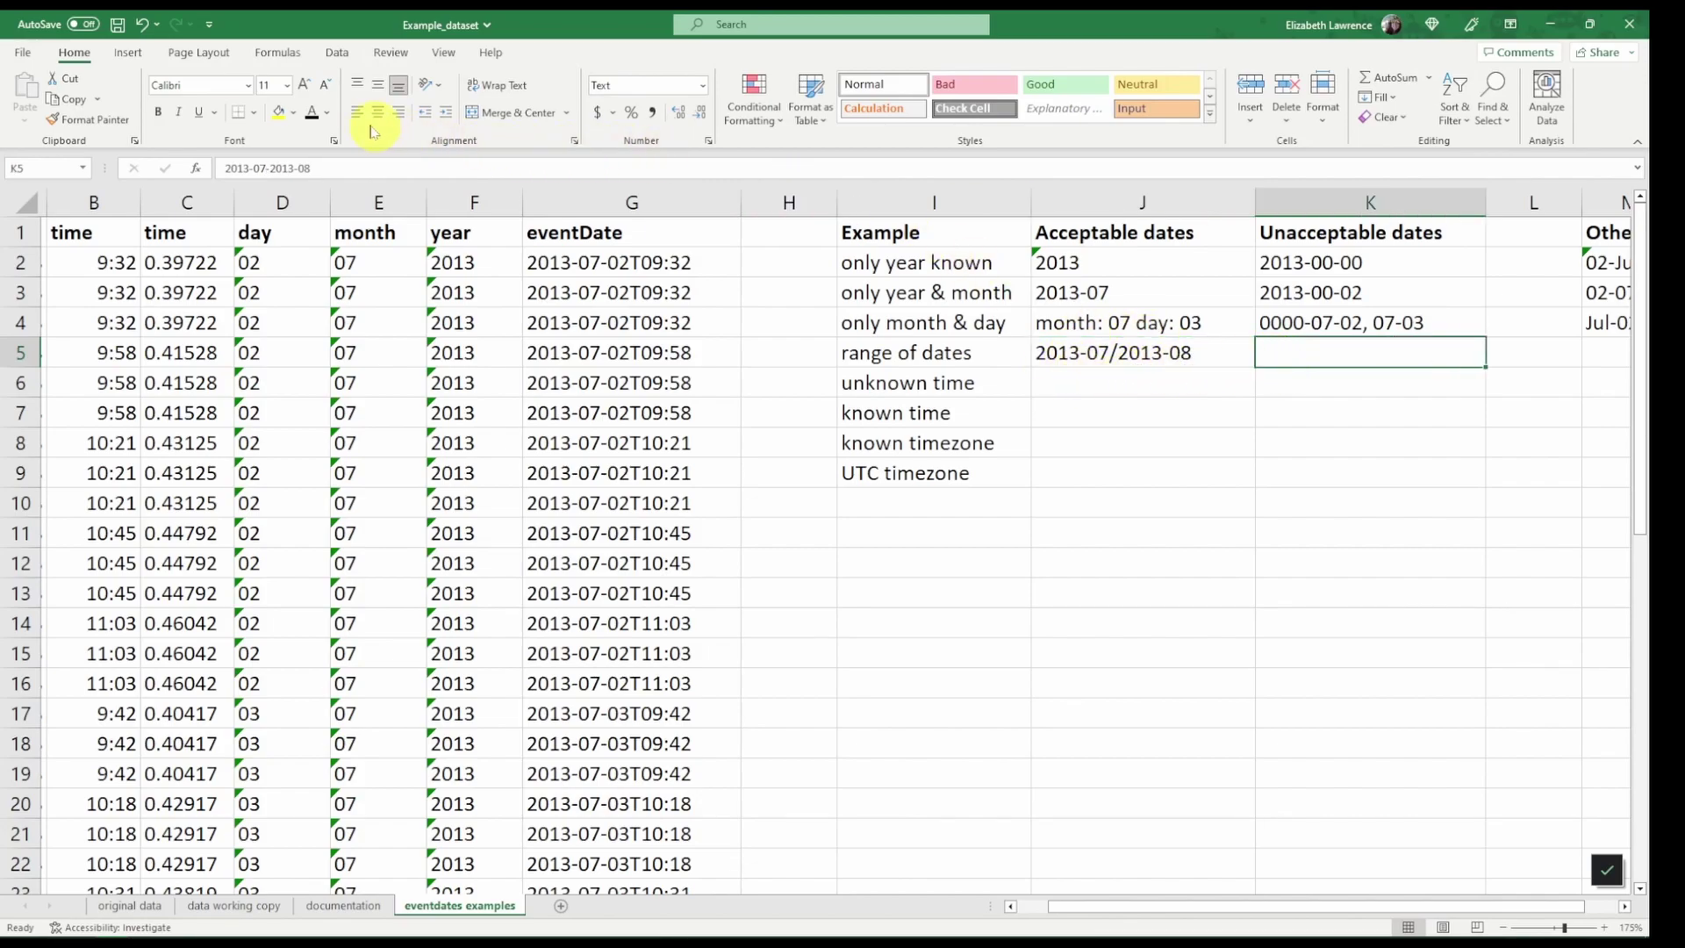
{"action": "left_click", "coordinate": [313, 117]}
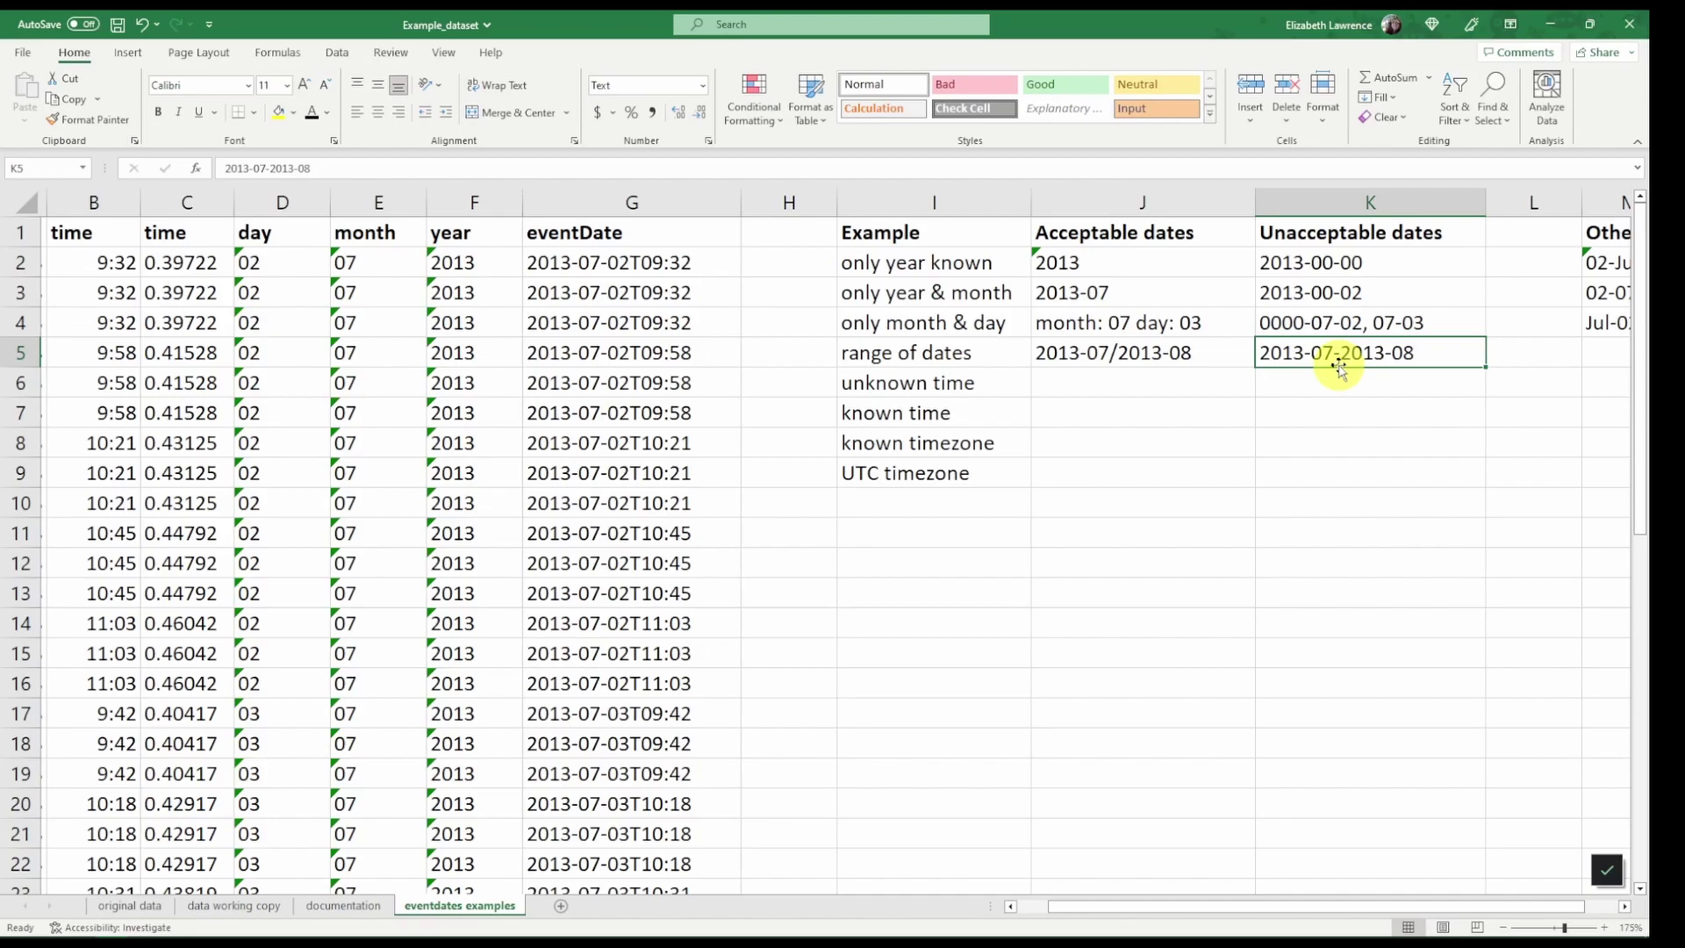
{"action": "left_click", "coordinate": [1132, 358]}
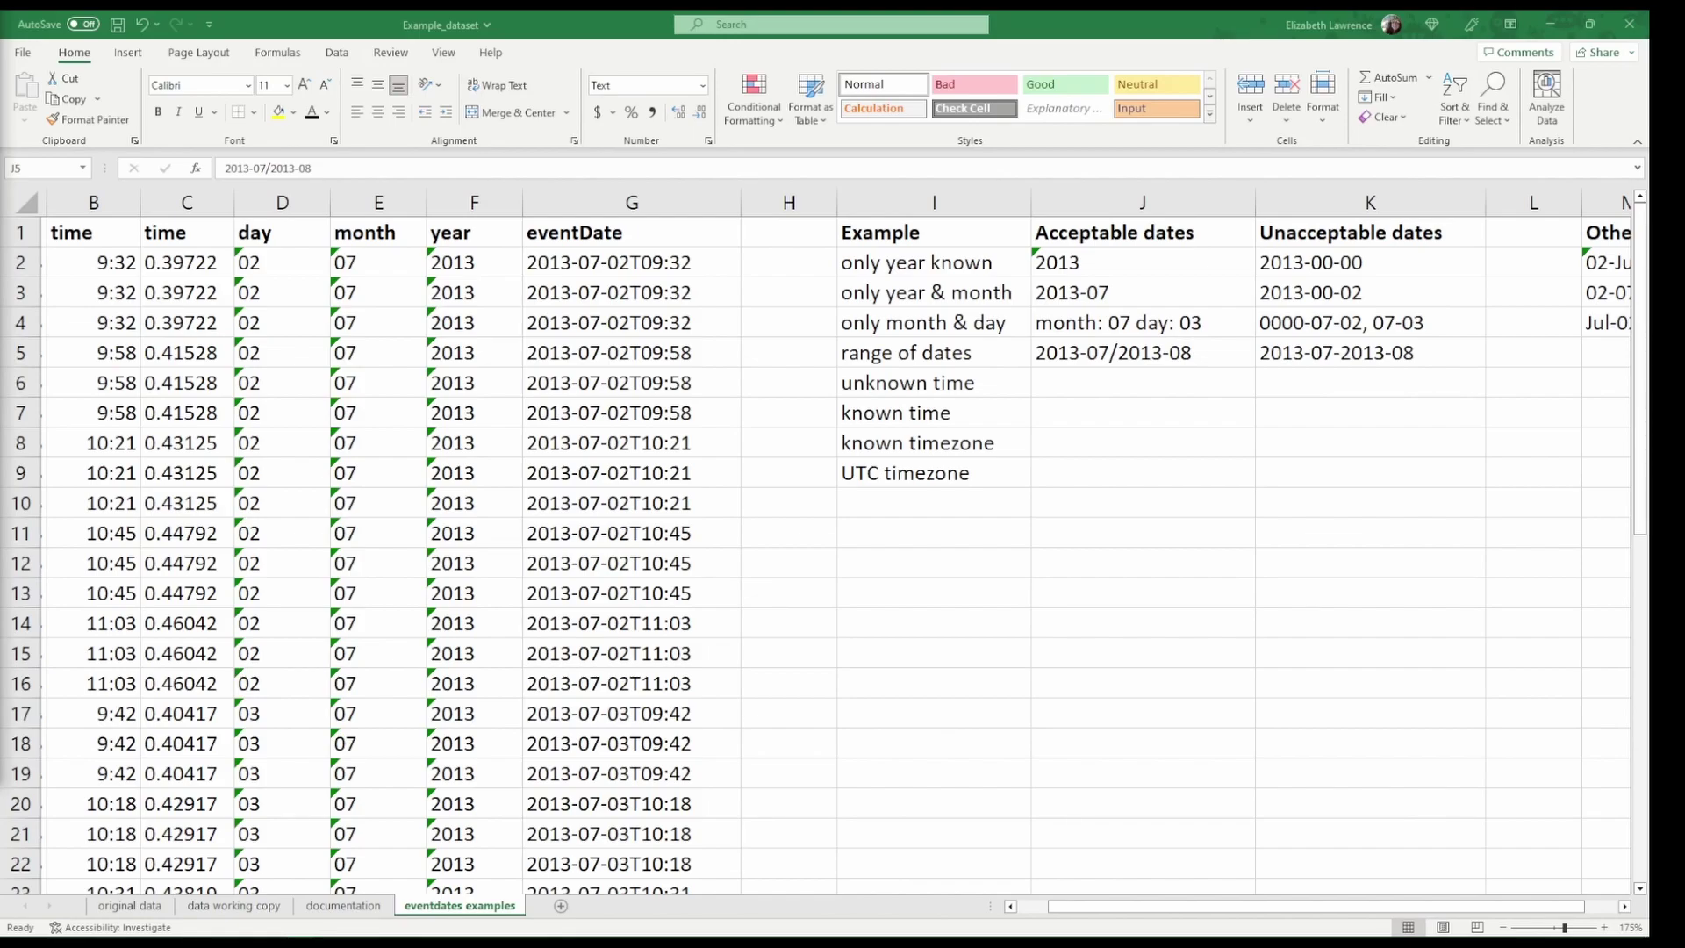
Make the hidden unknown-time examples readable: 2013-07-02 in J6 and 2013-07-03T00:00 in K6.
{"action": "left_click", "coordinate": [1038, 383]}
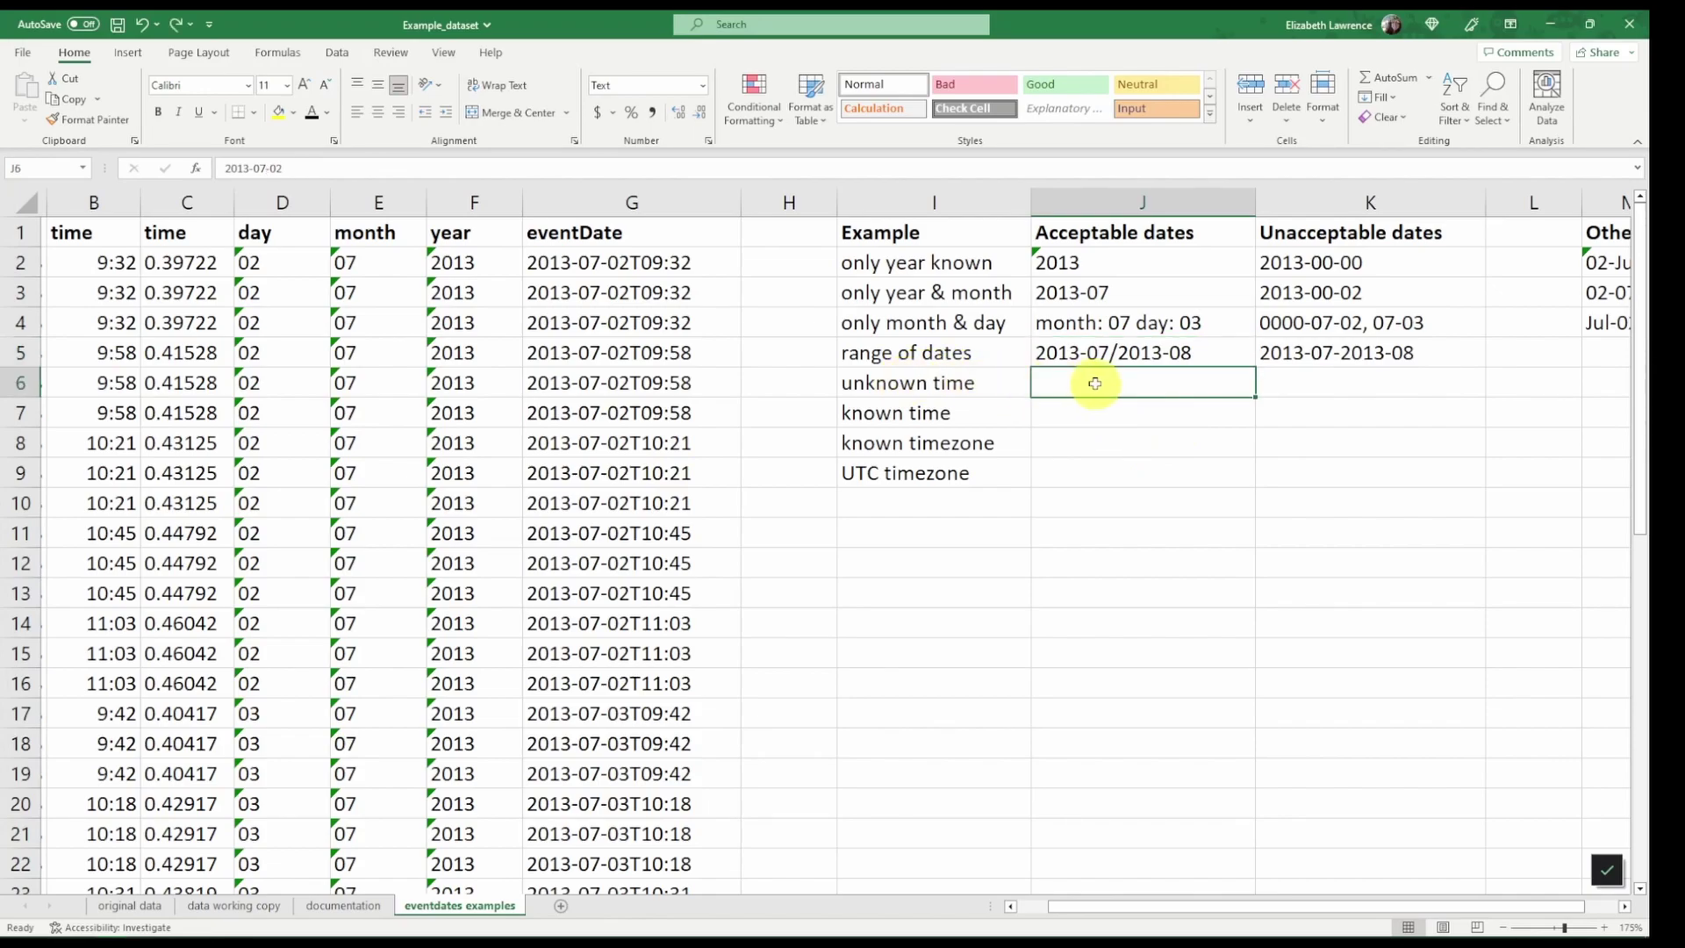
{"action": "left_click", "coordinate": [312, 112]}
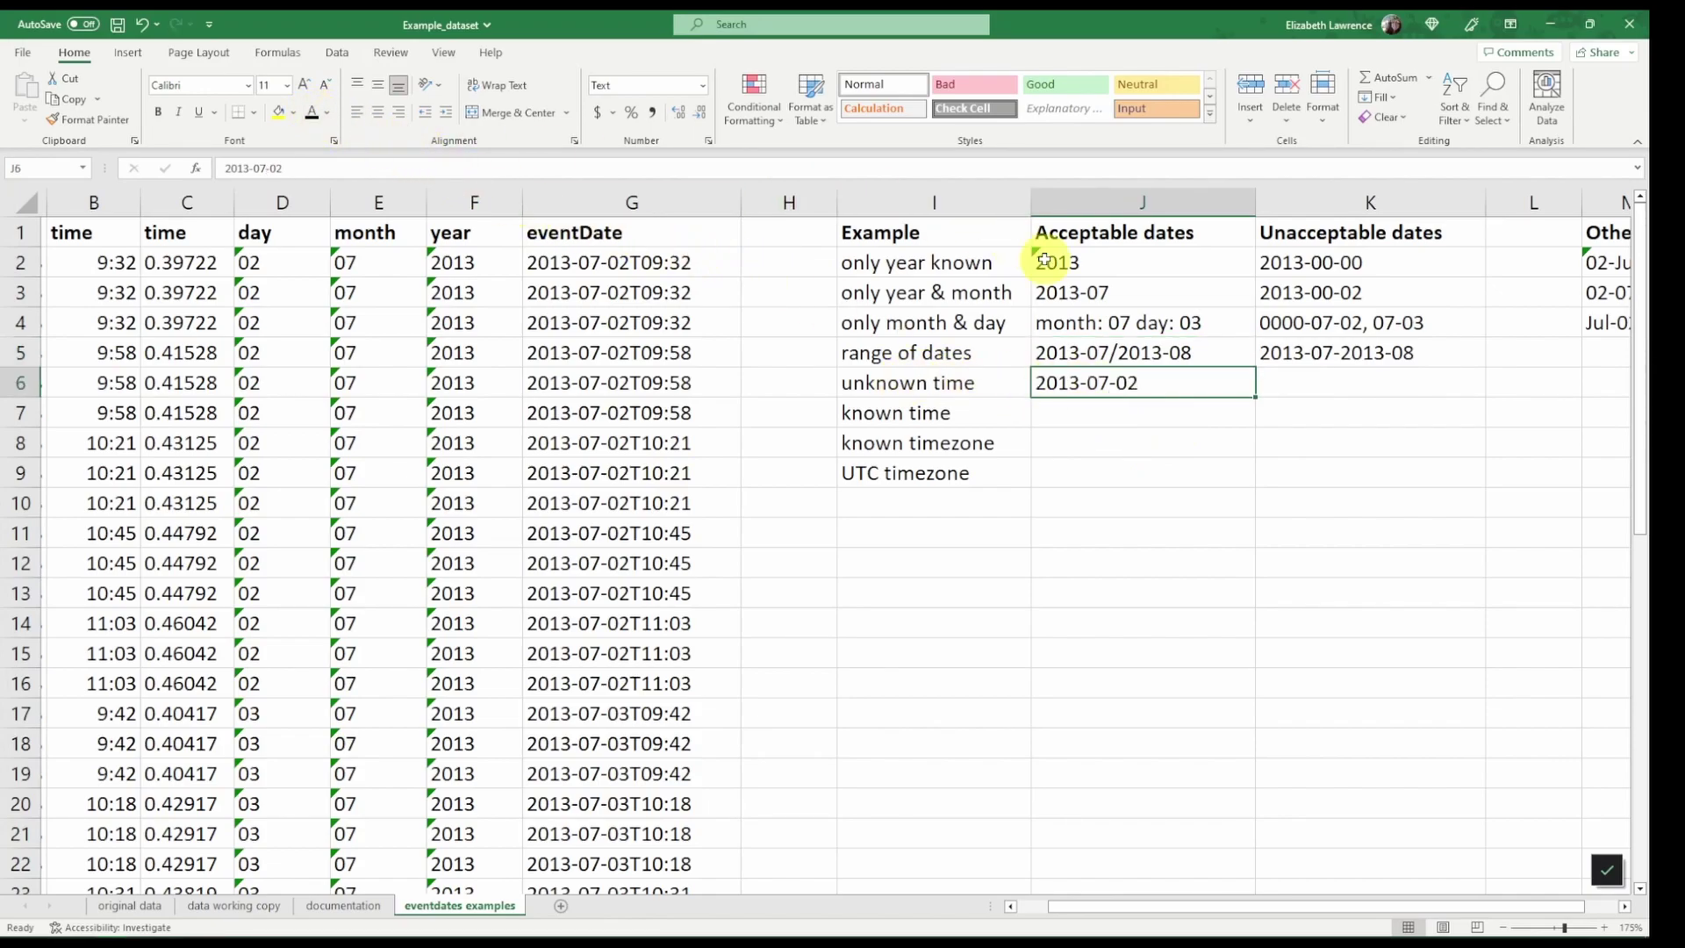
{"action": "left_click", "coordinate": [1343, 387]}
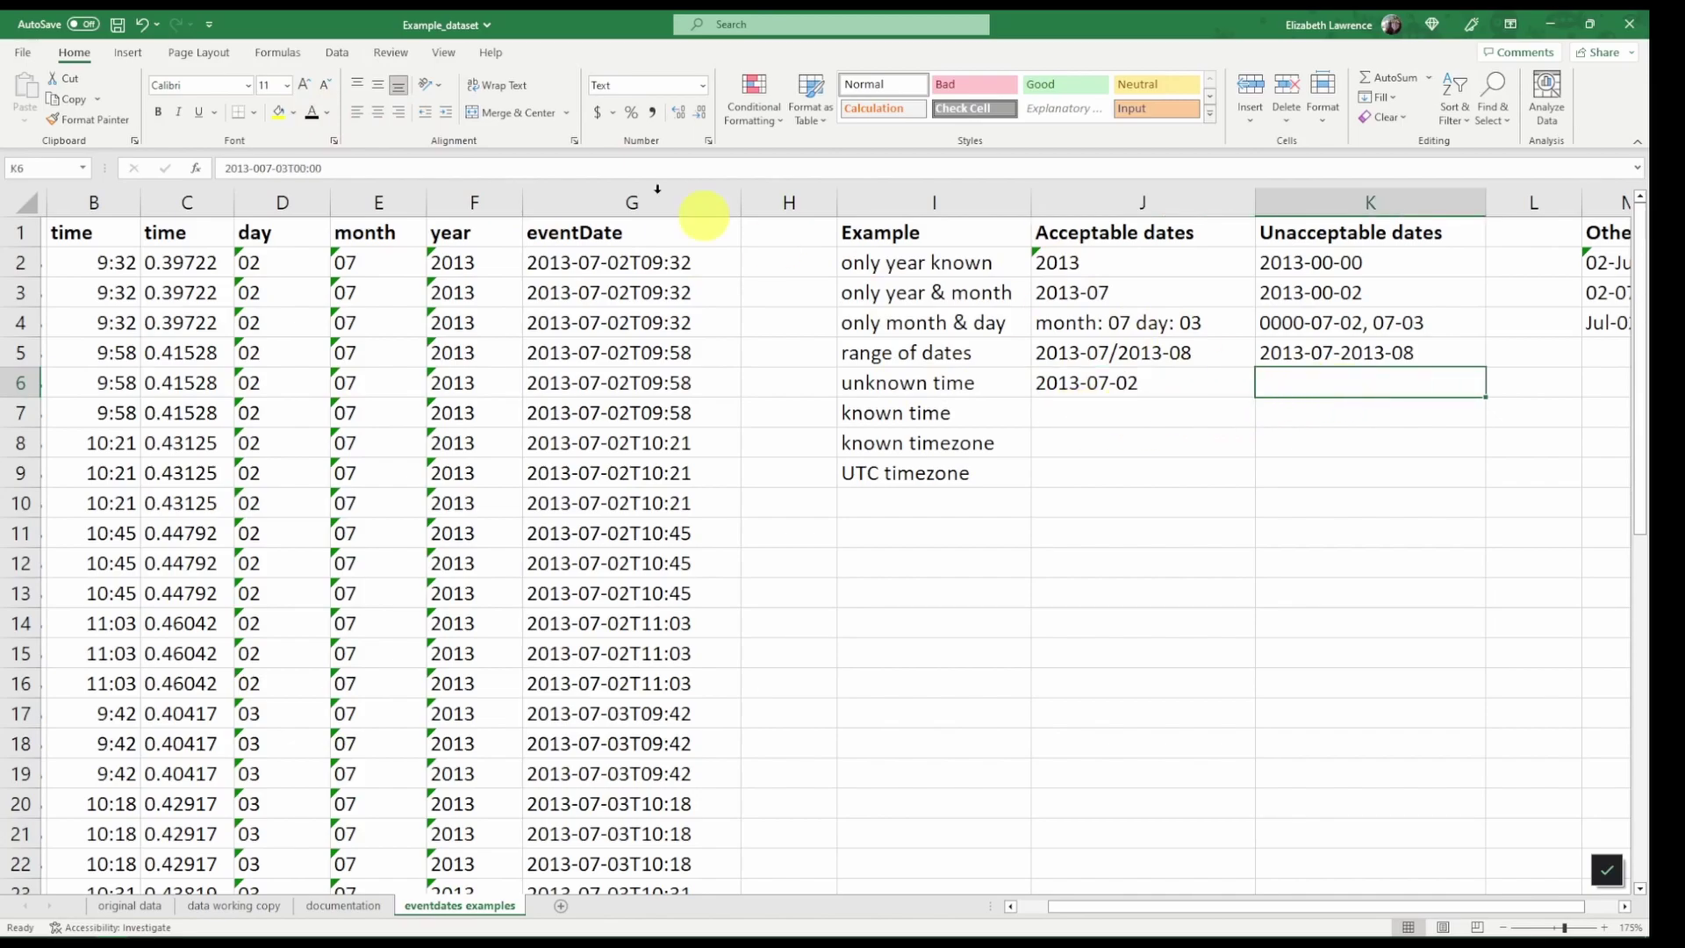
{"action": "key", "text": "F4"}
{"action": "left_click", "coordinate": [1350, 403]}
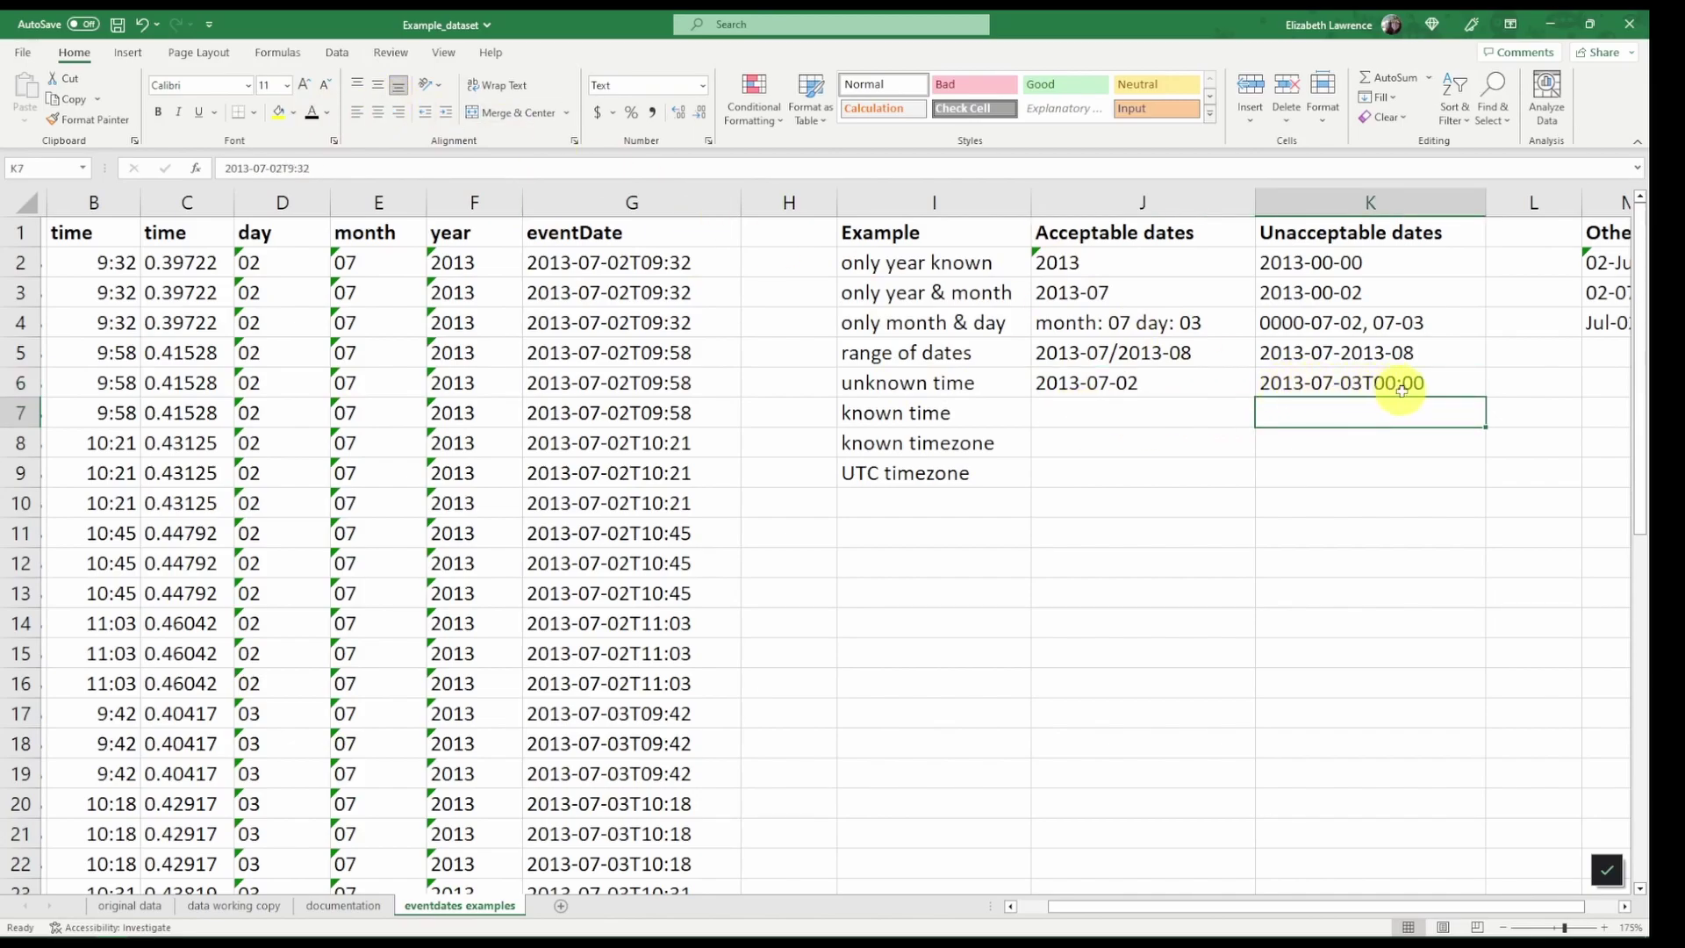
{"action": "left_click", "coordinate": [1427, 383]}
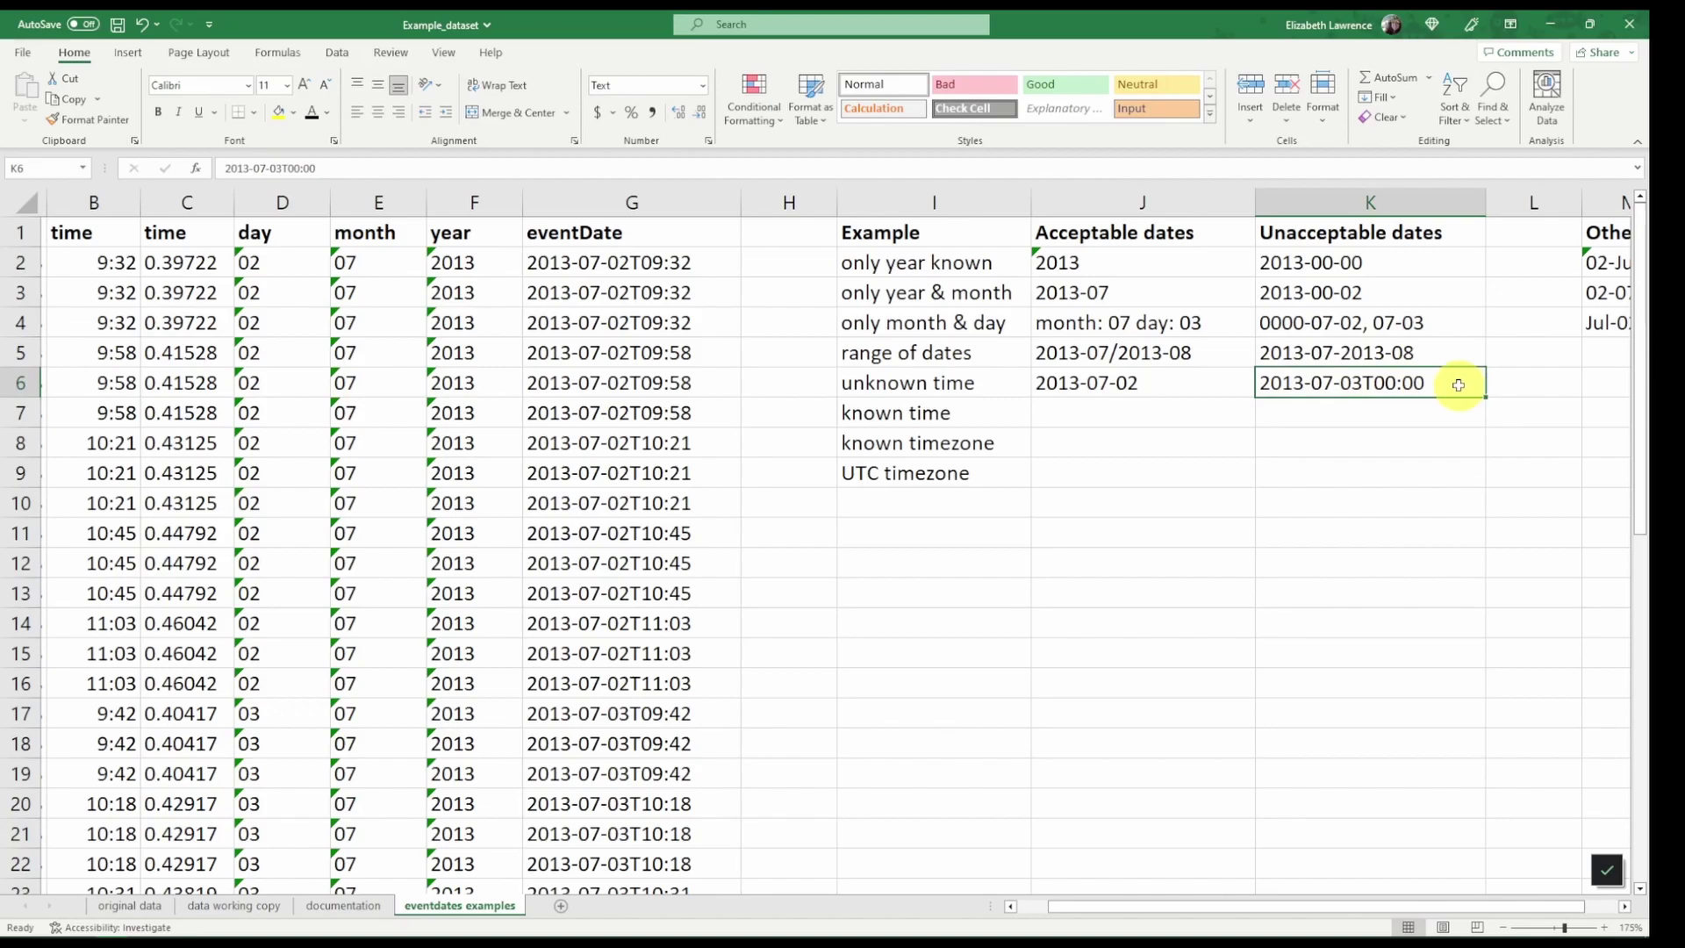
Make the hidden known-time examples readable: 2013-07-02T09:32 in J7 and 2013-07-02T9:32 in K7.
{"action": "left_click", "coordinate": [1192, 413]}
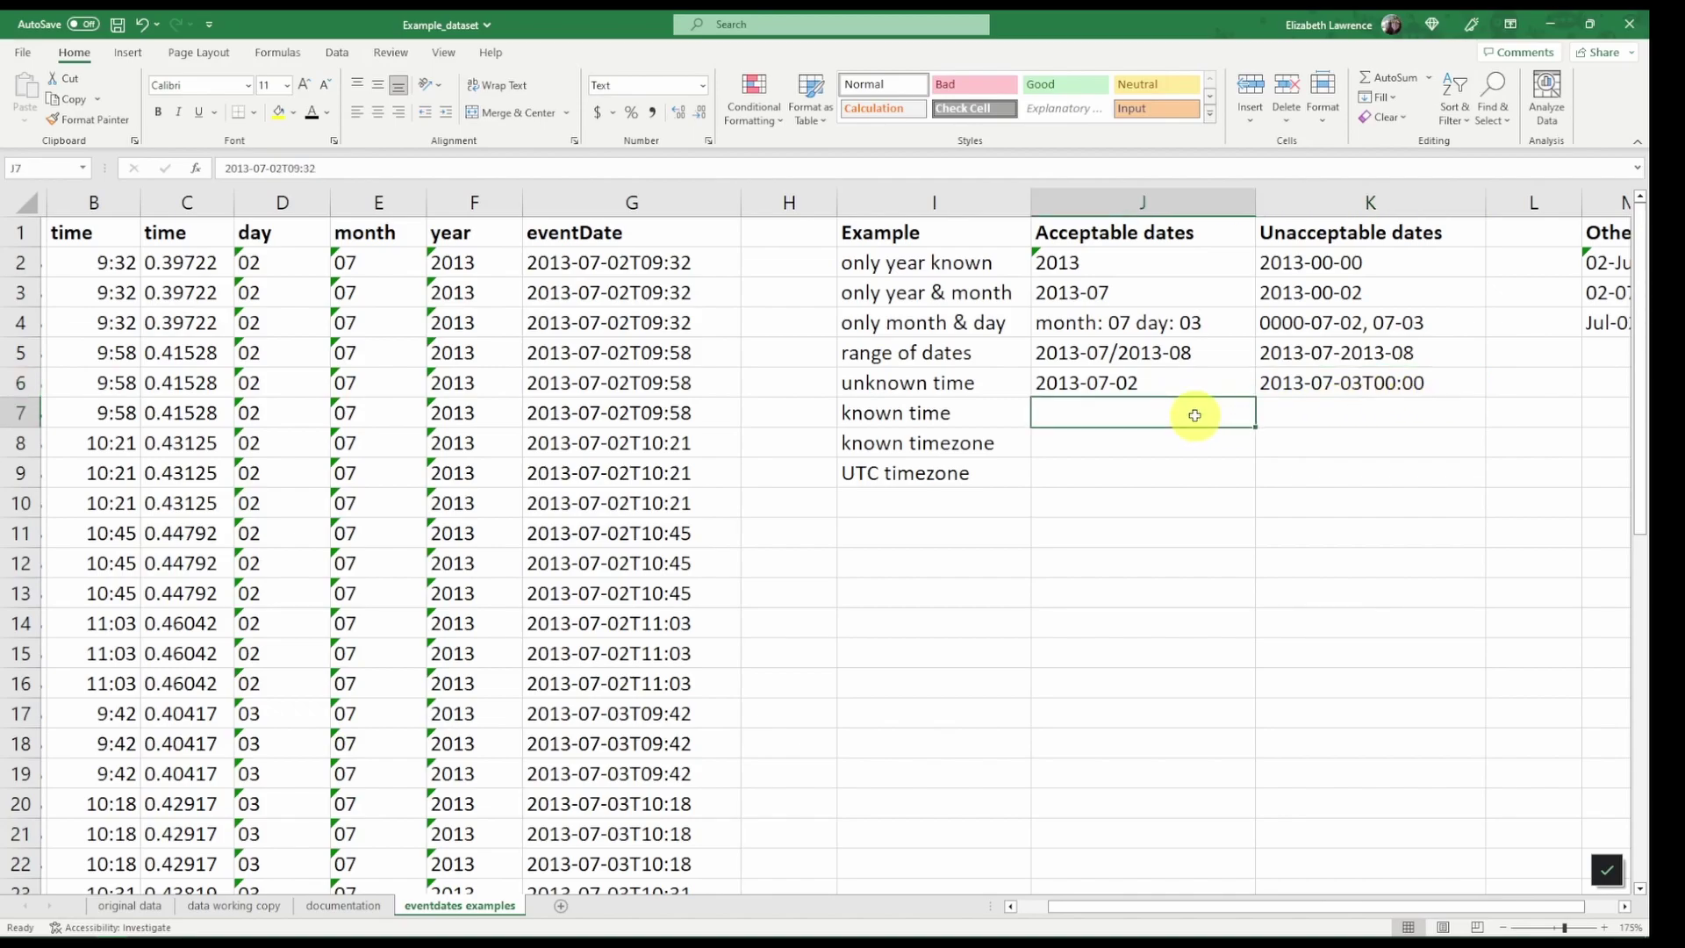
{"action": "left_click", "coordinate": [310, 116]}
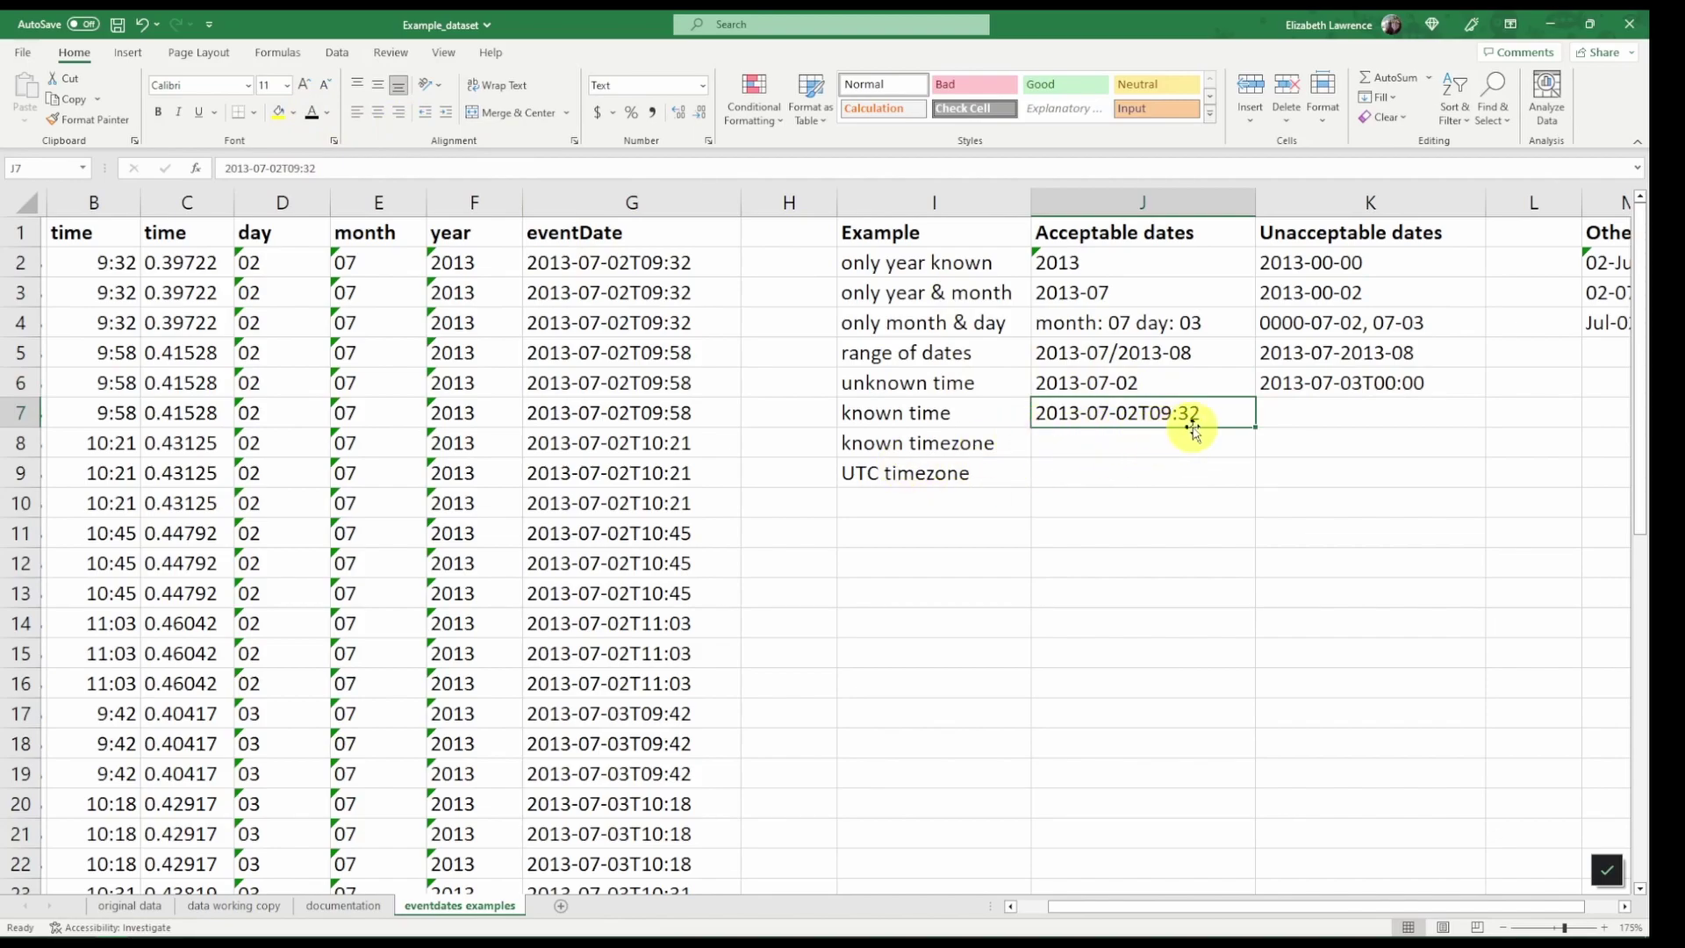
{"action": "left_click", "coordinate": [1294, 418]}
{"action": "left_click", "coordinate": [315, 116]}
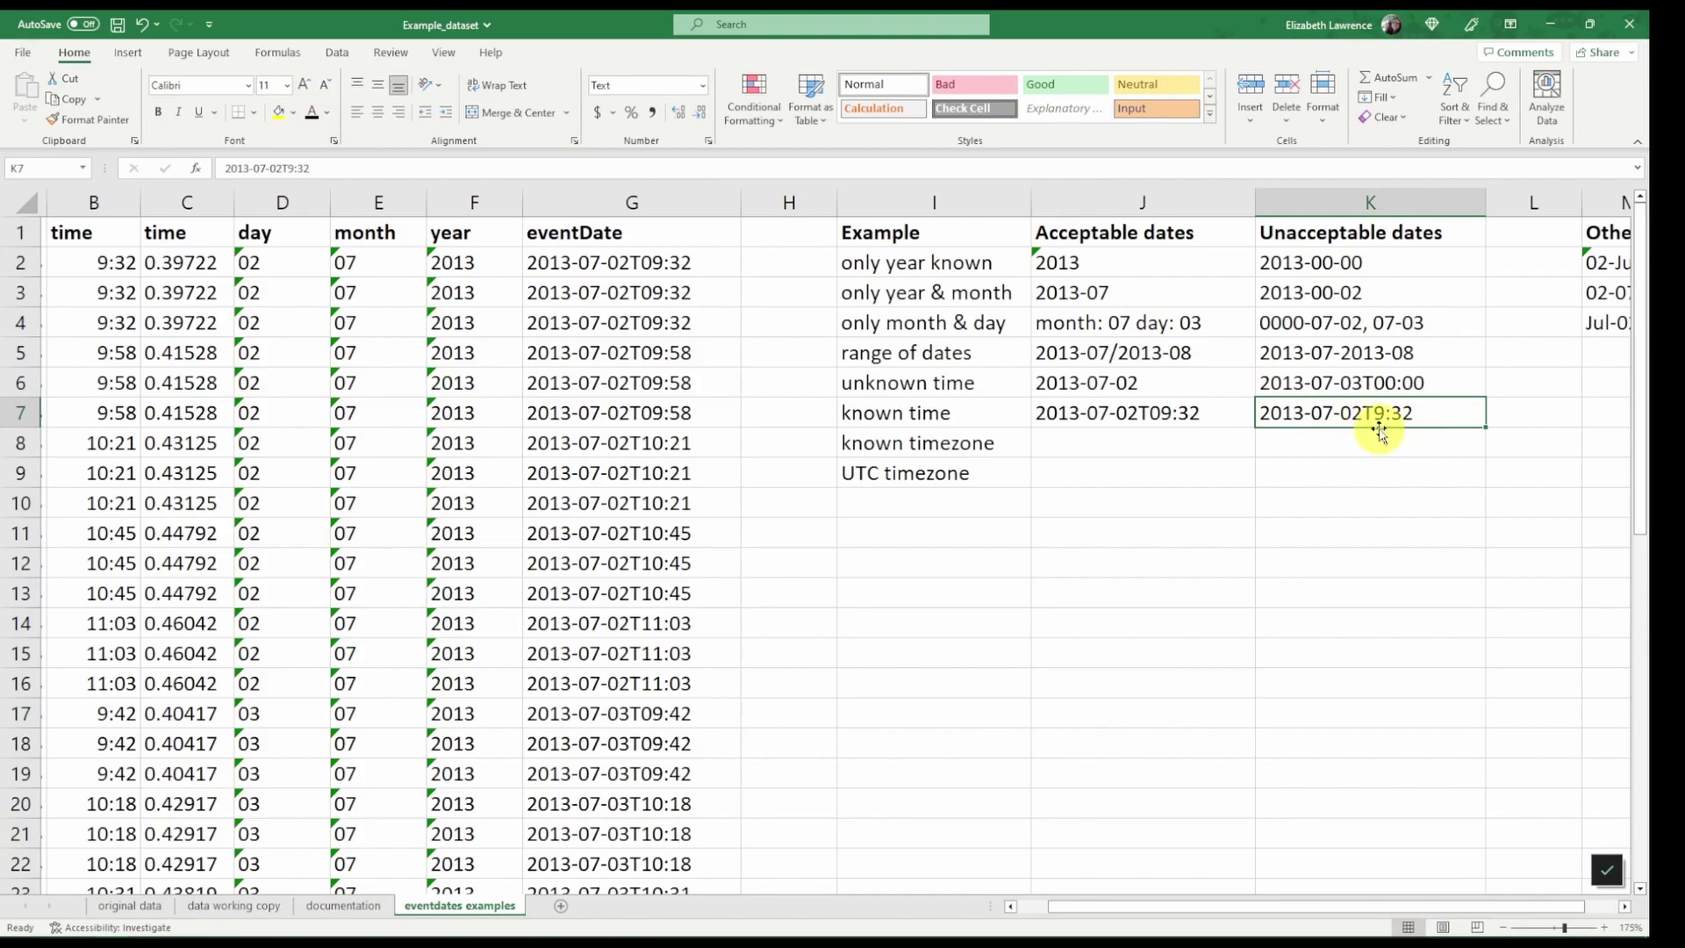
Make the hidden known-timezone examples readable: 2013-07-02T09:32-05 in J8 and 2013-07-02T09:32EST in K8.
{"action": "left_click", "coordinate": [1121, 444]}
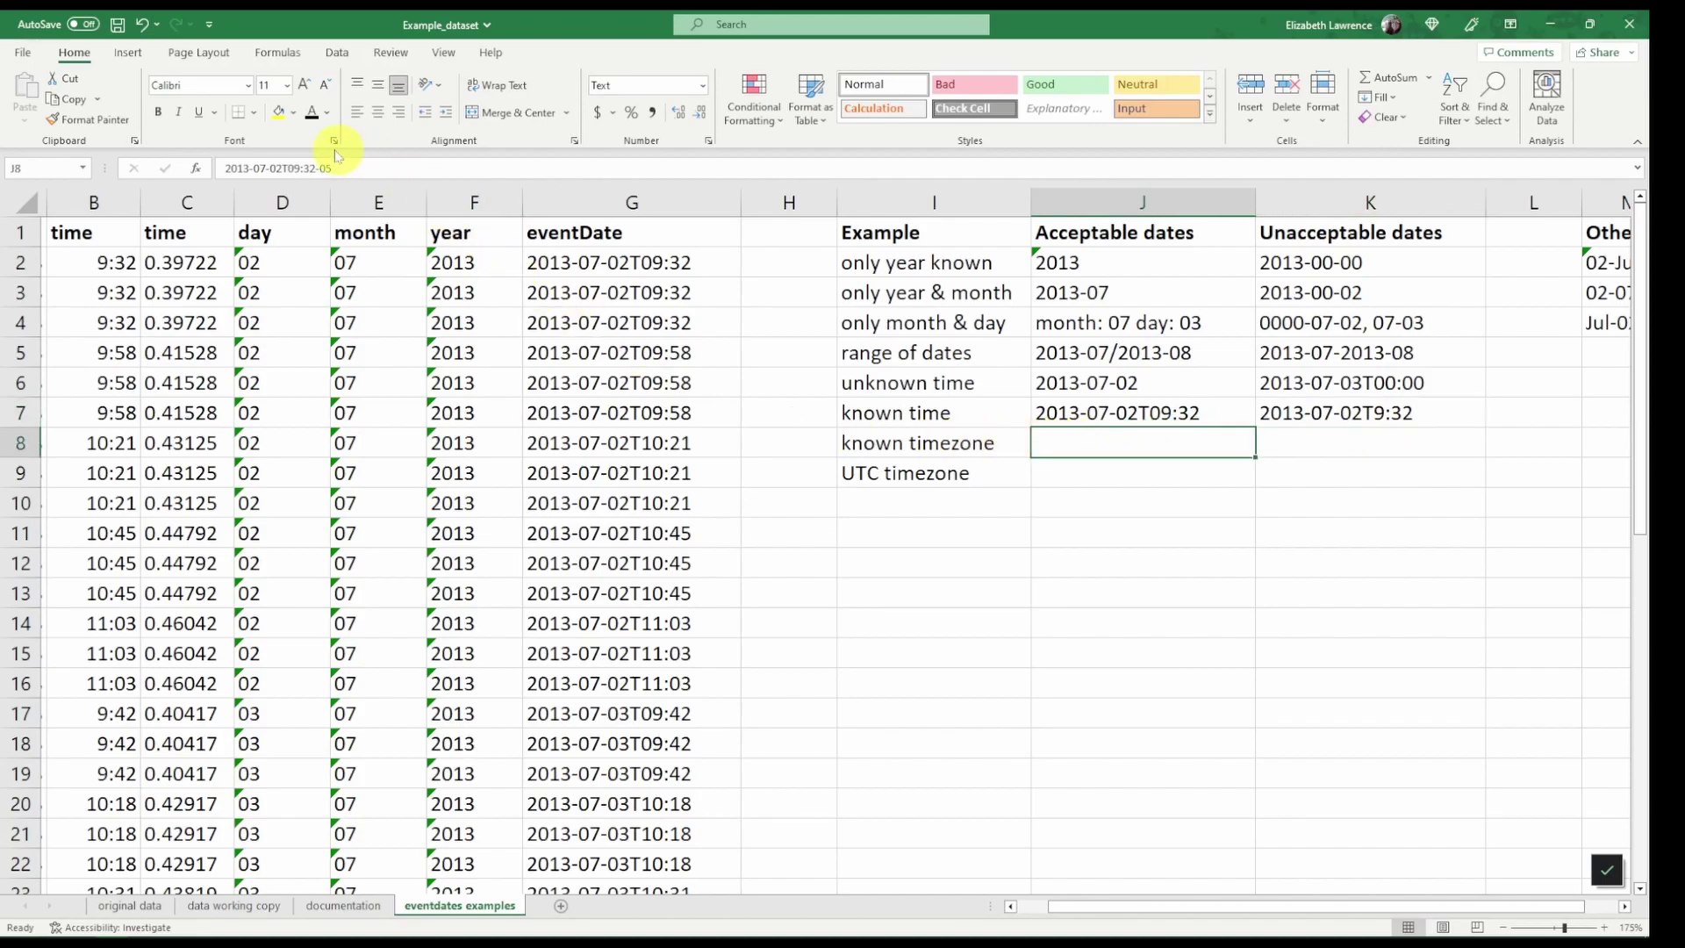
{"action": "left_click", "coordinate": [314, 114]}
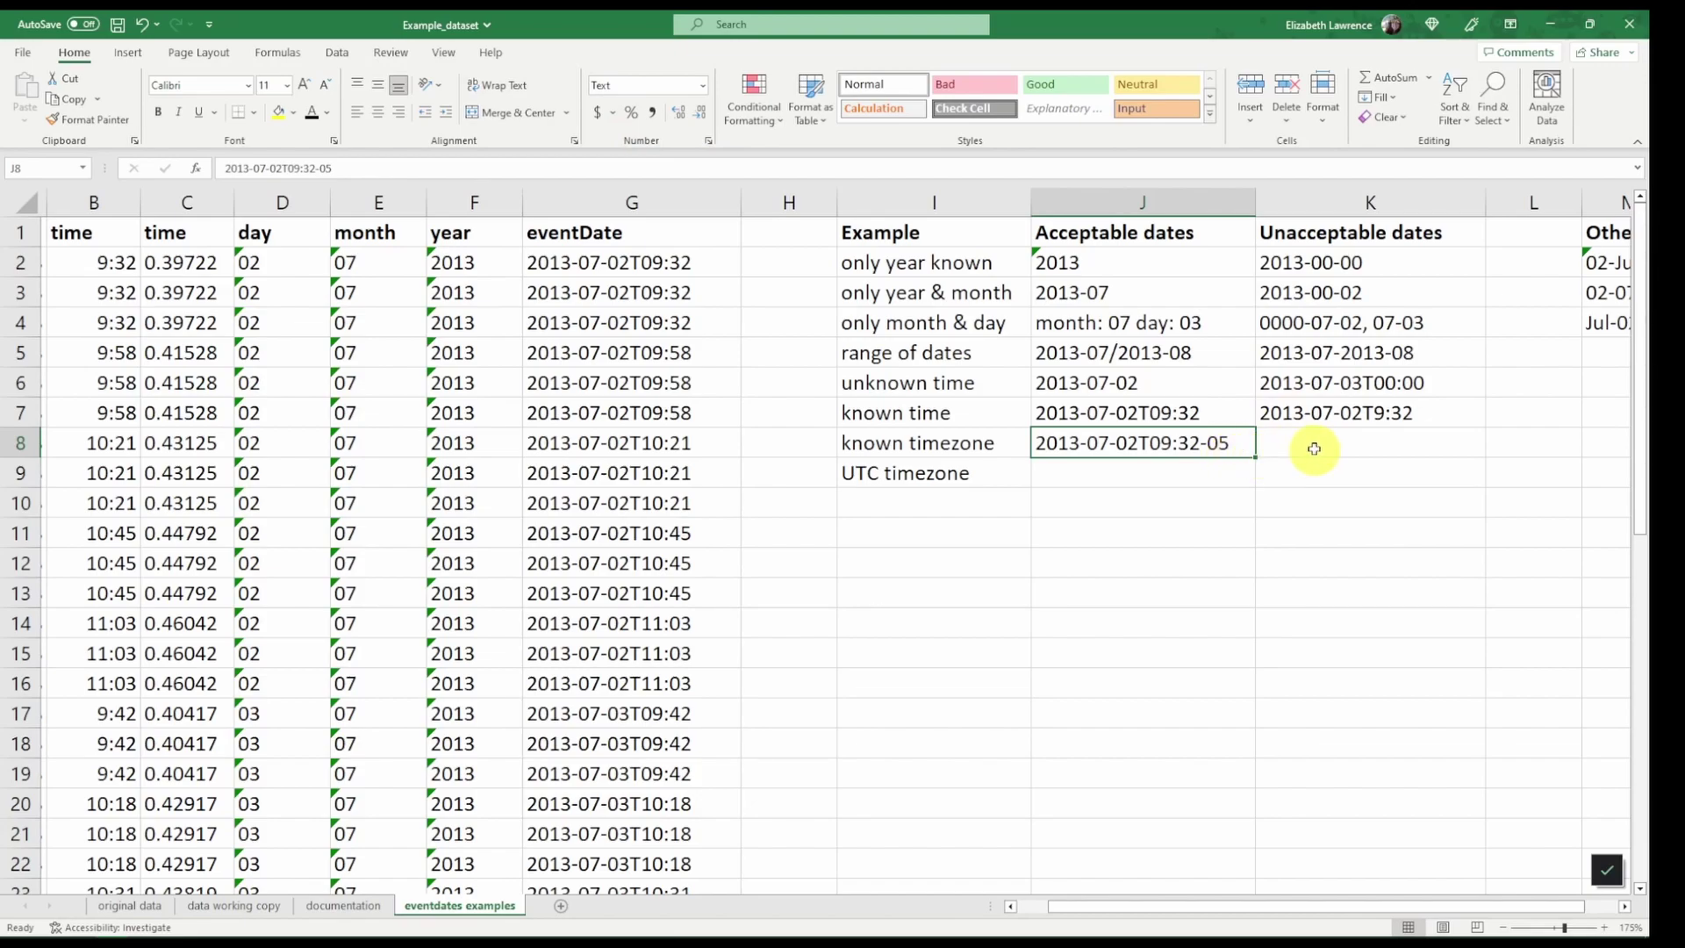
{"action": "left_click", "coordinate": [1349, 439]}
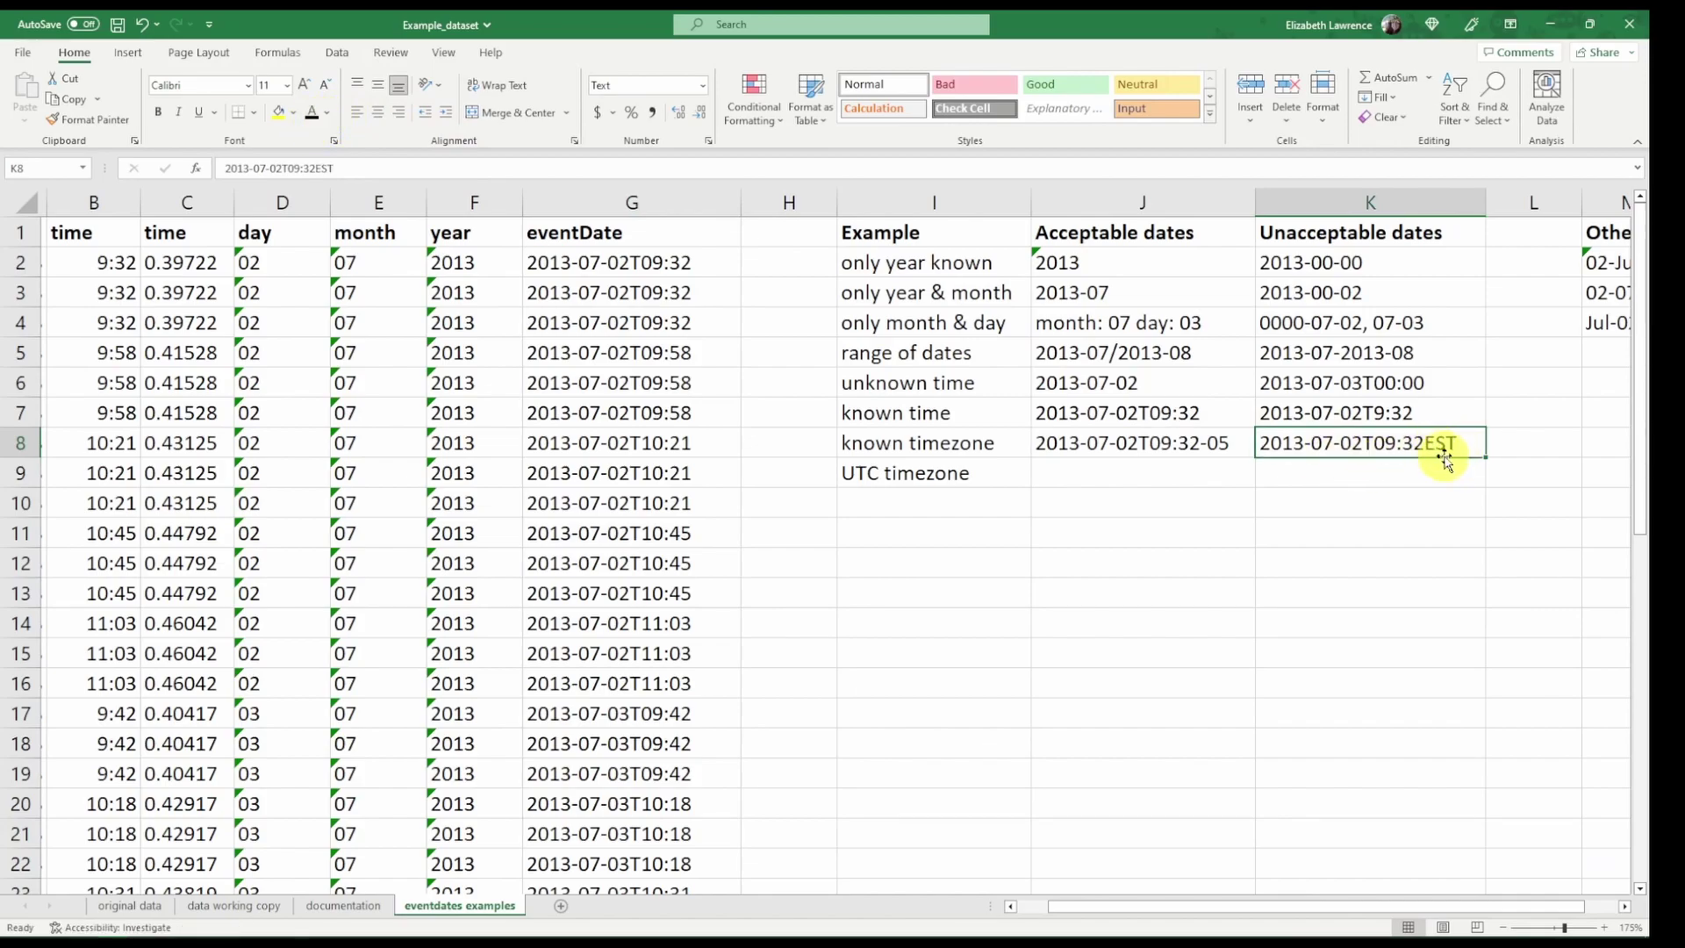
Make the hidden UTC timezone examples readable: 2013-07-02T09:32Z in J9 and 2013-07-02T09:32 UTC in K9.
{"action": "left_click", "coordinate": [1160, 471]}
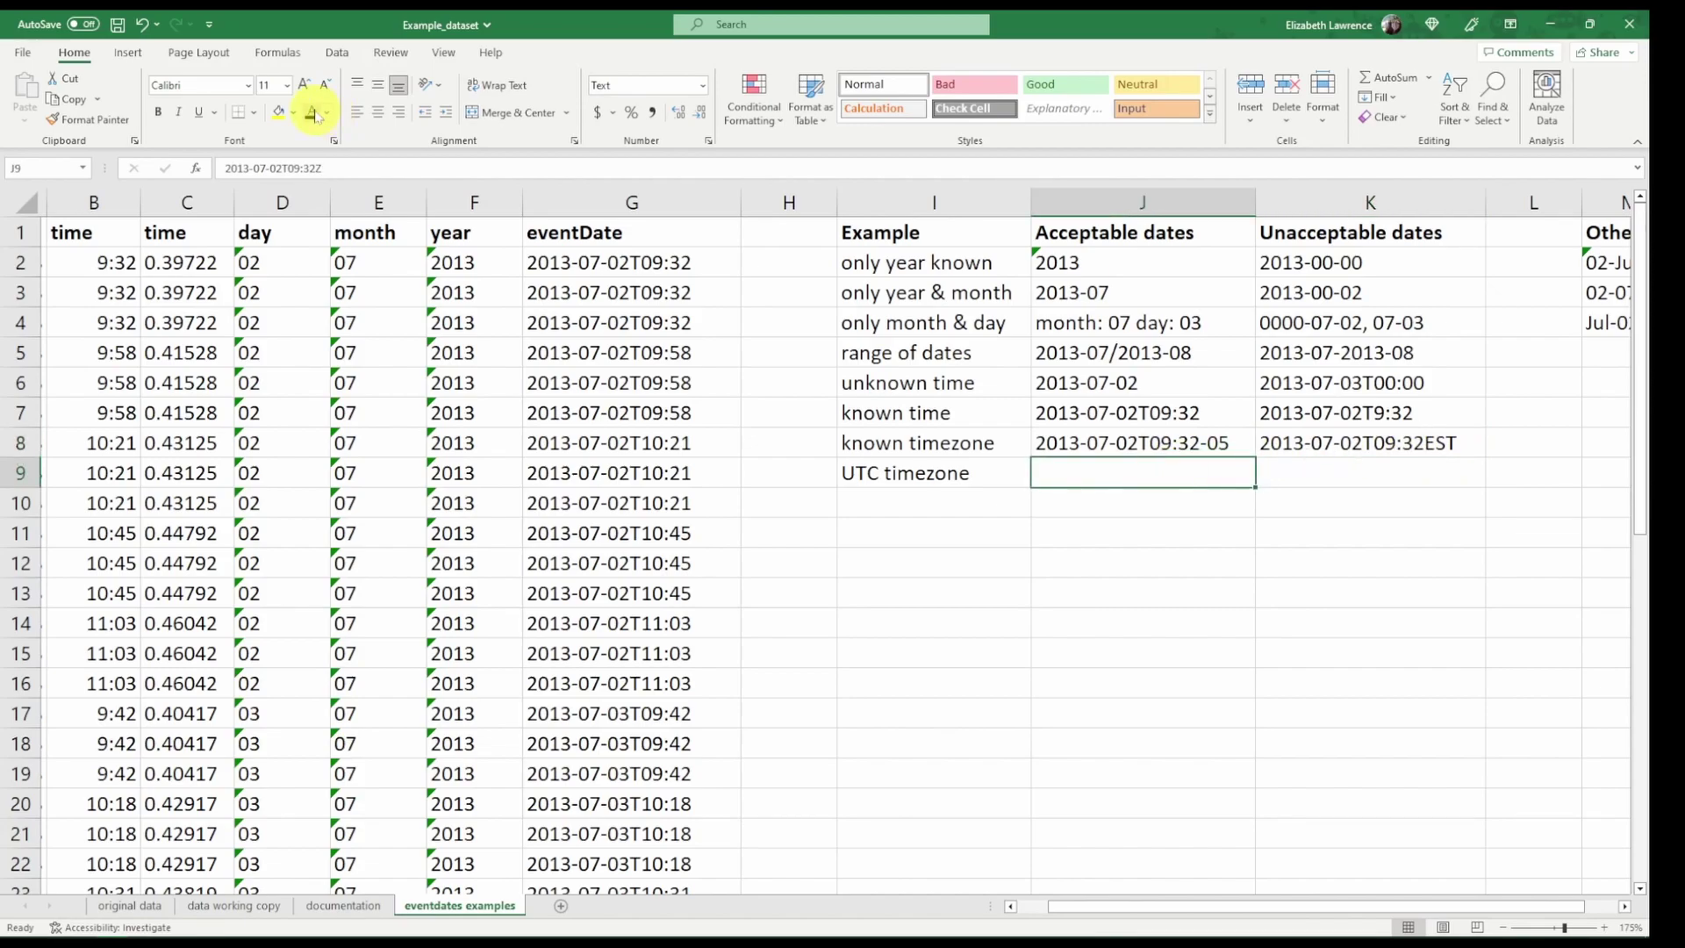
{"action": "left_click", "coordinate": [313, 113]}
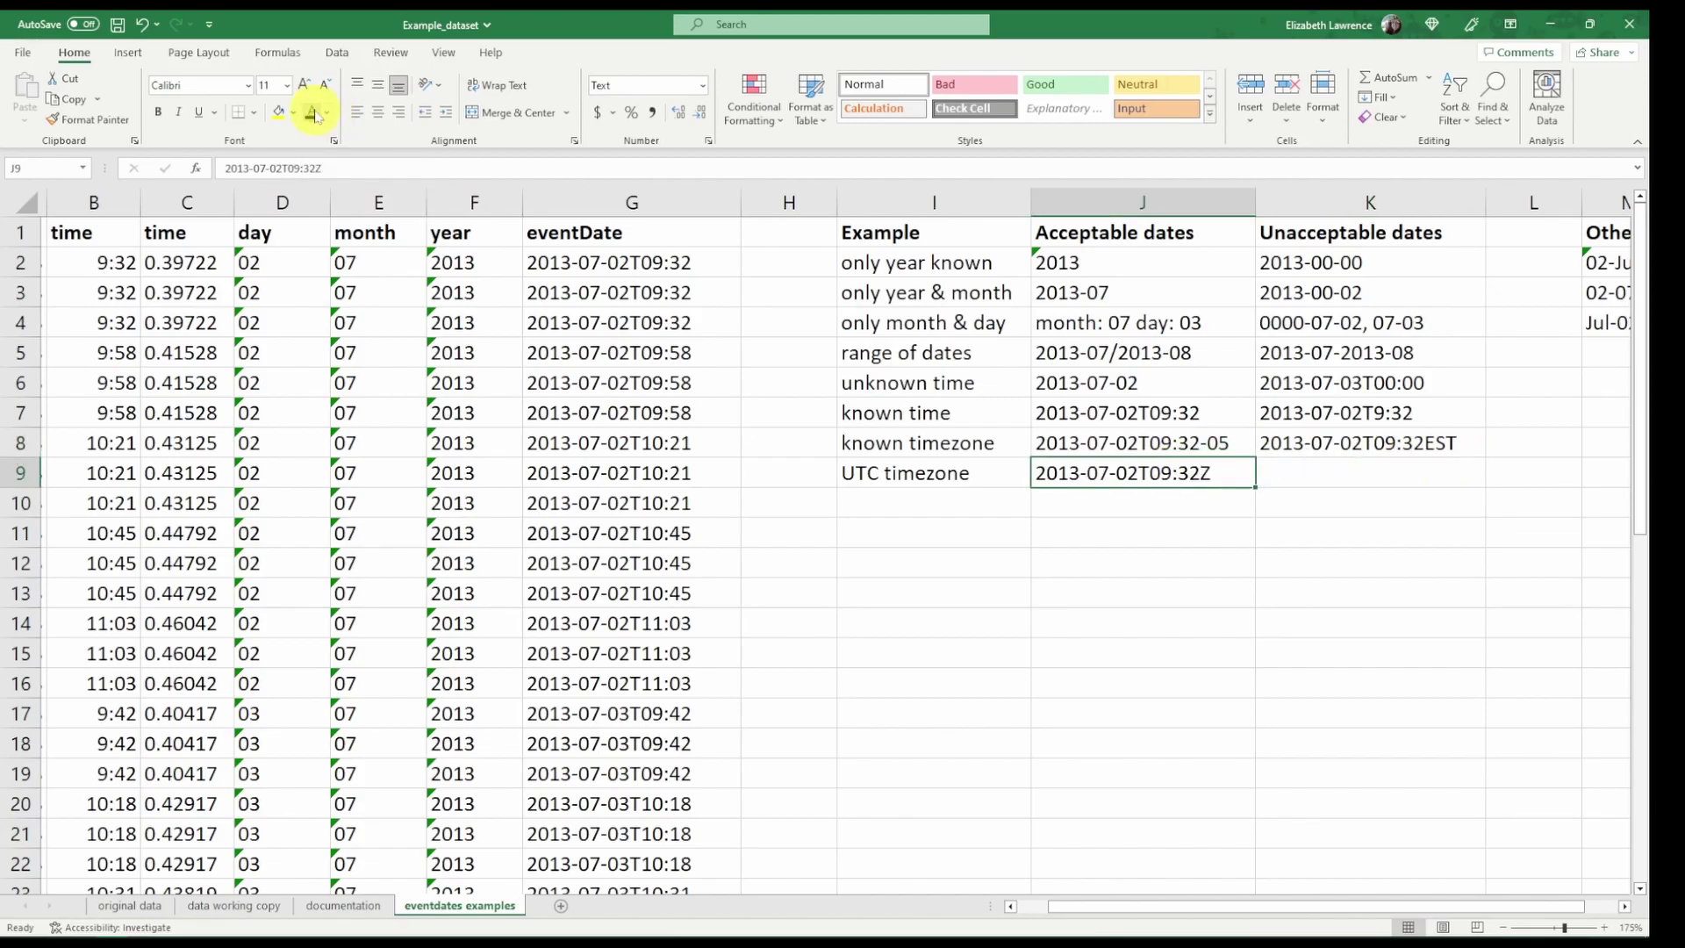
{"action": "key", "text": "Right"}
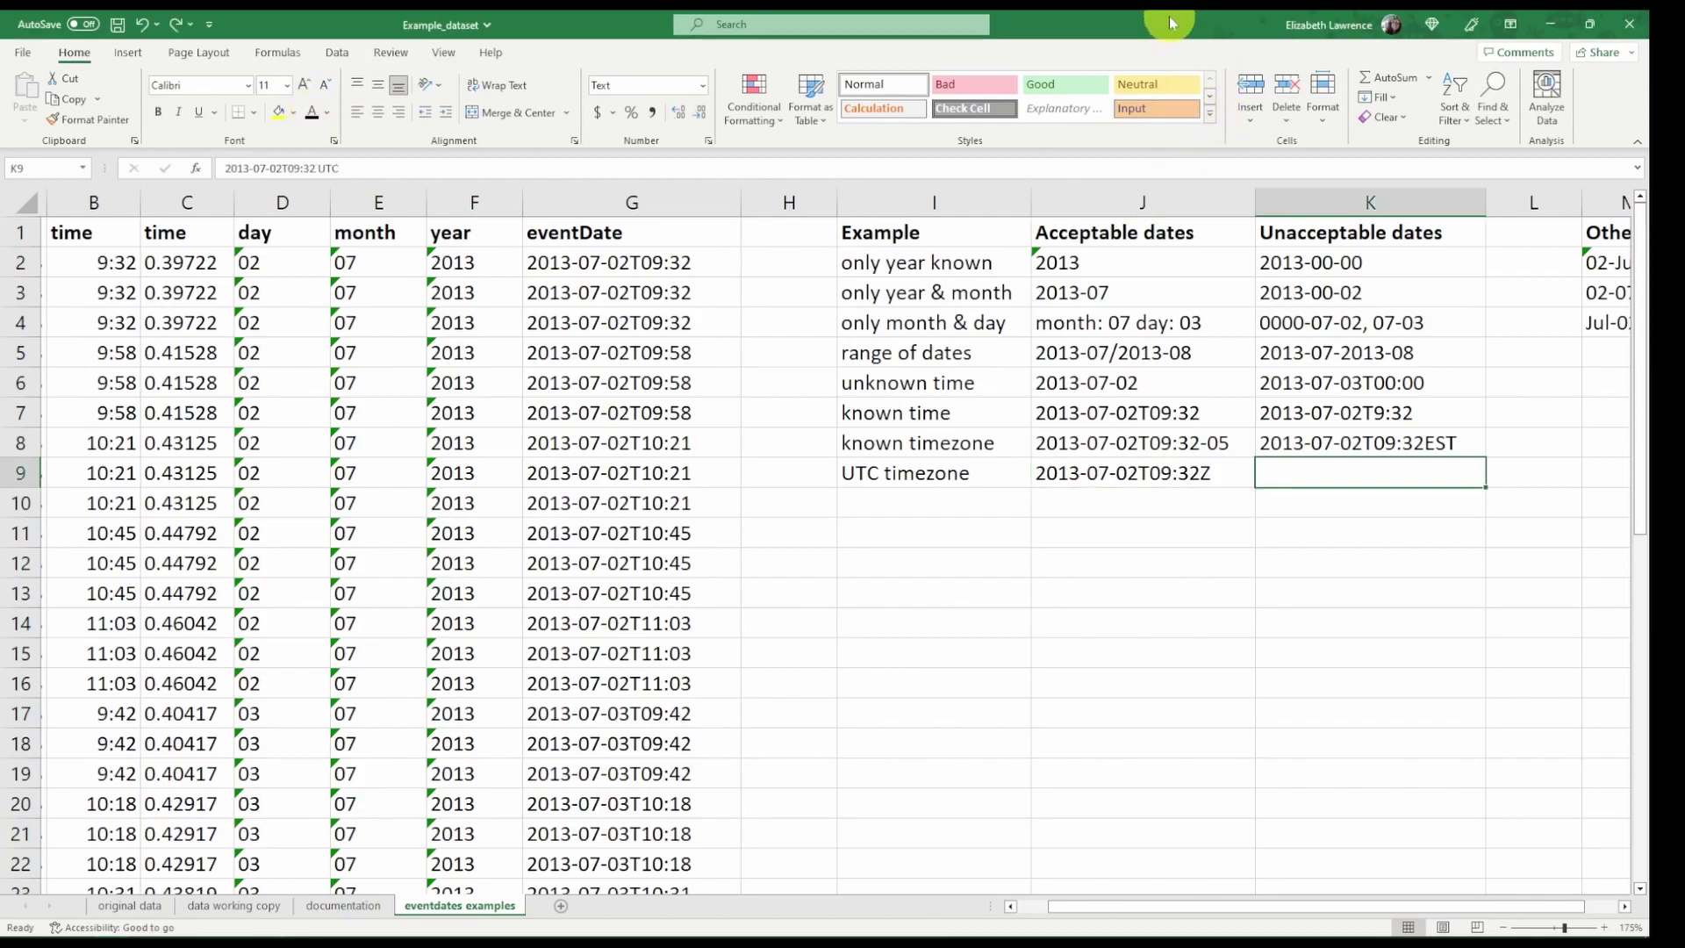
{"action": "left_click", "coordinate": [311, 116]}
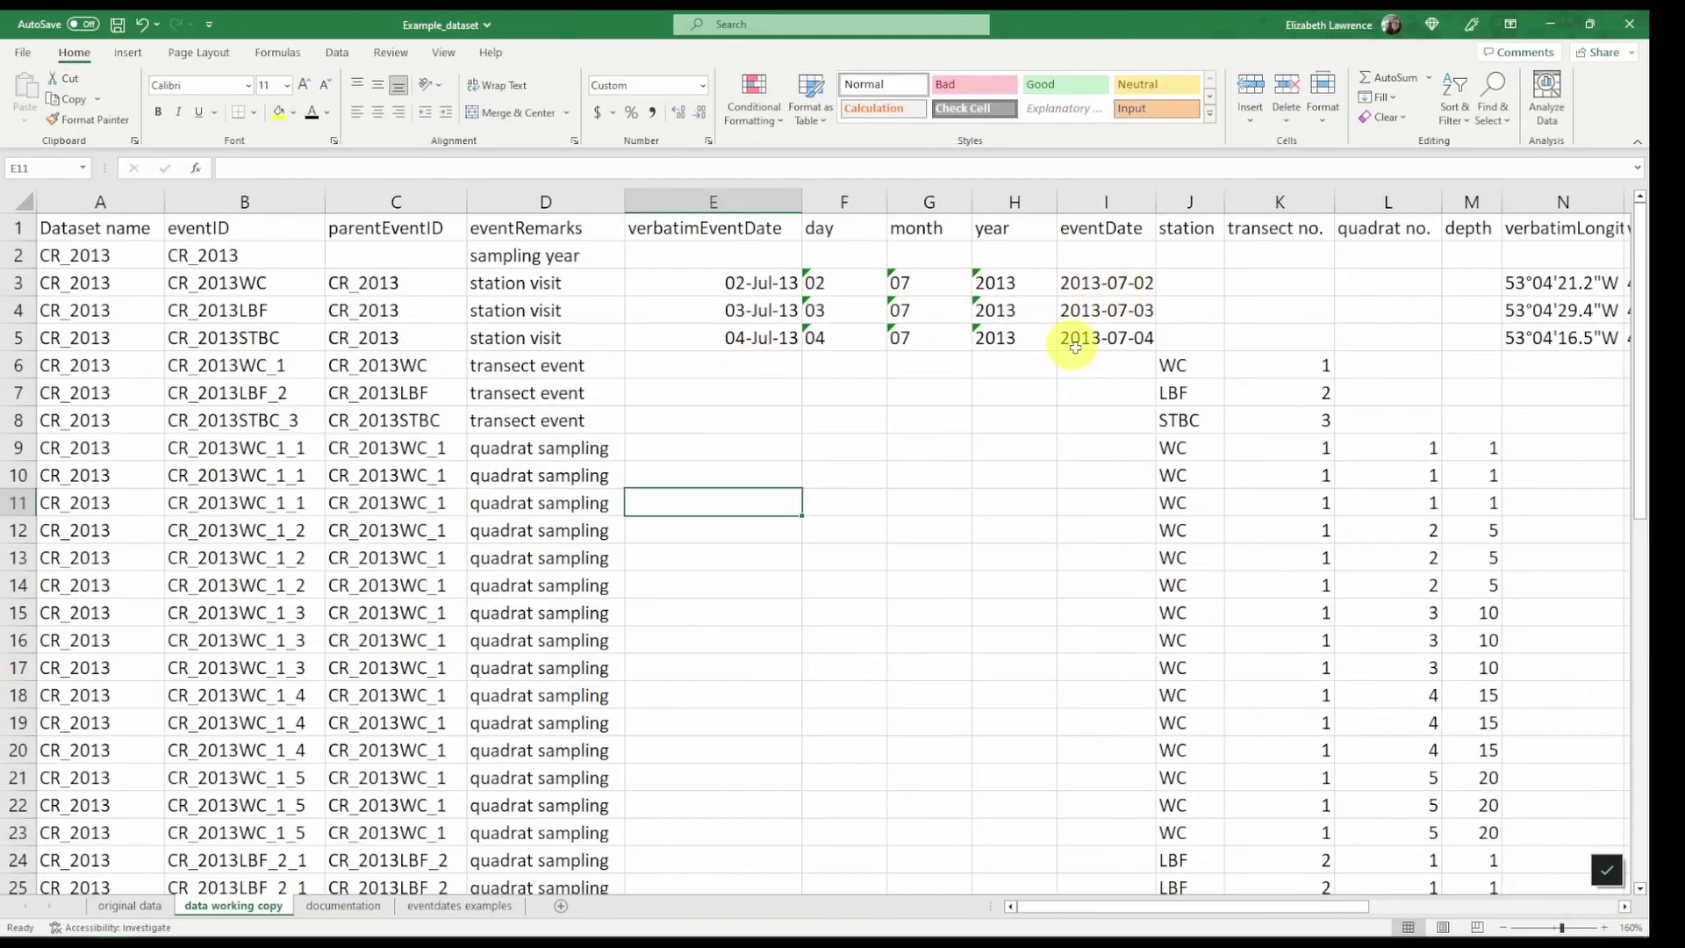
Review the date fields and the coordinate columns beyond them in the data working copy sheet.
{"action": "left_click_drag", "start_coordinate": [1352, 919], "coordinate": [1448, 904]}
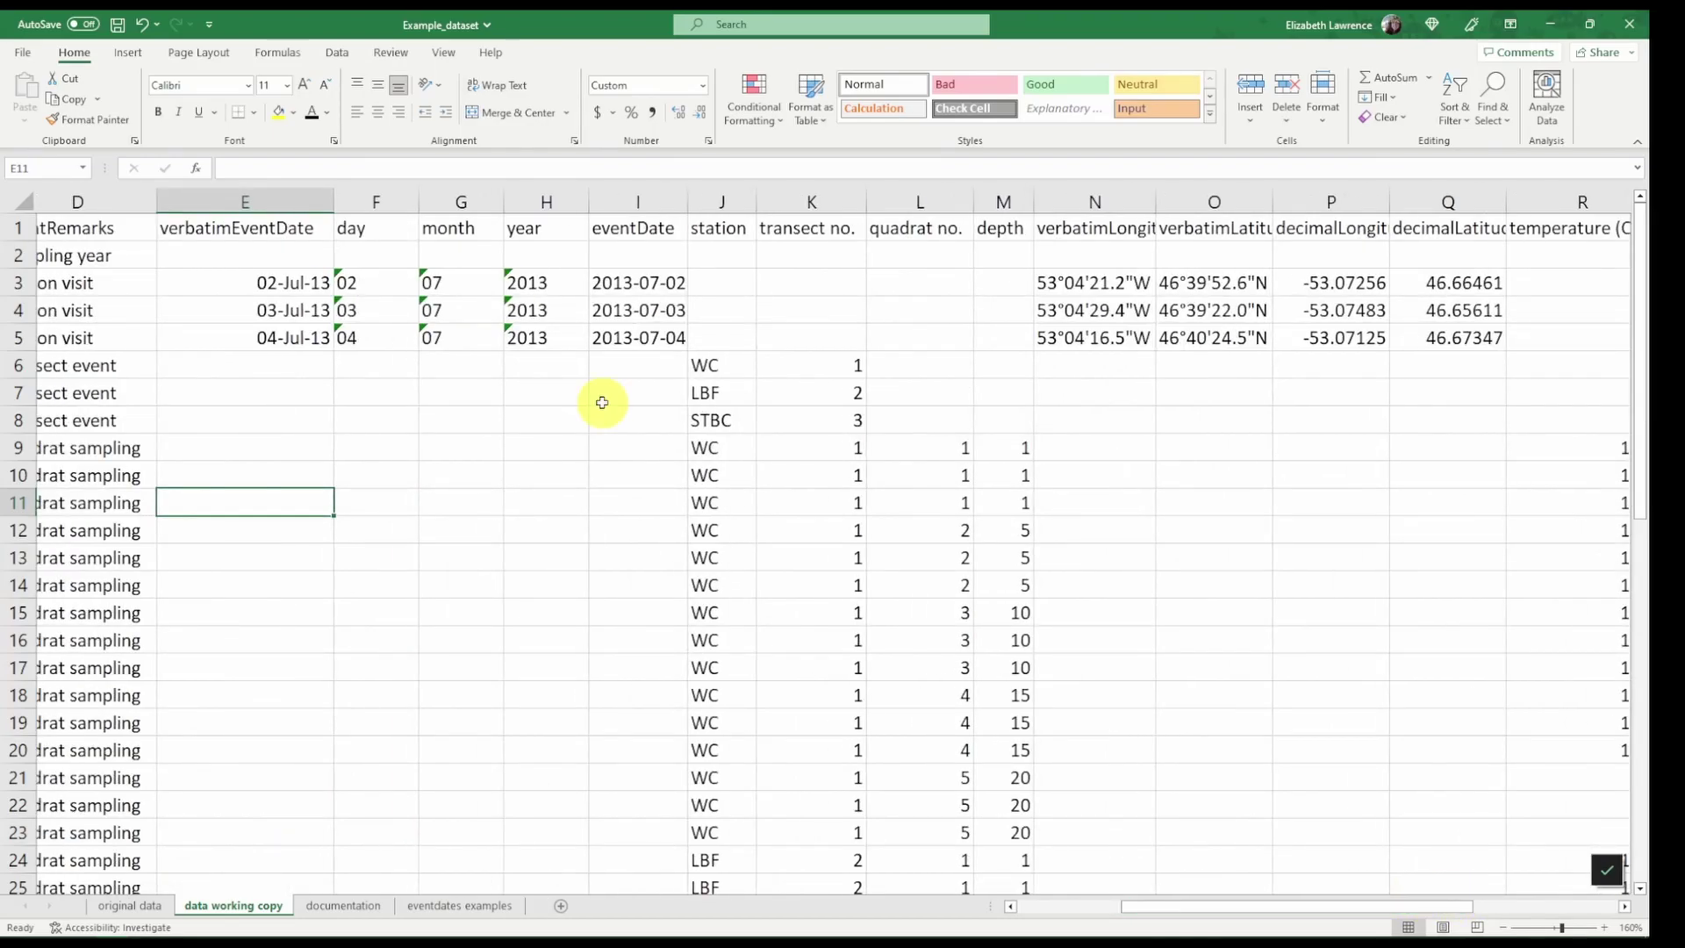